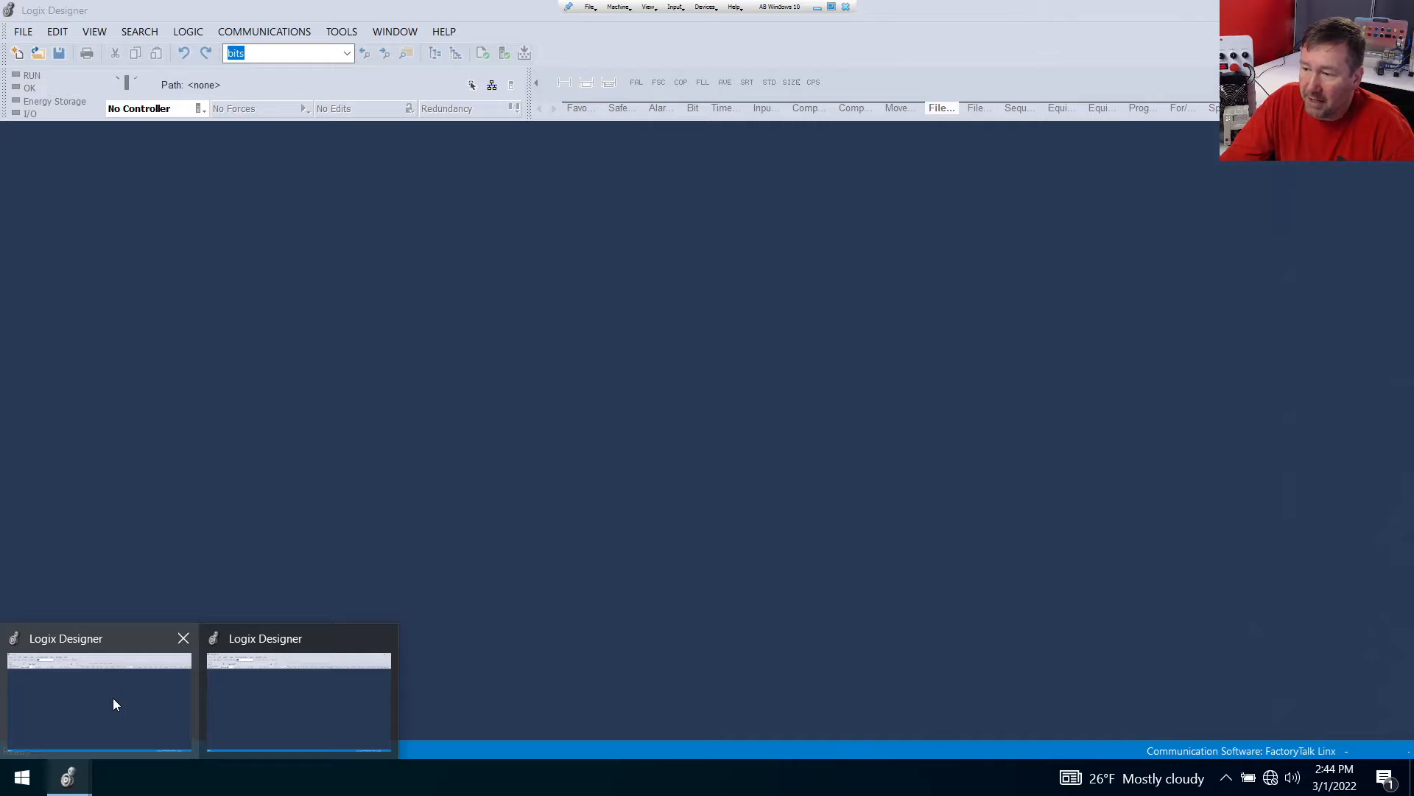
# Create a new project named PLC1 for a 1769-L16ER-BB1B controller with 0 expansion I/O modules
pyautogui.click(114, 705)
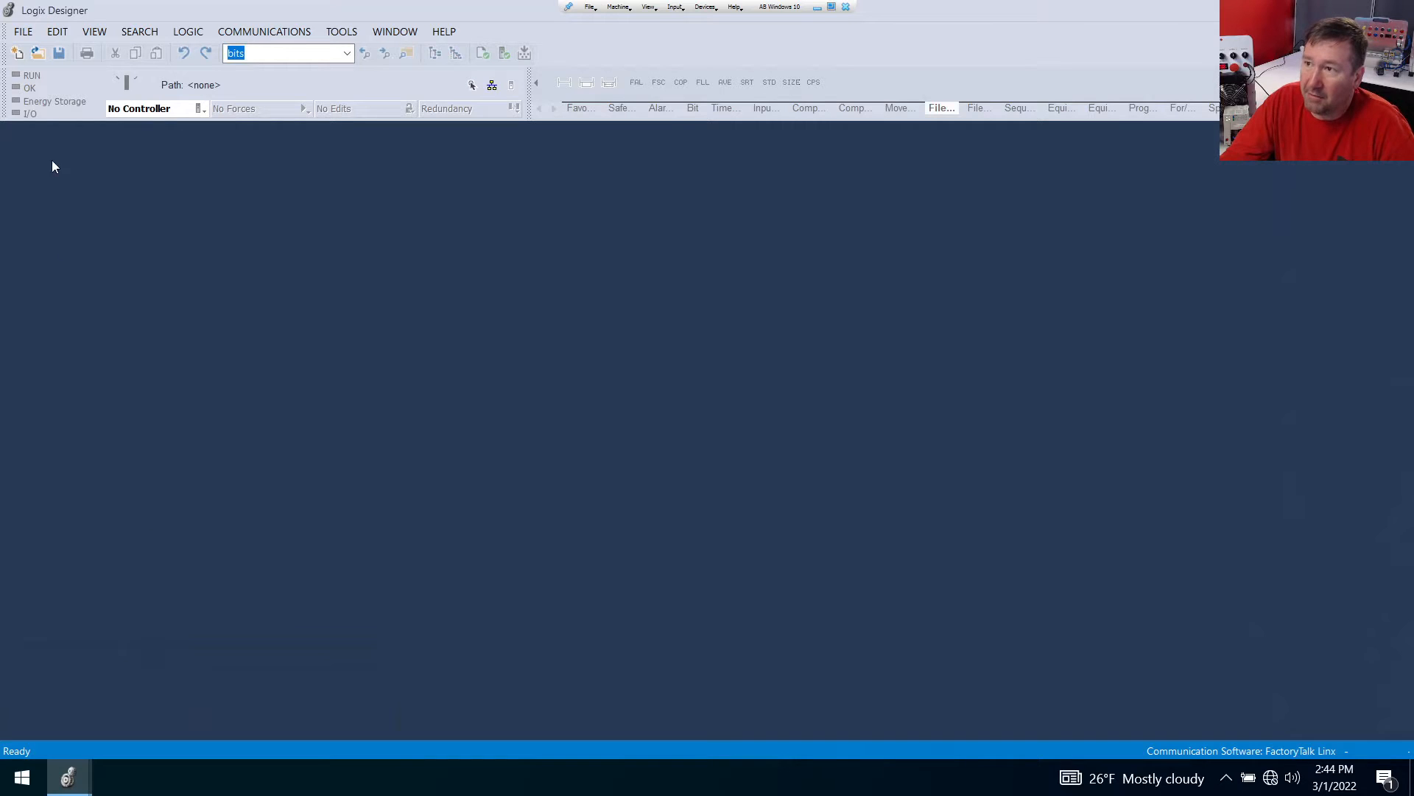
pyautogui.click(17, 53)
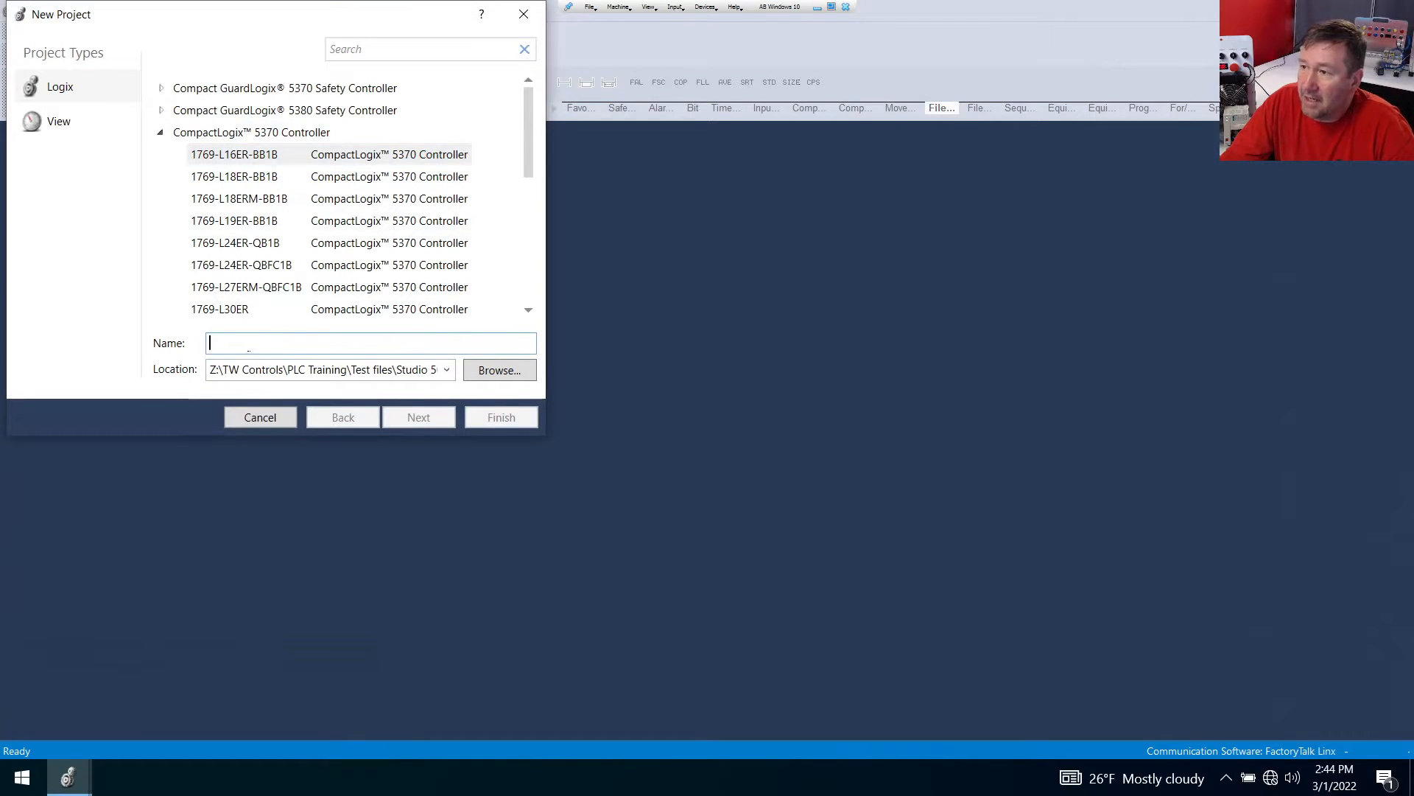
pyautogui.write('P')
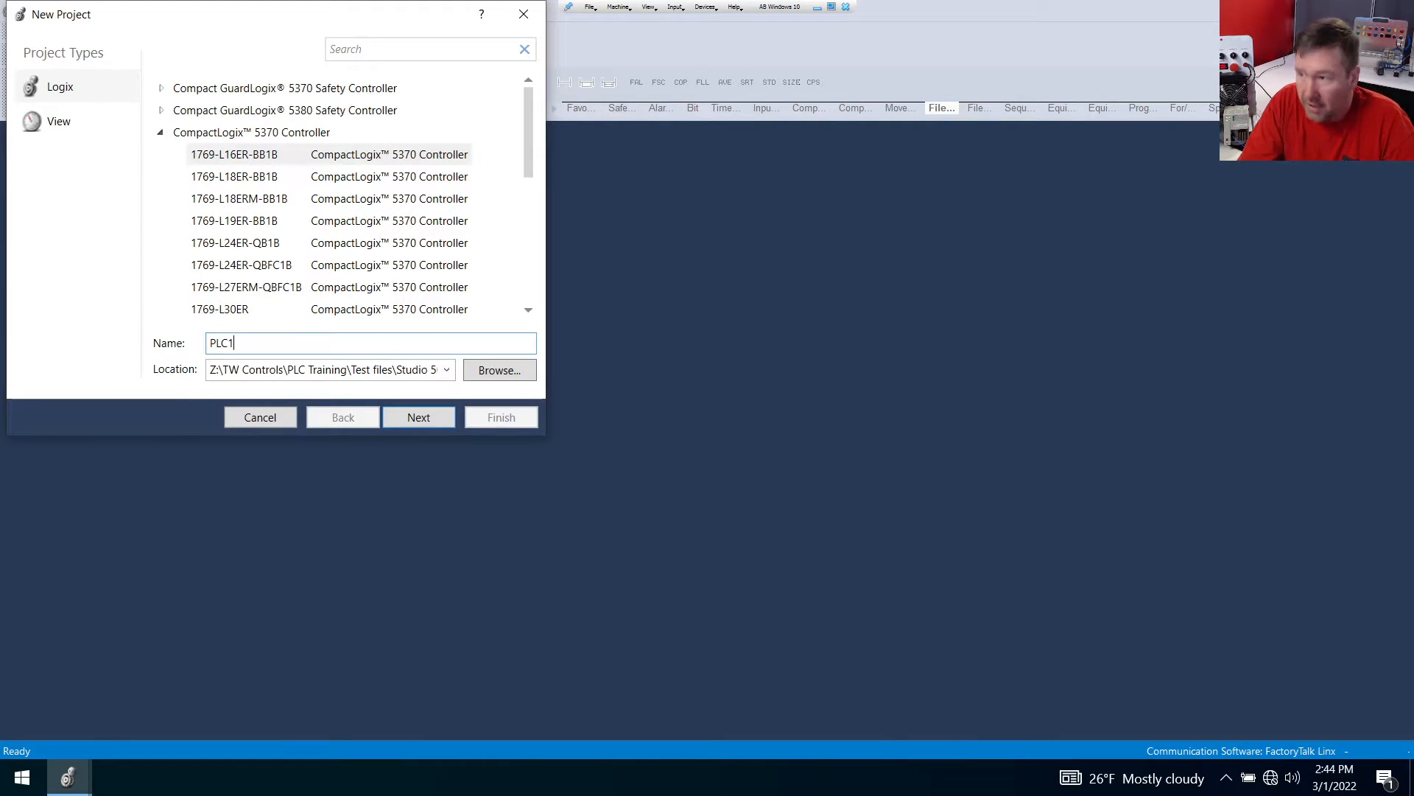
pyautogui.write('LC1')
pyautogui.press('Return')
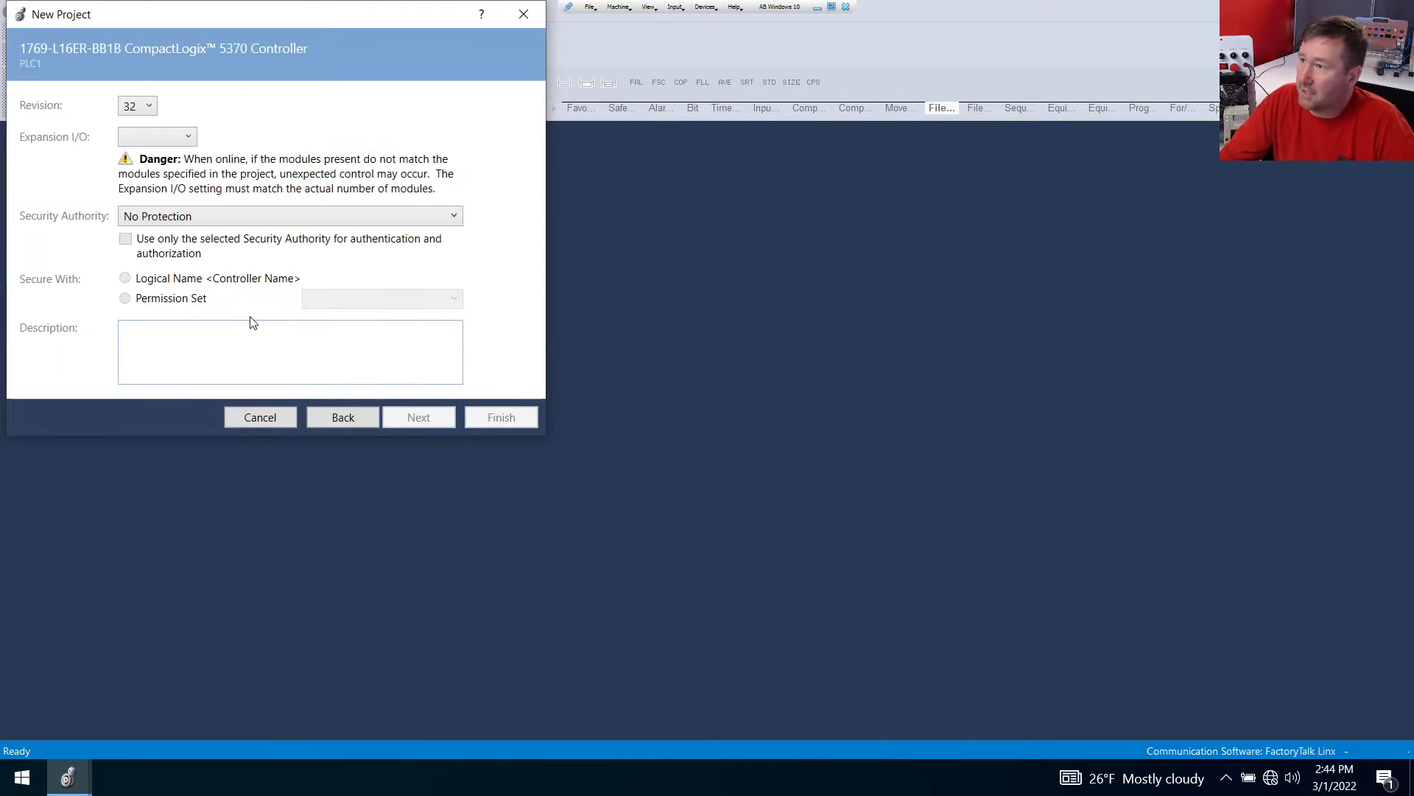
pyautogui.click(188, 137)
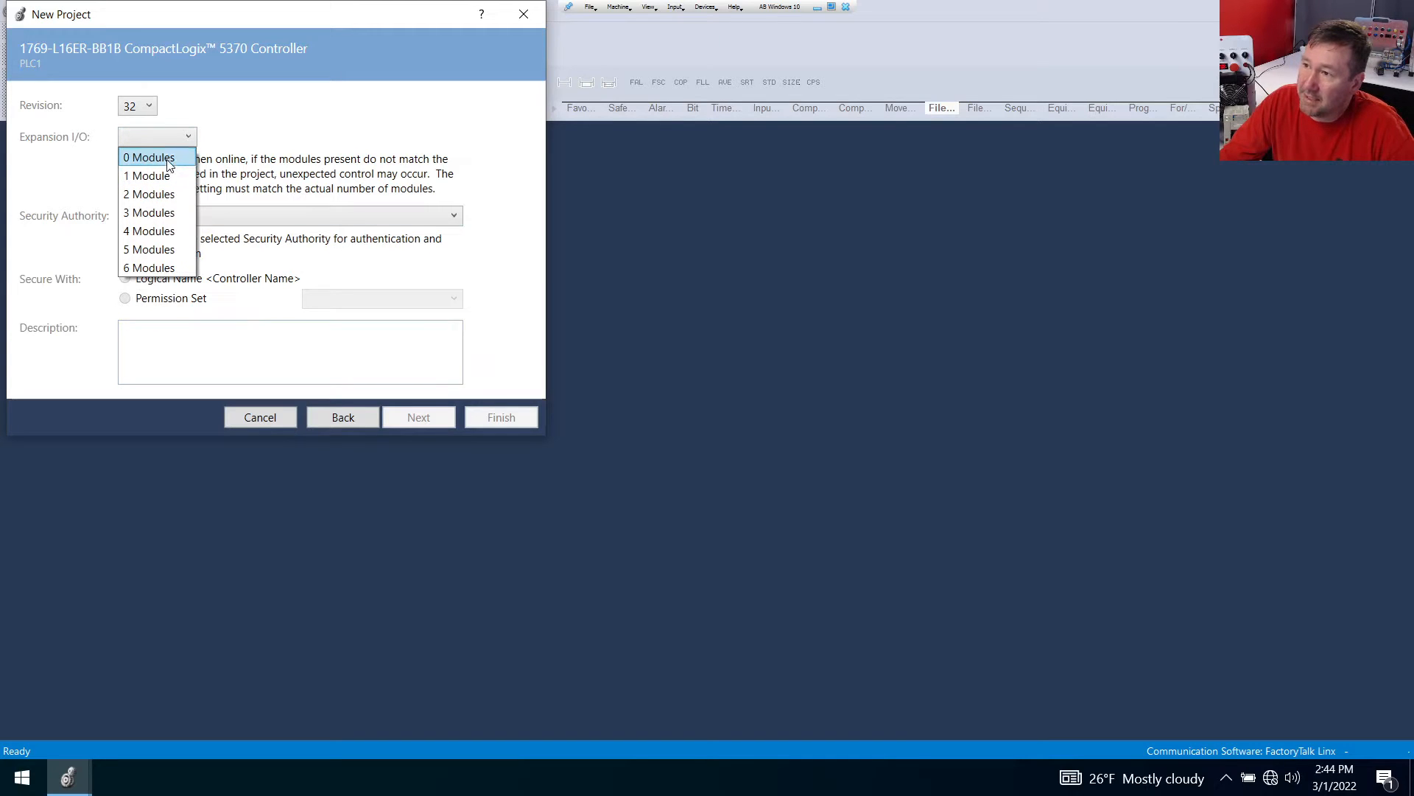
pyautogui.click(168, 161)
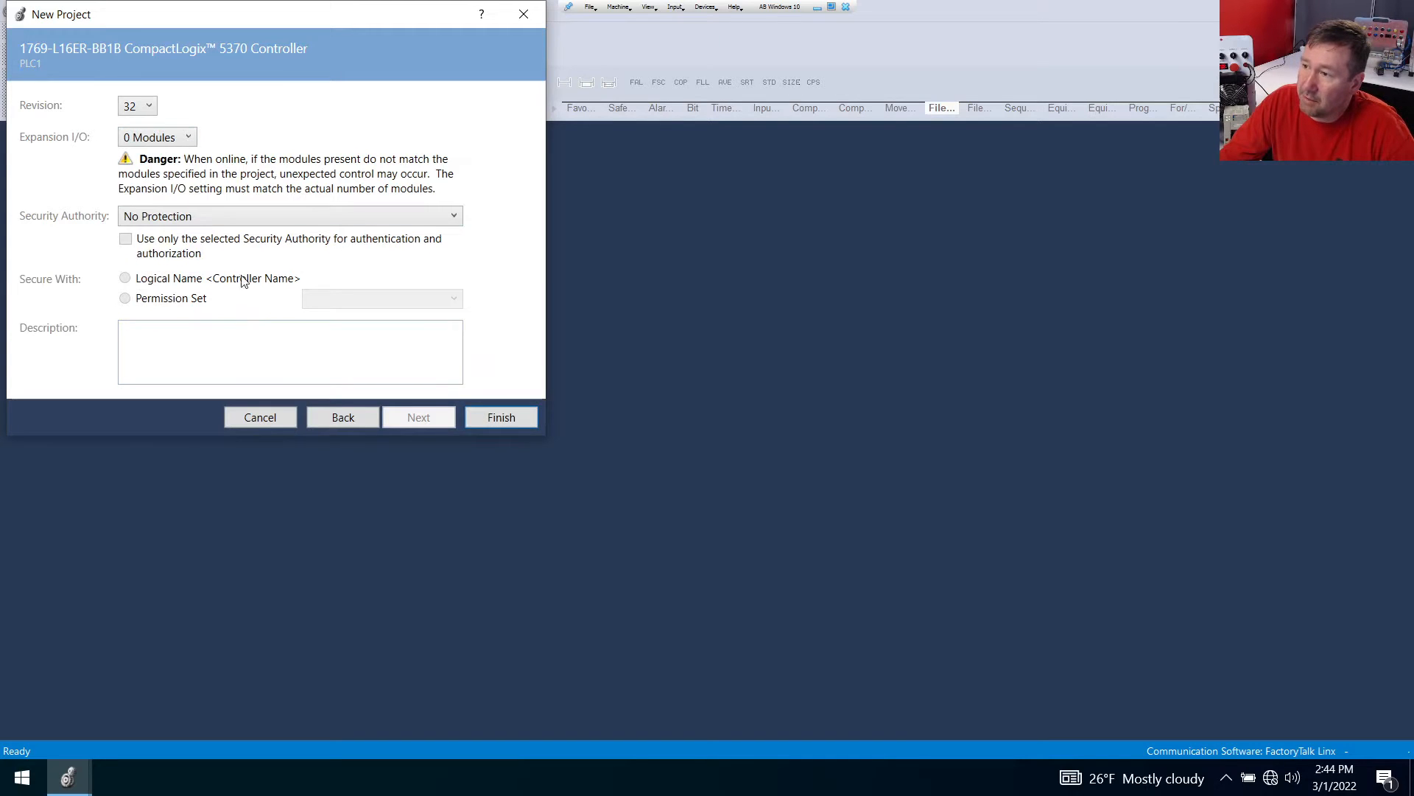
pyautogui.click(501, 418)
# In the second Logix Designer window, create a 1769-L16ER-BB1B project named PLC2 with 0 expansion I/O modules
pyautogui.moveTo(68, 777)
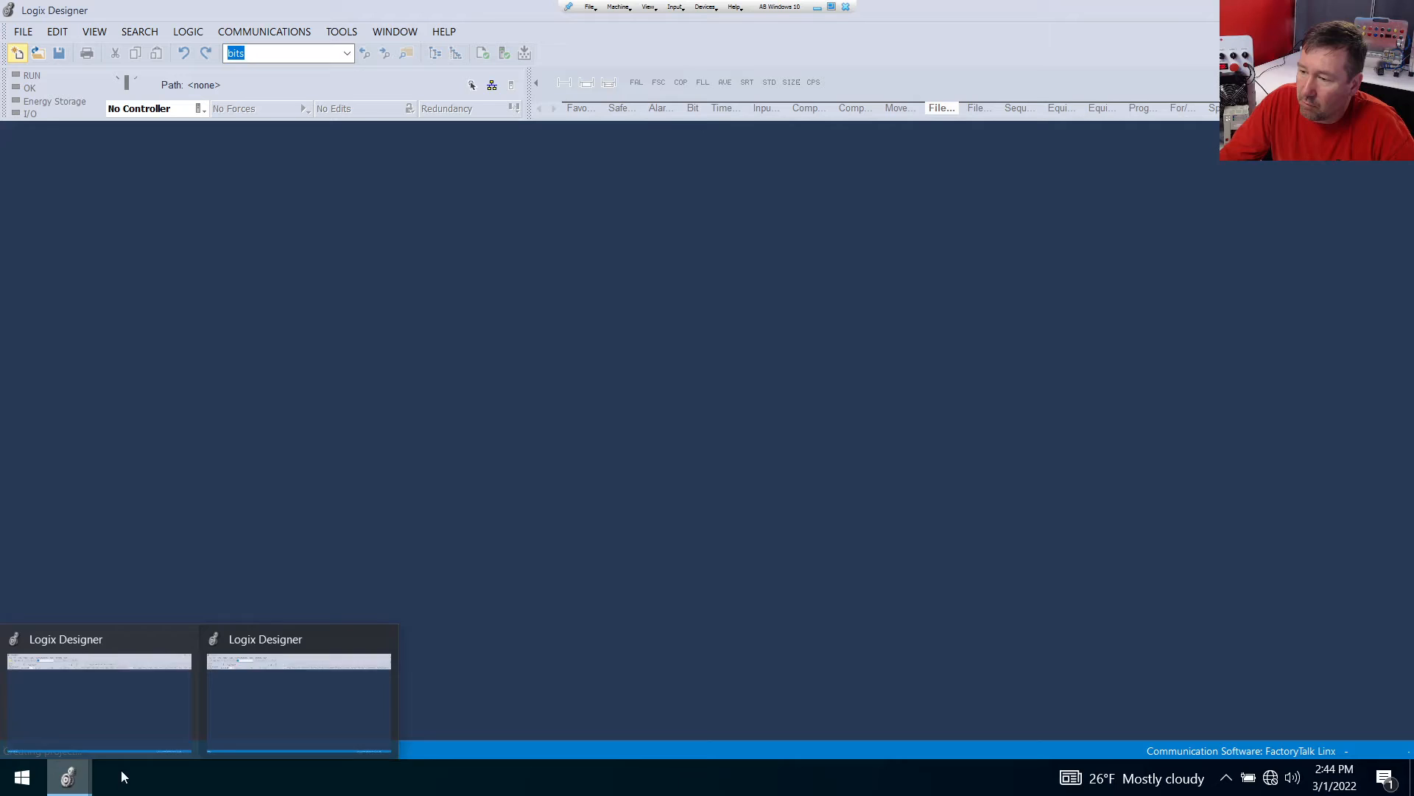
pyautogui.click(299, 703)
pyautogui.click(17, 33)
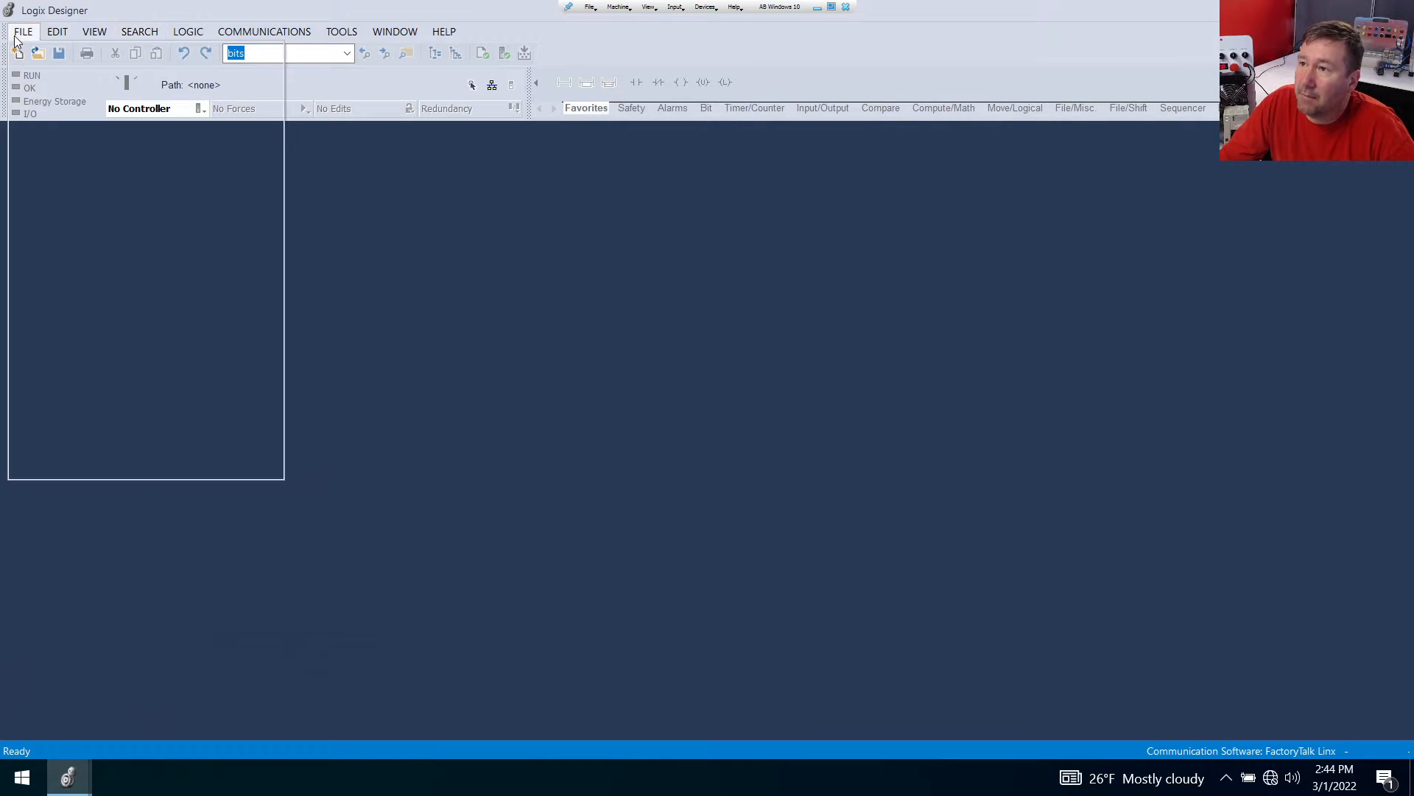
pyautogui.click(46, 51)
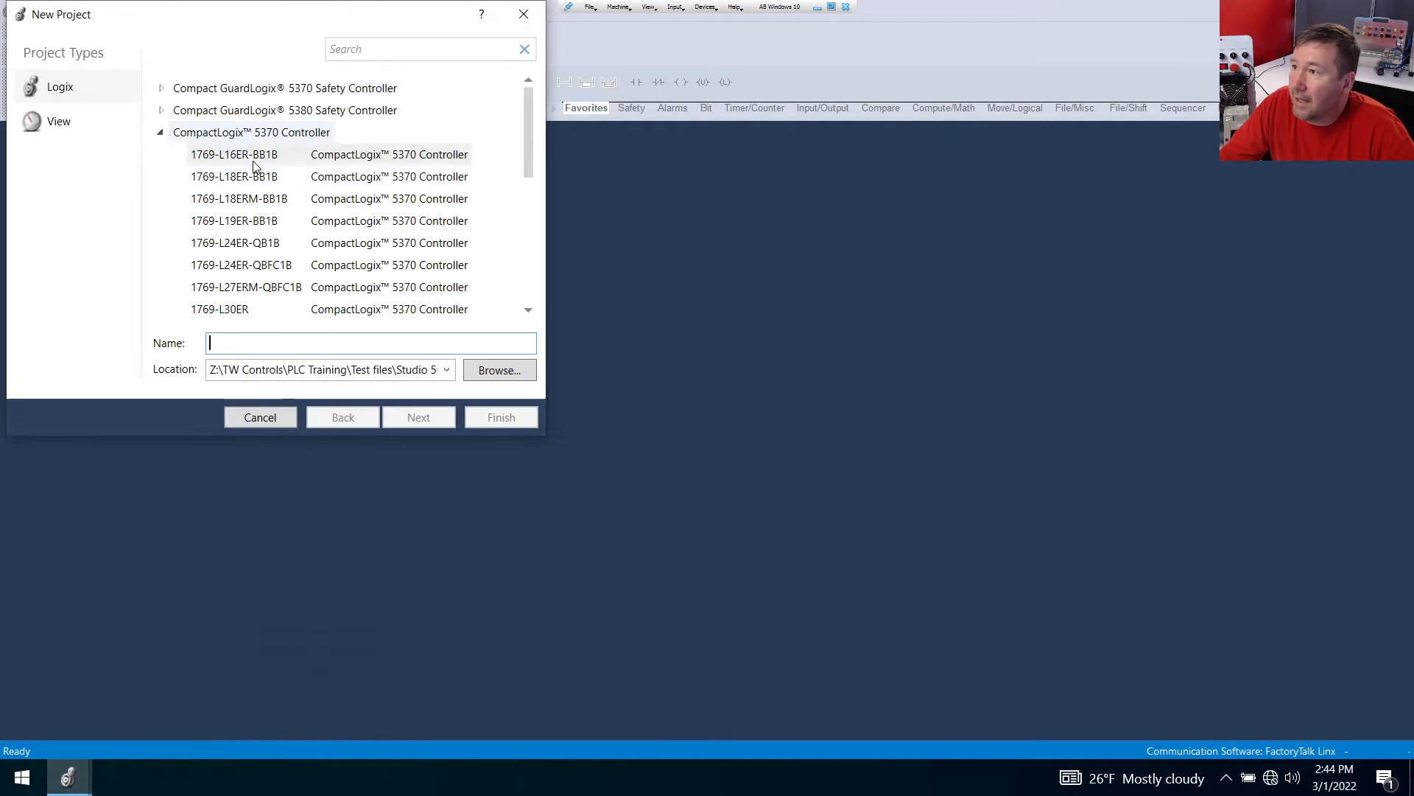
pyautogui.click(254, 162)
pyautogui.click(314, 343)
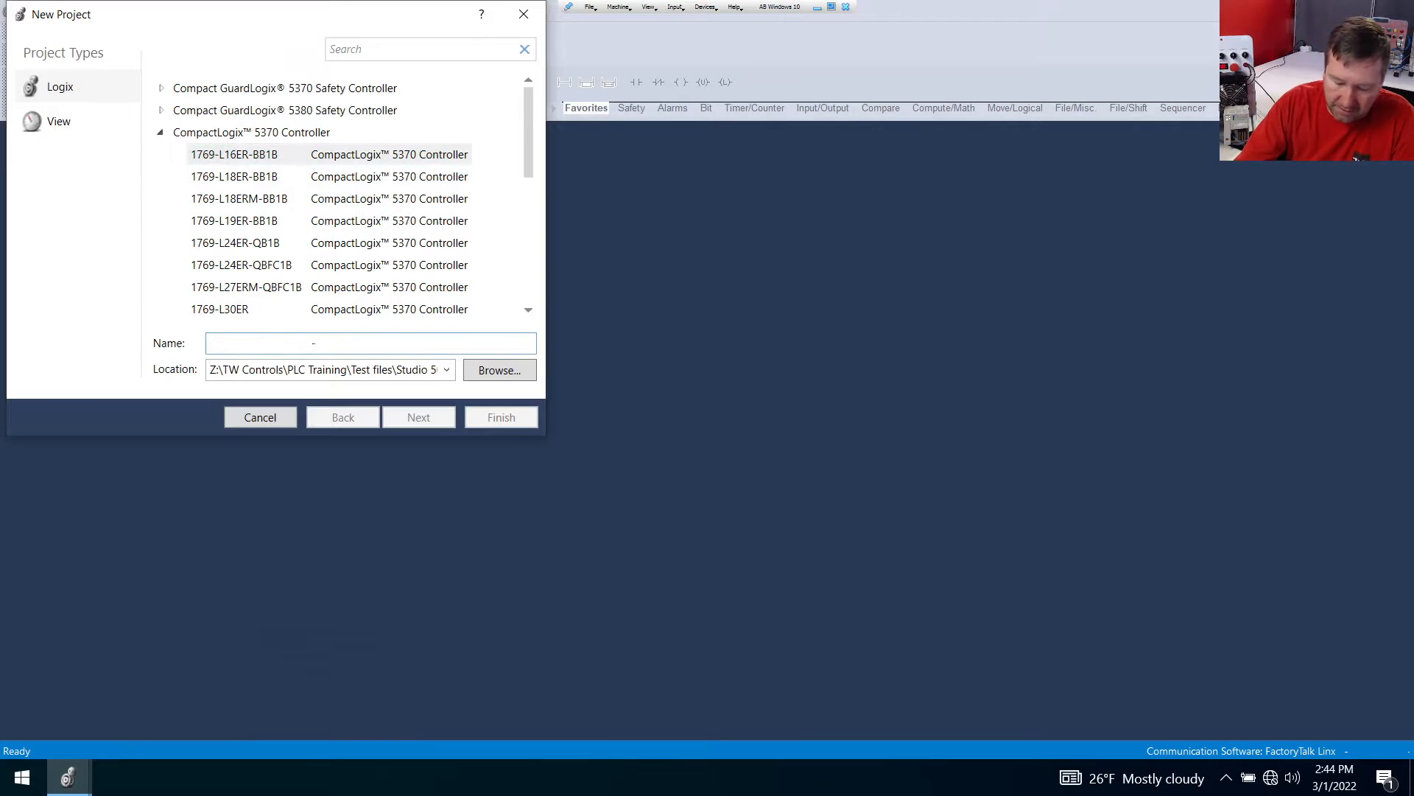
pyautogui.write('PLC2')
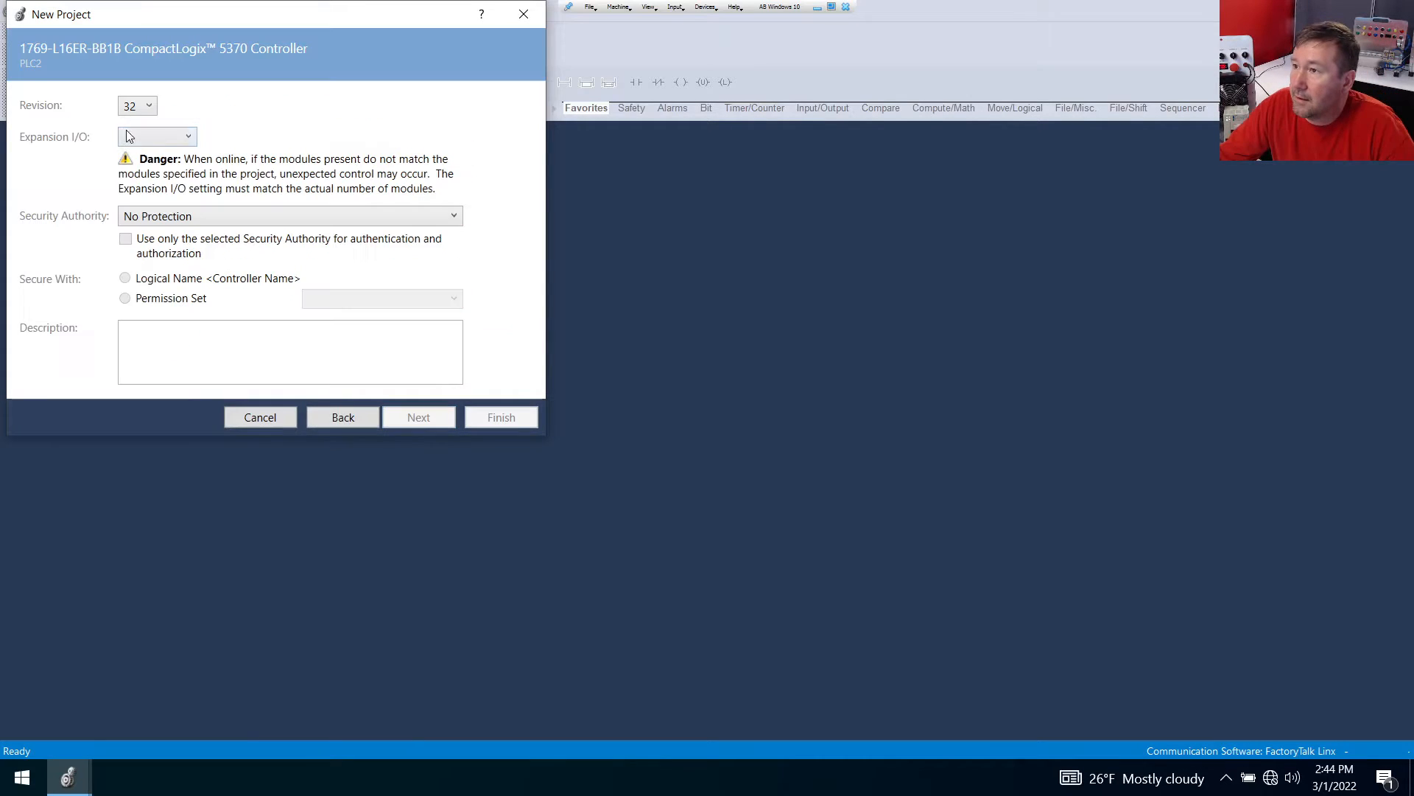
pyautogui.click(133, 136)
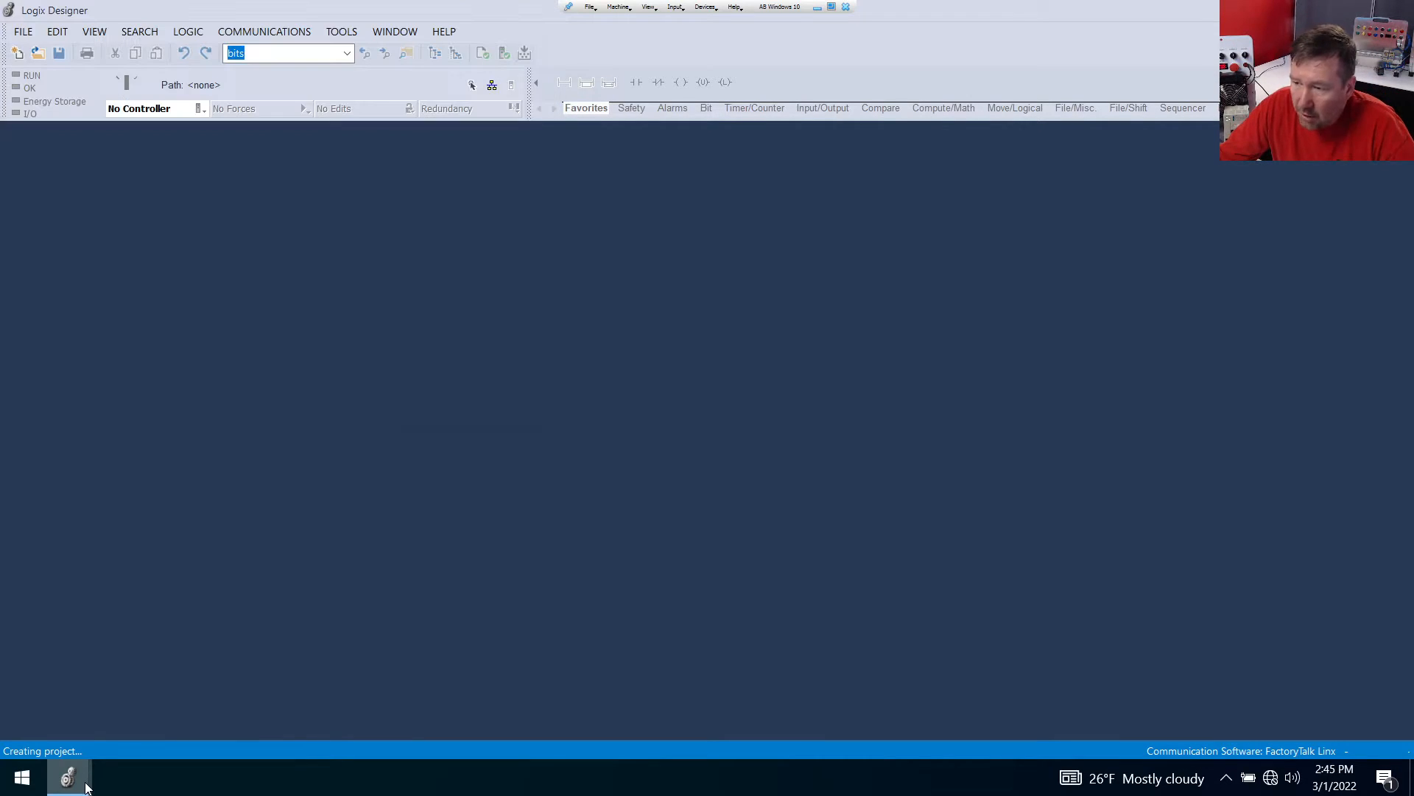
# In the PLC1 project, add a new 1769-L16ER-BB1B controller module under the Ethernet network, finding it with the search text l16
pyautogui.moveTo(86, 786)
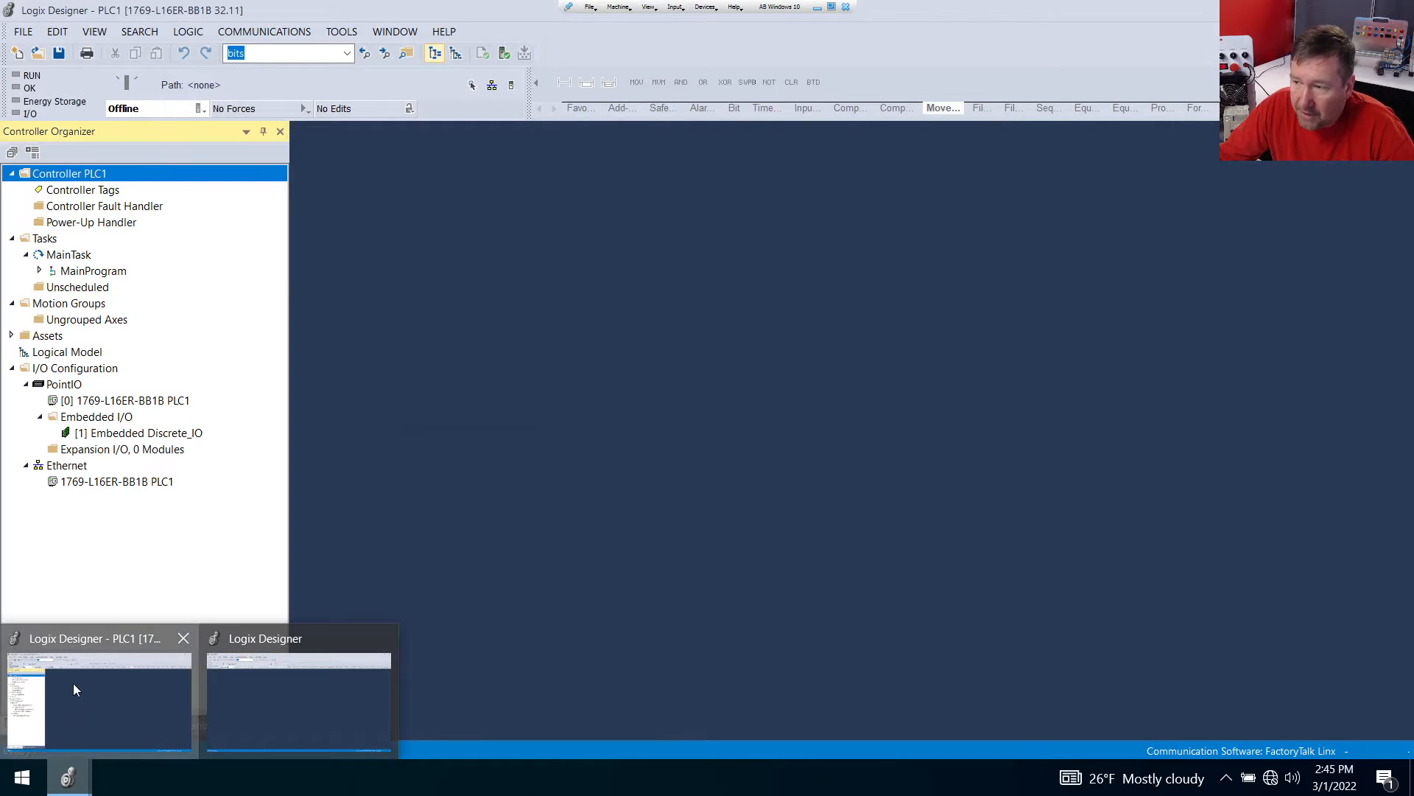
pyautogui.click(73, 683)
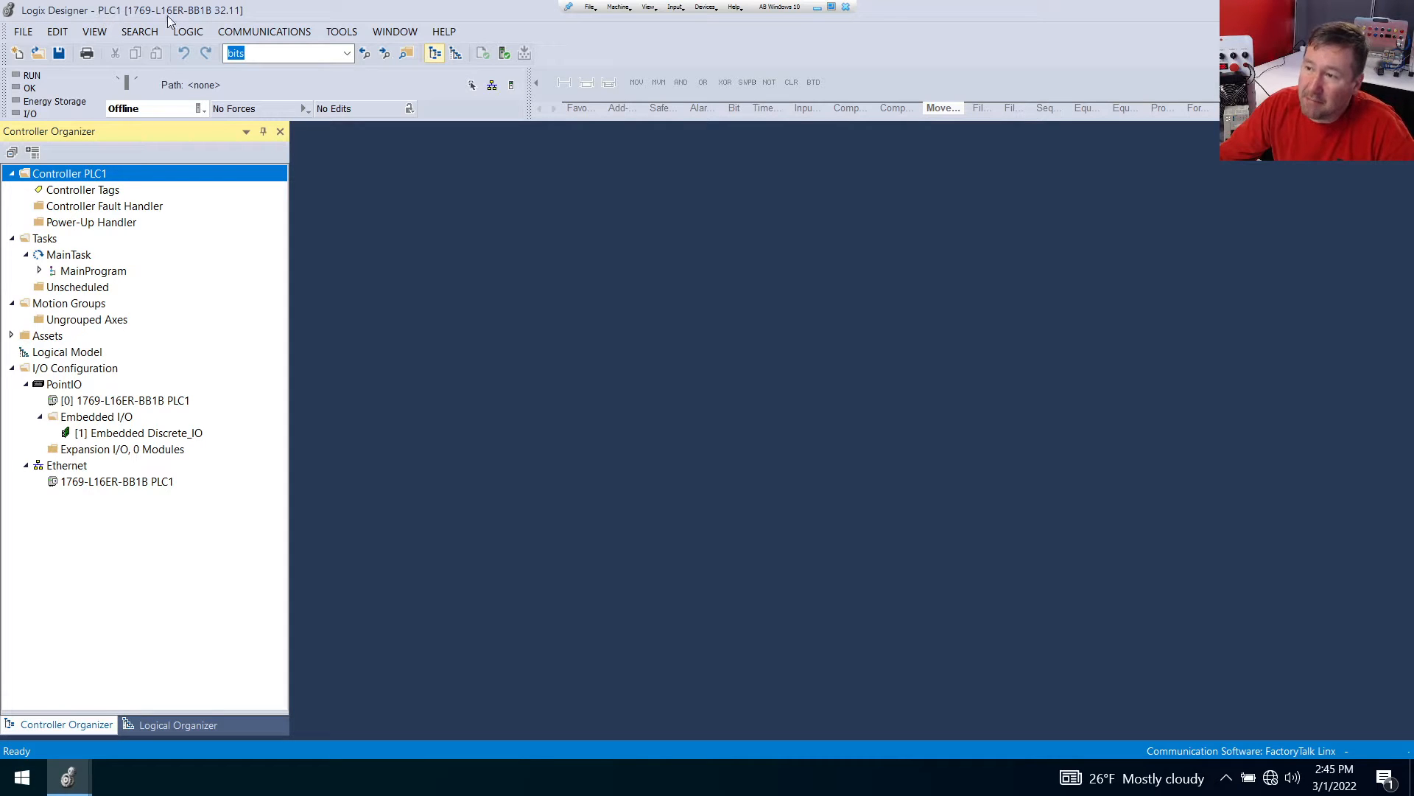
pyautogui.rightClick(65, 470)
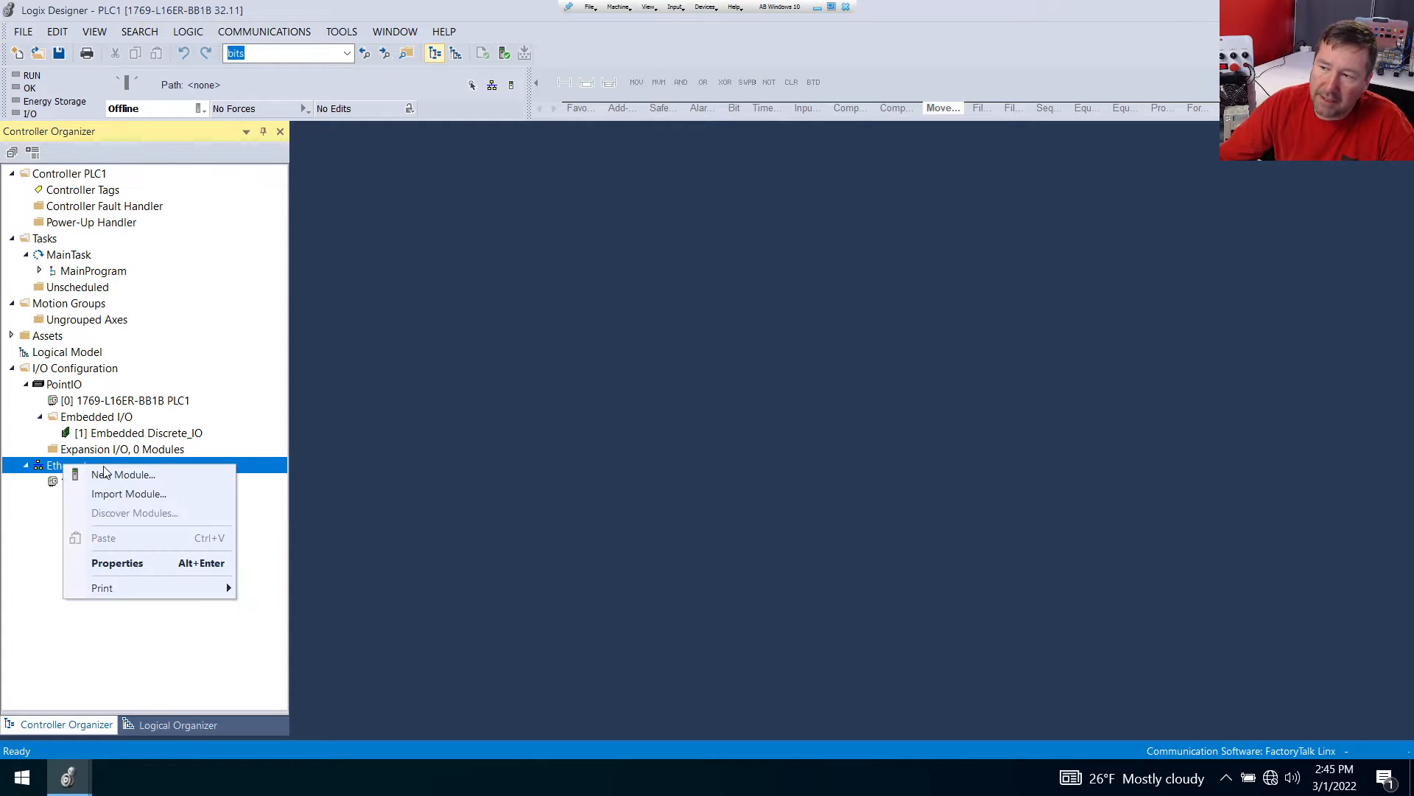
pyautogui.click(111, 472)
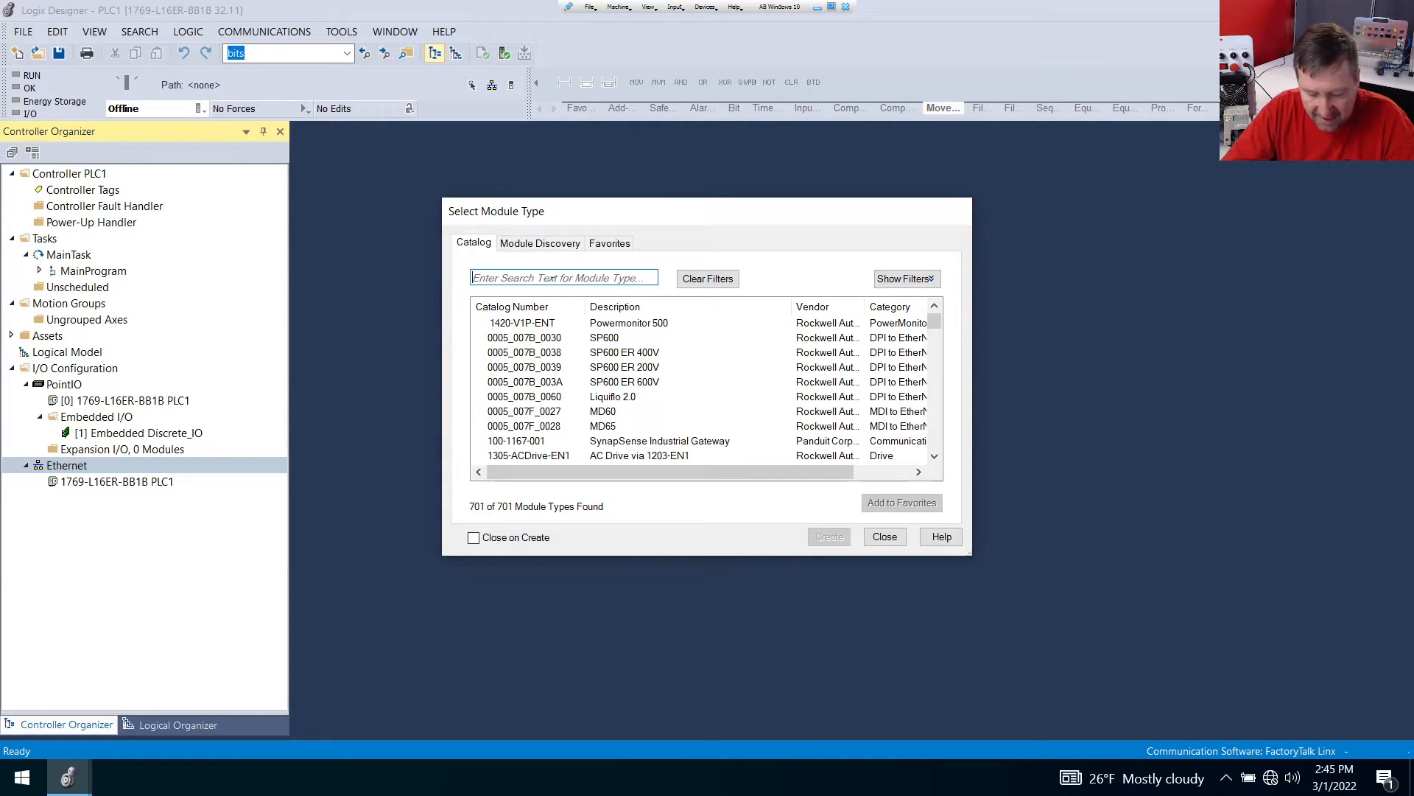
pyautogui.write('l1')
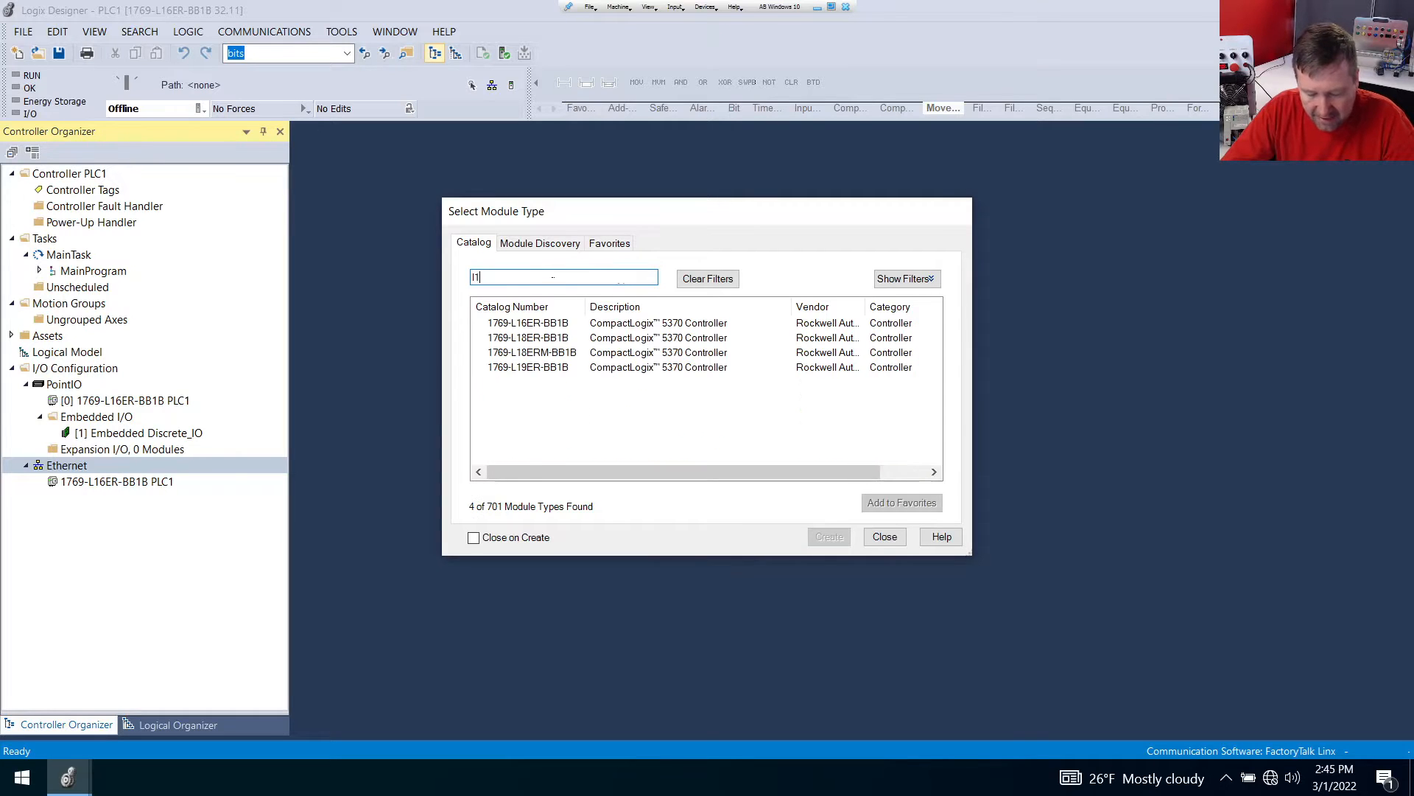
pyautogui.write('6')
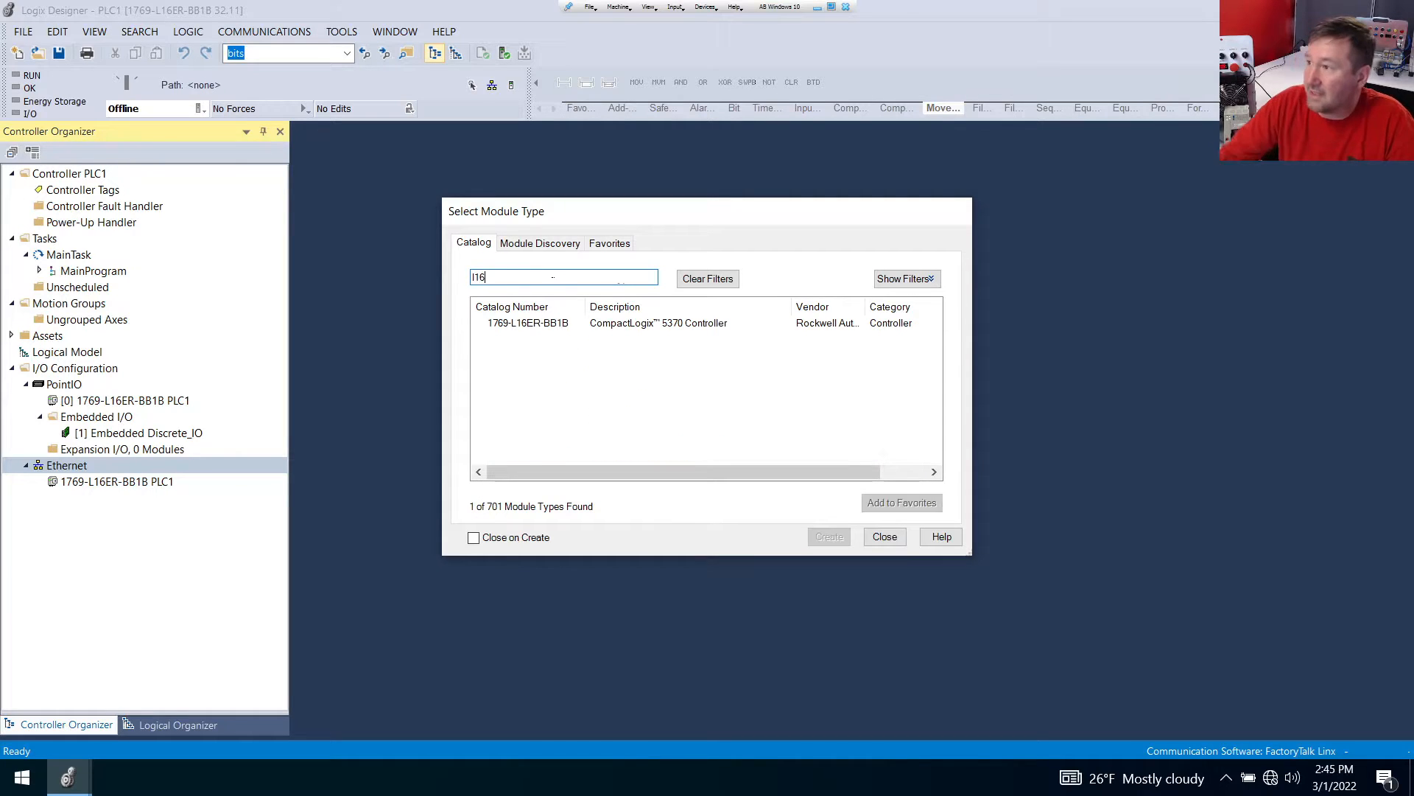
pyautogui.click(668, 325)
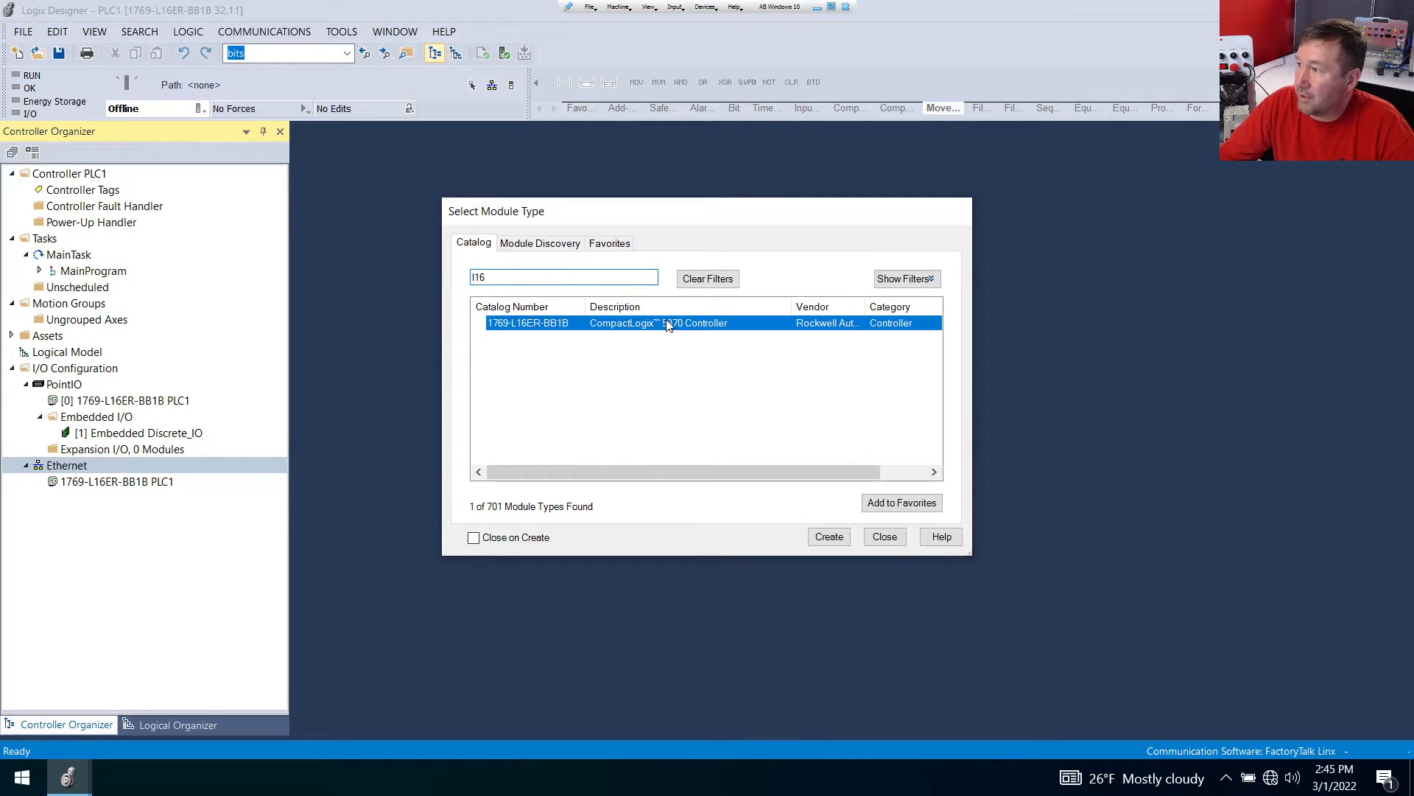
pyautogui.click(825, 538)
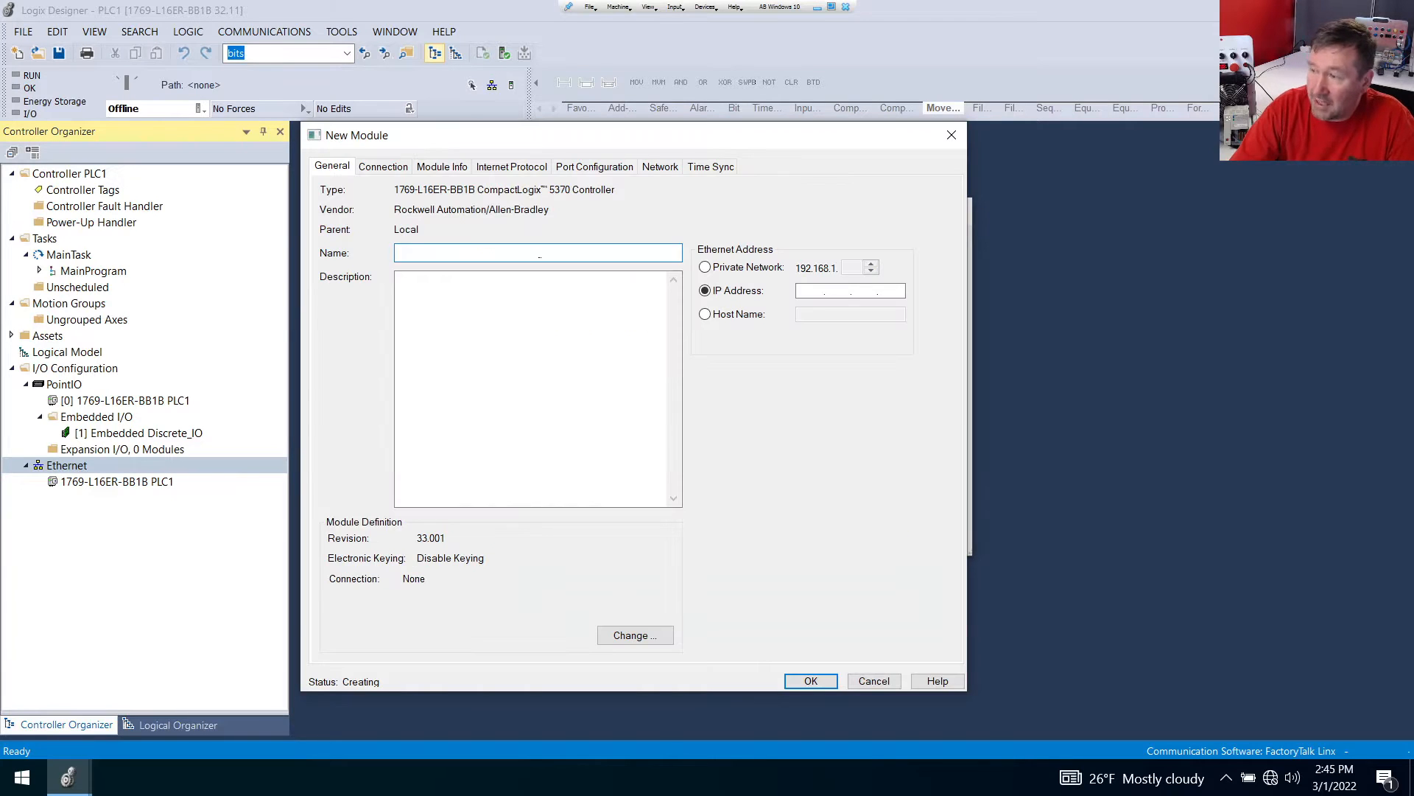
# Name the new Ethernet module PLC2, set its IP address to 192.168.1.181, and accept the module
pyautogui.write('PLC2')
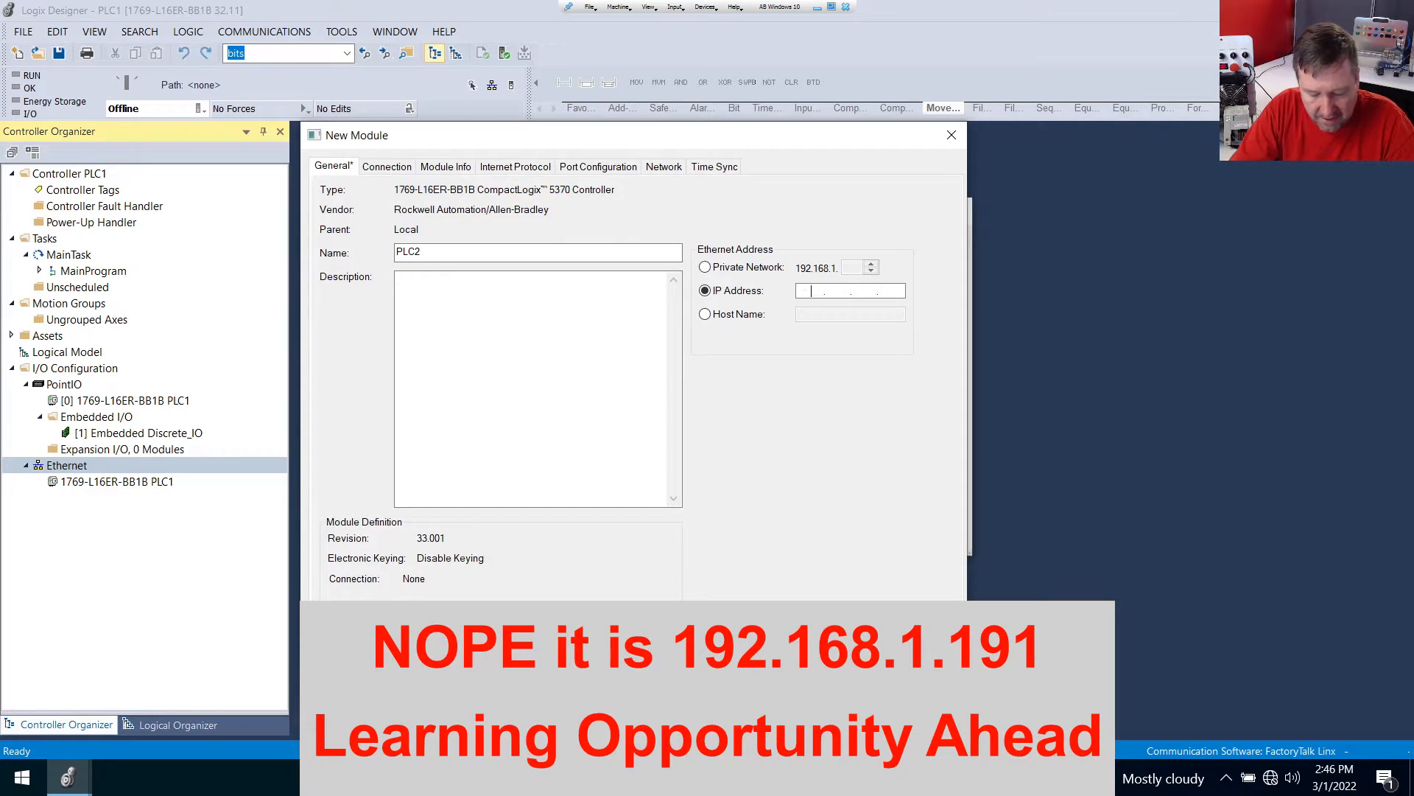
pyautogui.write('192 . 168 . 1 . 181')
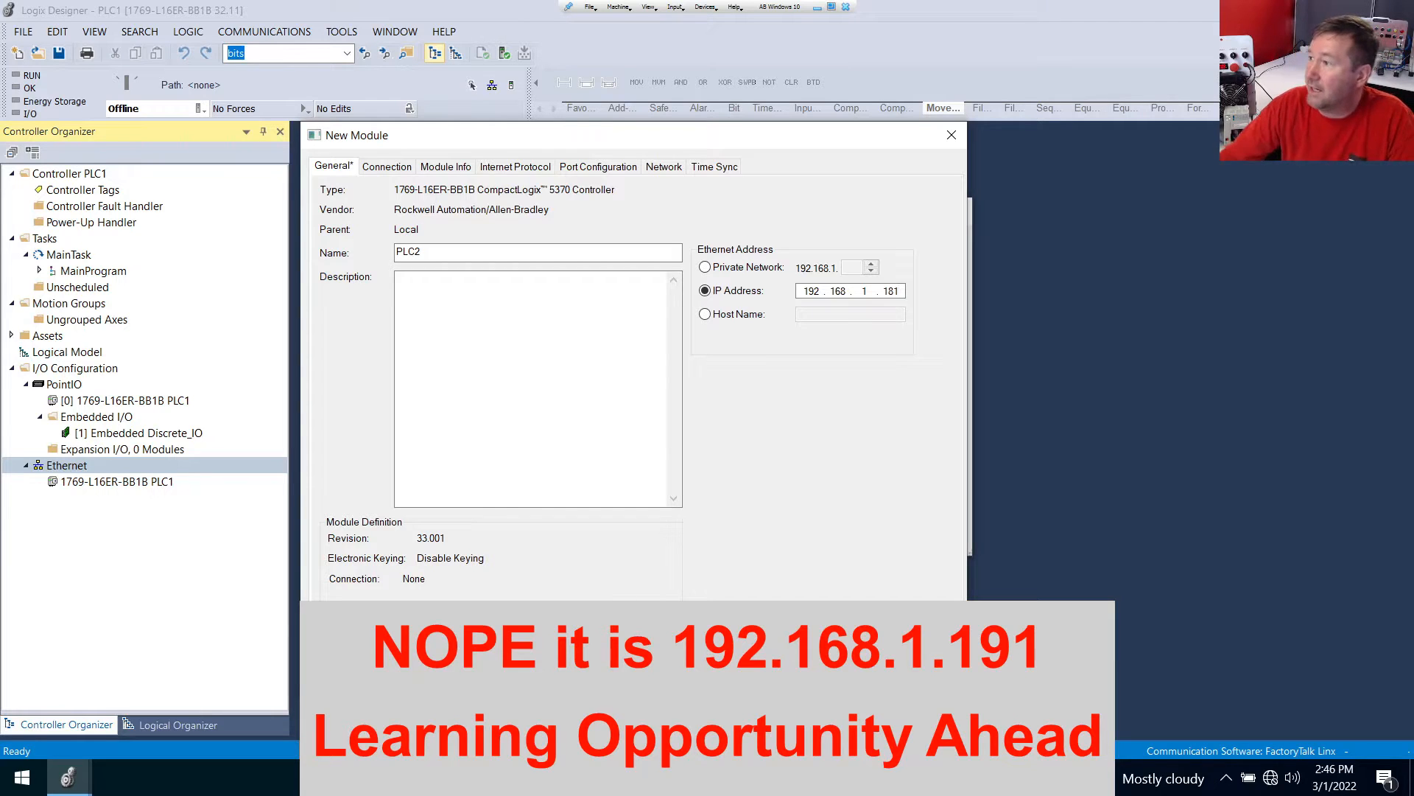
pyautogui.press('Return')
# In the PLC2 project, add a new 1769-L16ER-BB1B controller module under the Ethernet network, searching the catalog for l16
pyautogui.moveTo(82, 784)
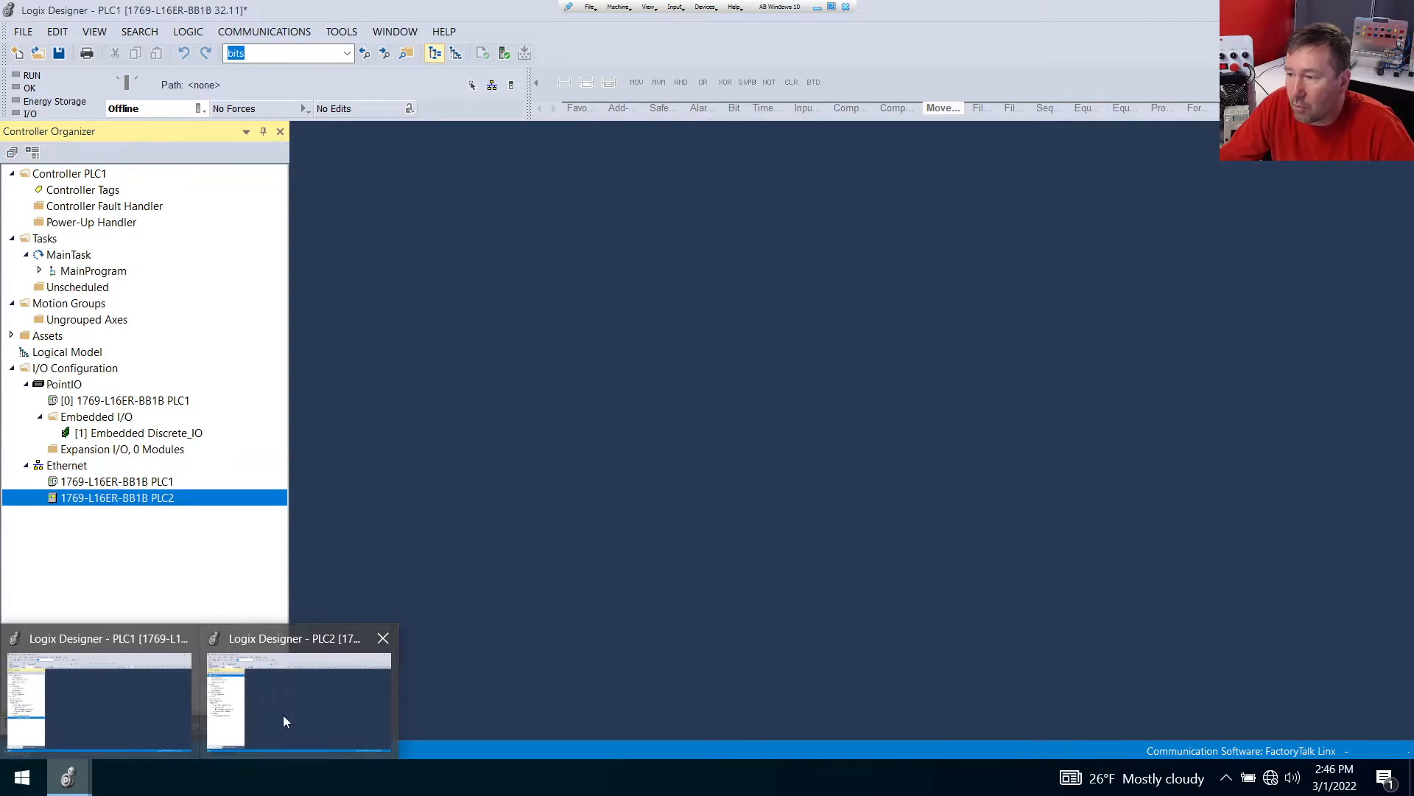
pyautogui.click(297, 695)
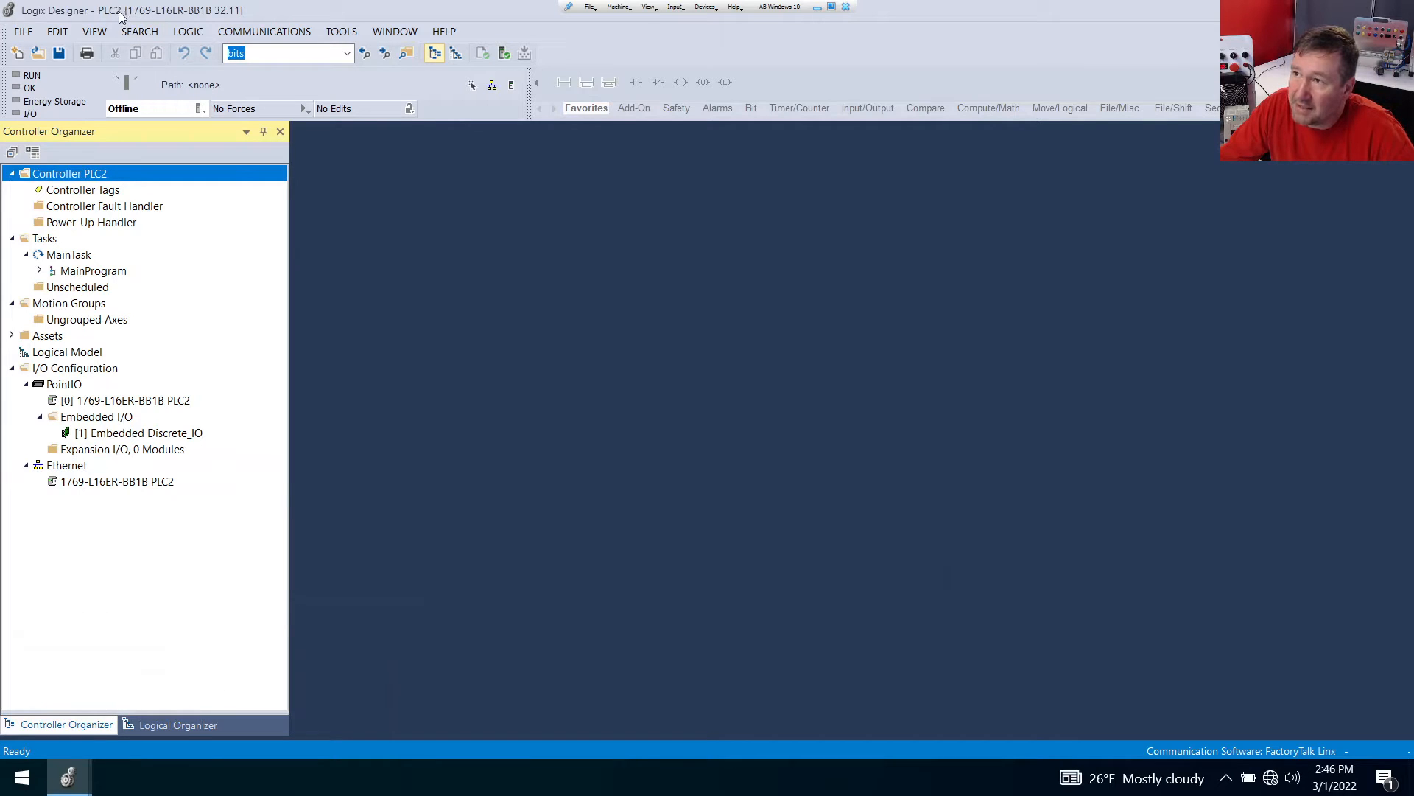
pyautogui.rightClick(70, 467)
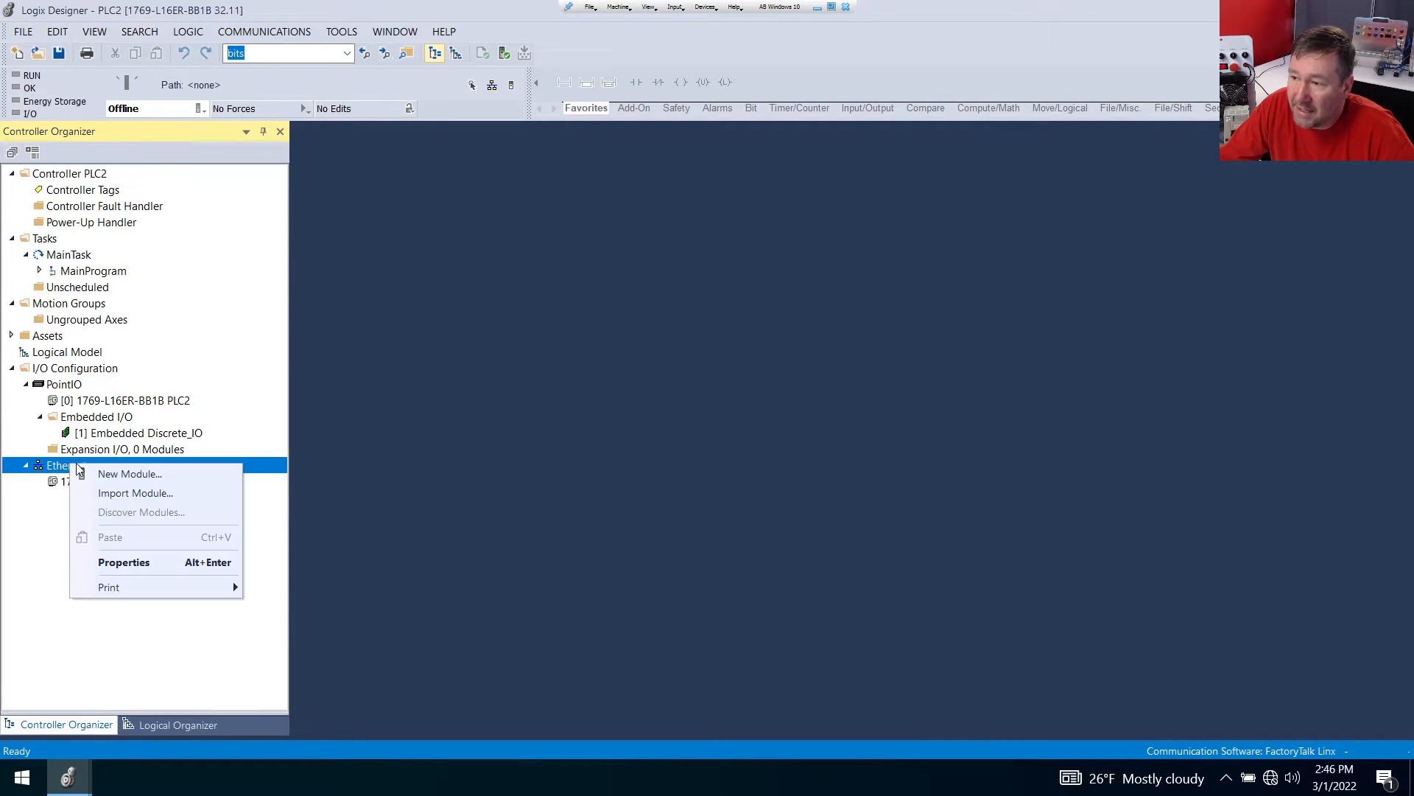
pyautogui.click(103, 475)
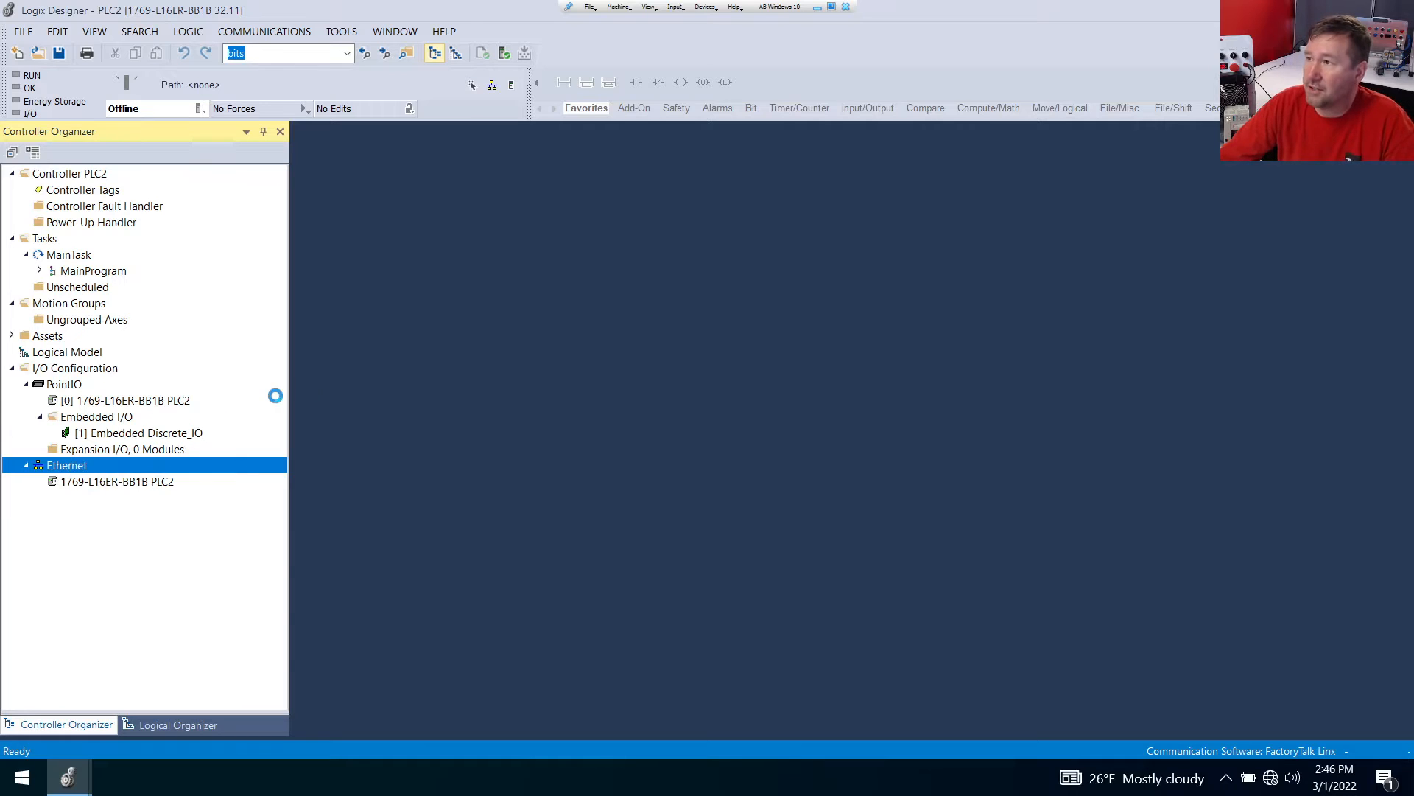
pyautogui.write('l16')
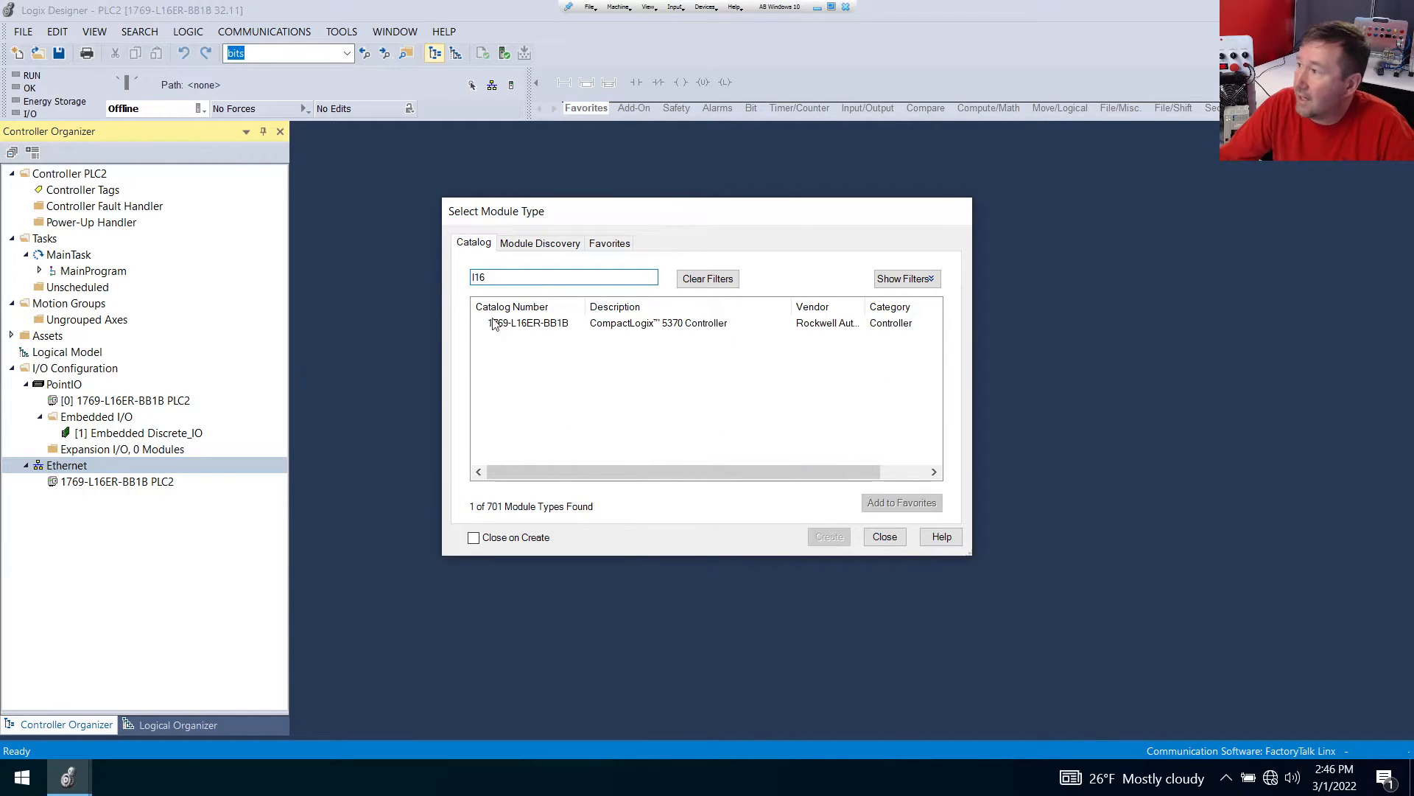
pyautogui.click(556, 328)
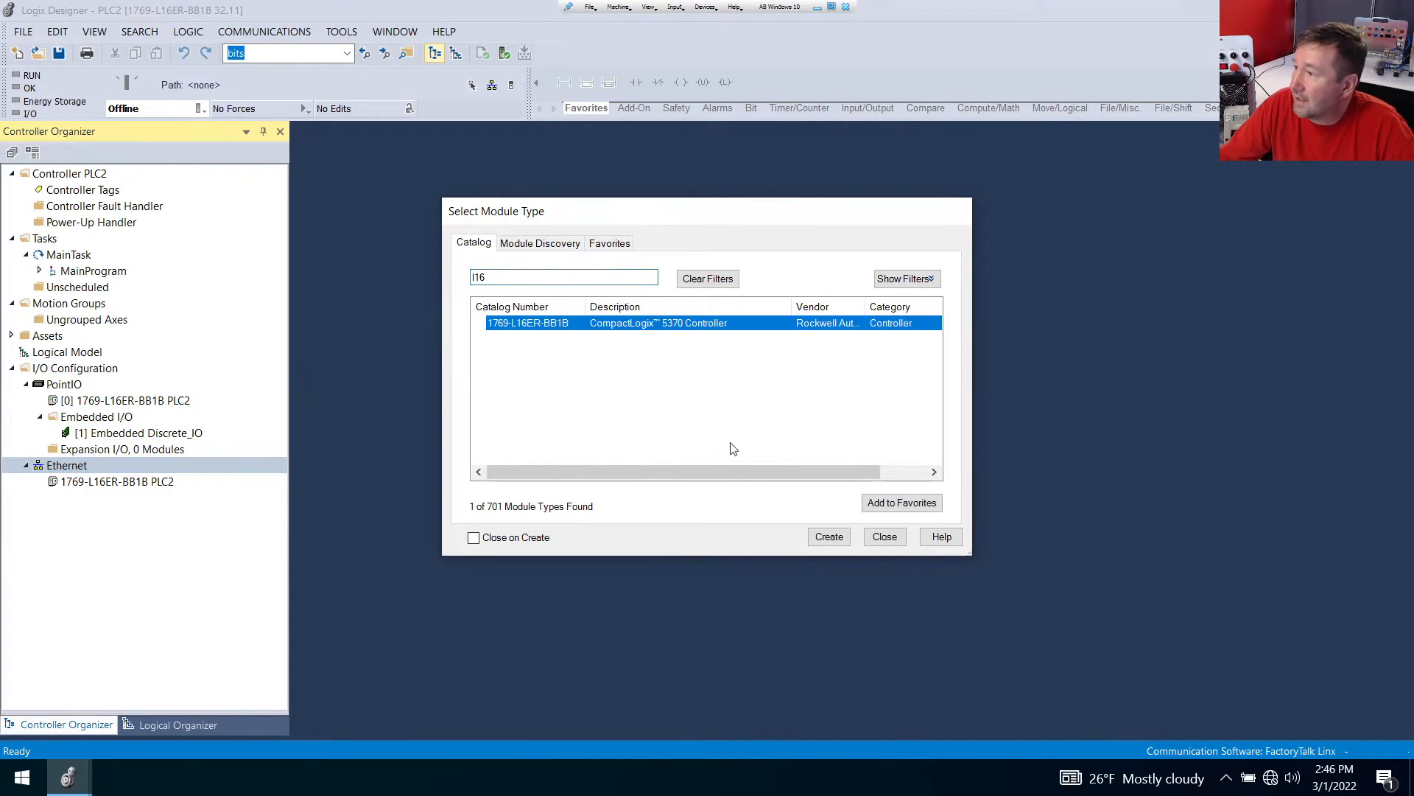
pyautogui.click(819, 537)
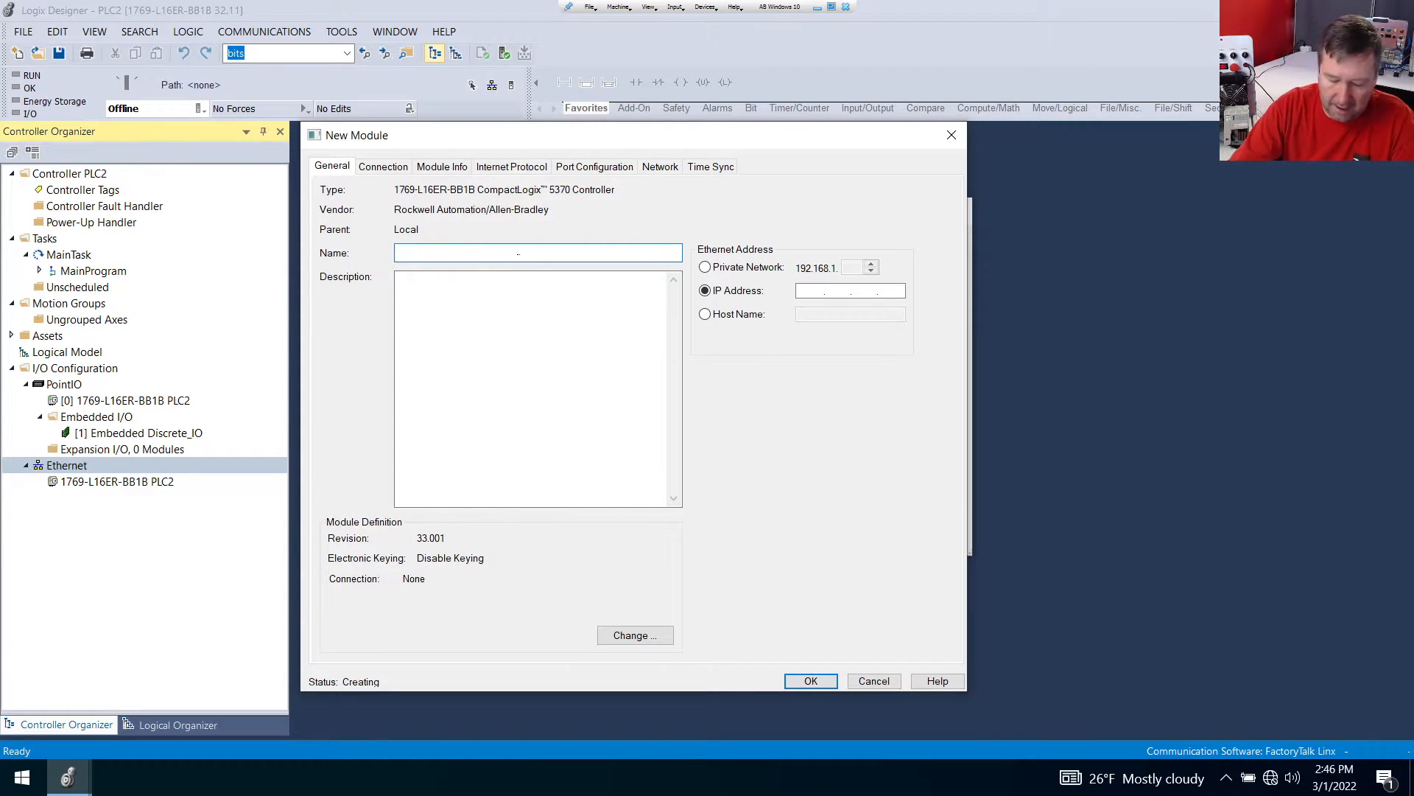
# Name the new Ethernet module PLC1, enter its IP address in the 192.168.1 range, and accept the module
pyautogui.write('PLC')
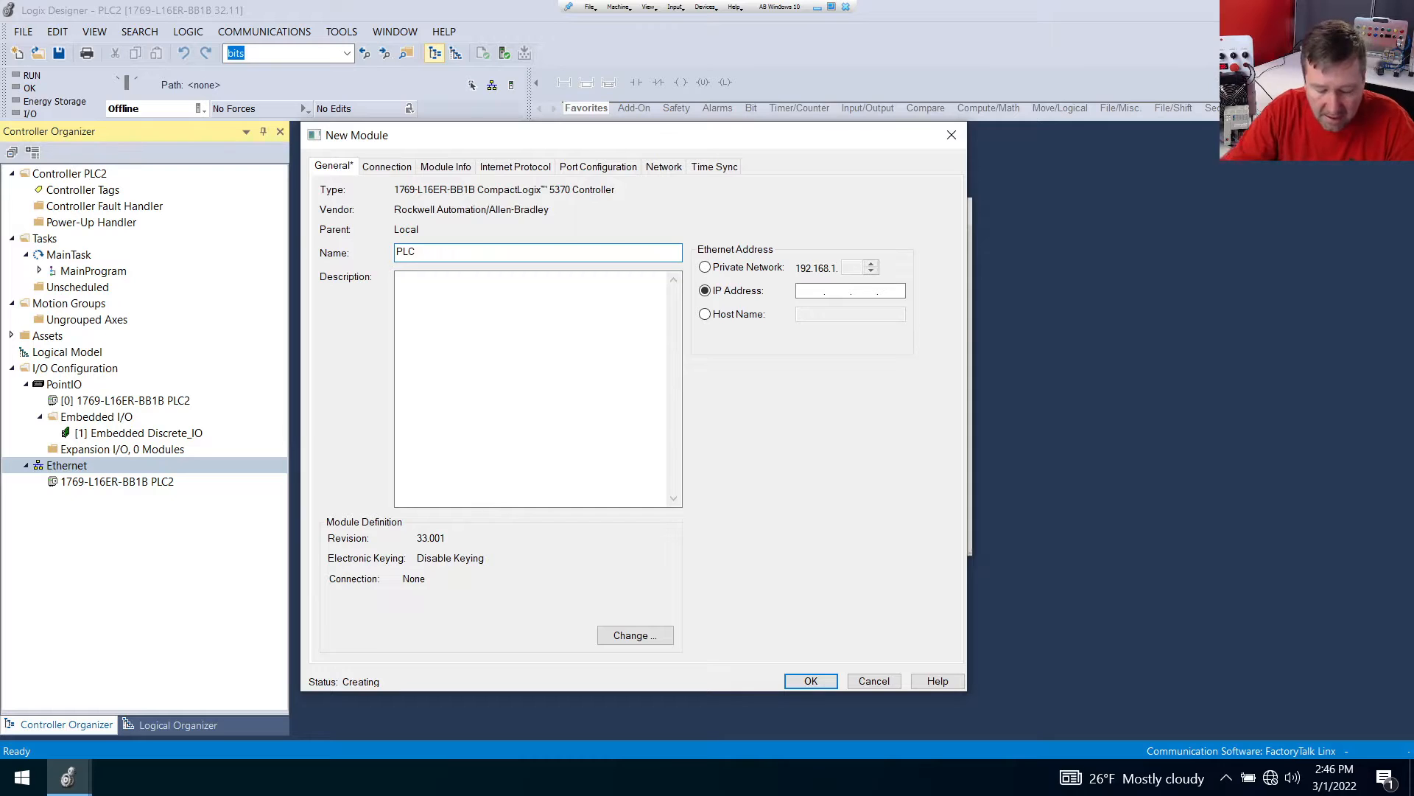
pyautogui.write('1')
pyautogui.click(831, 295)
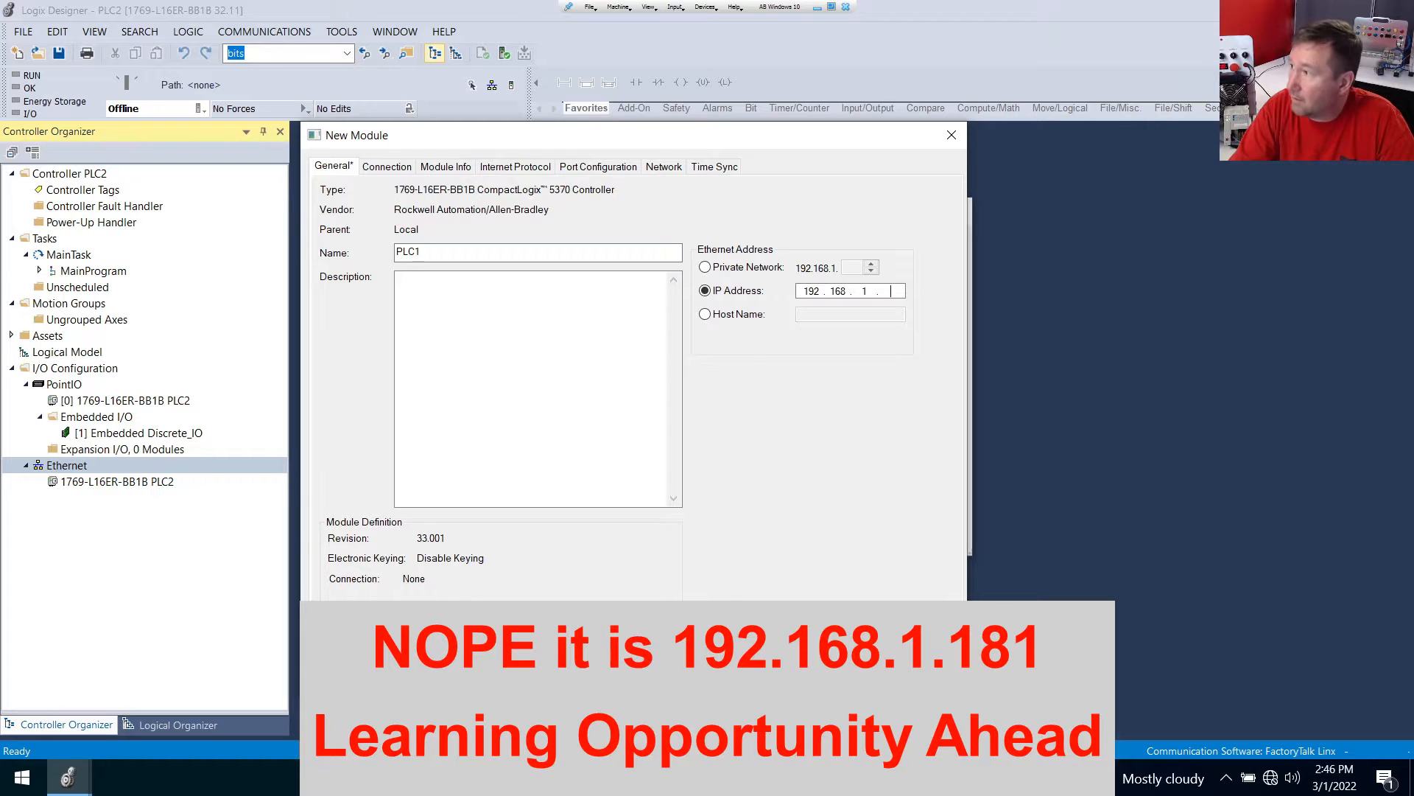
pyautogui.press('Return')
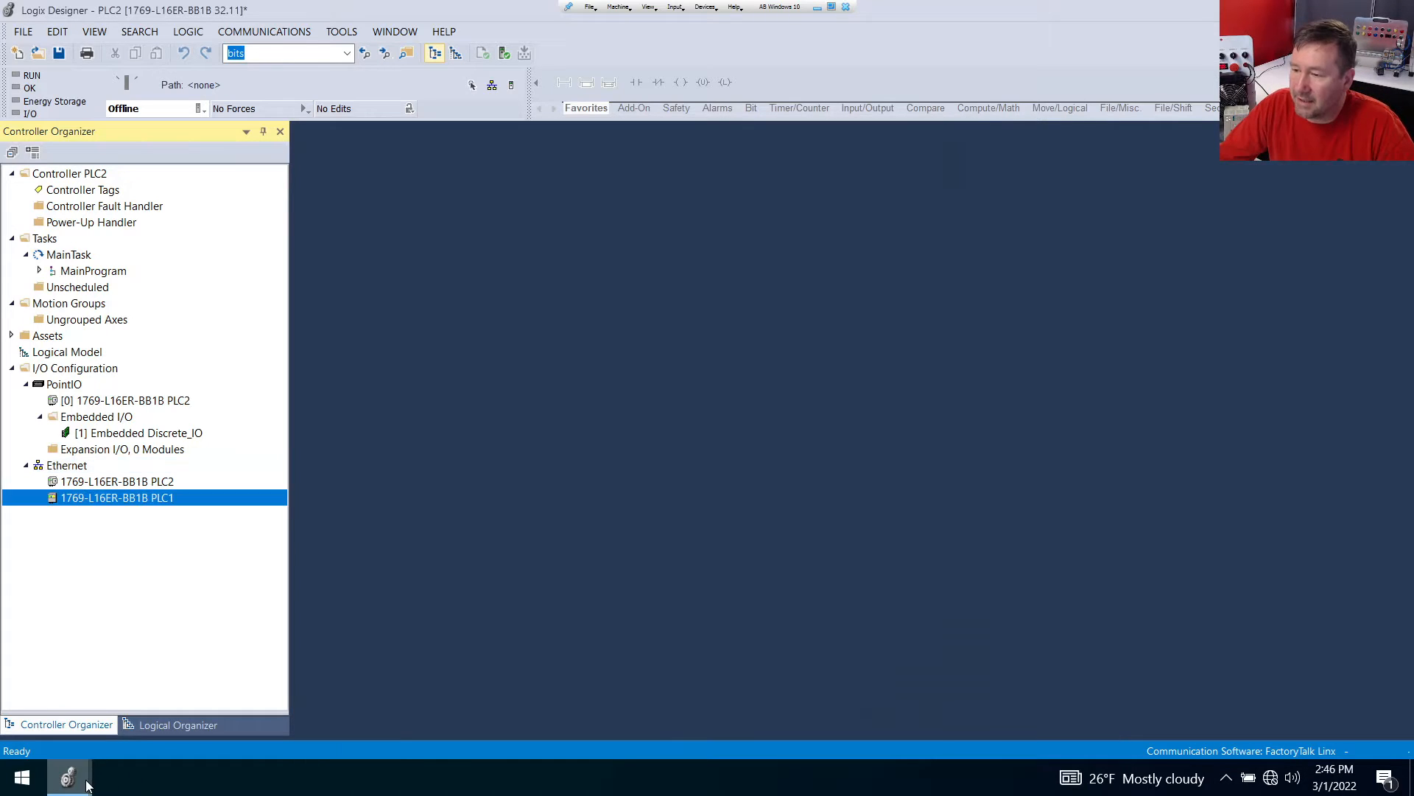
# In the PLC1 project, create a controller tag named ToPLC of type Produced with data type DINT, accepting its default connection settings
pyautogui.moveTo(68, 777)
pyautogui.click(94, 702)
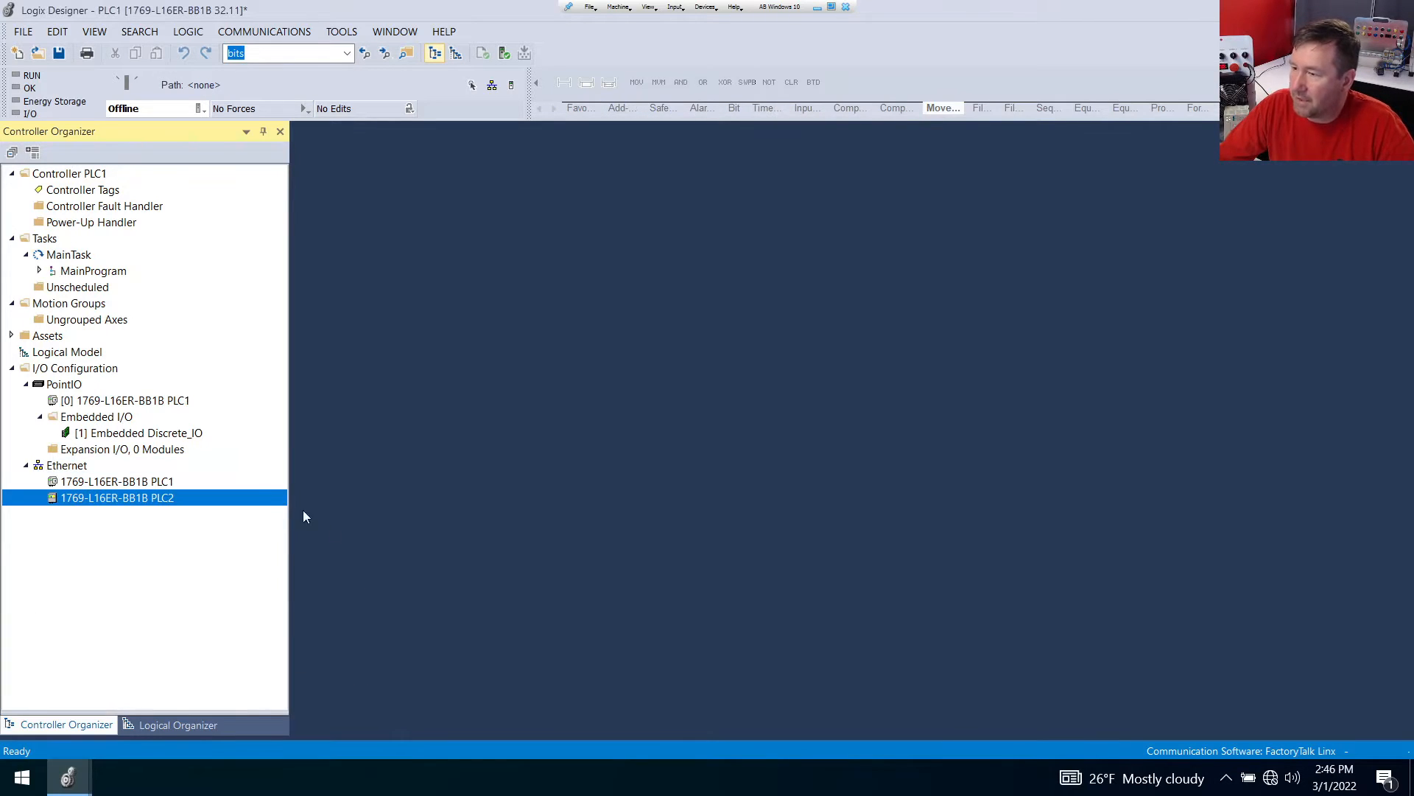
pyautogui.click(104, 189)
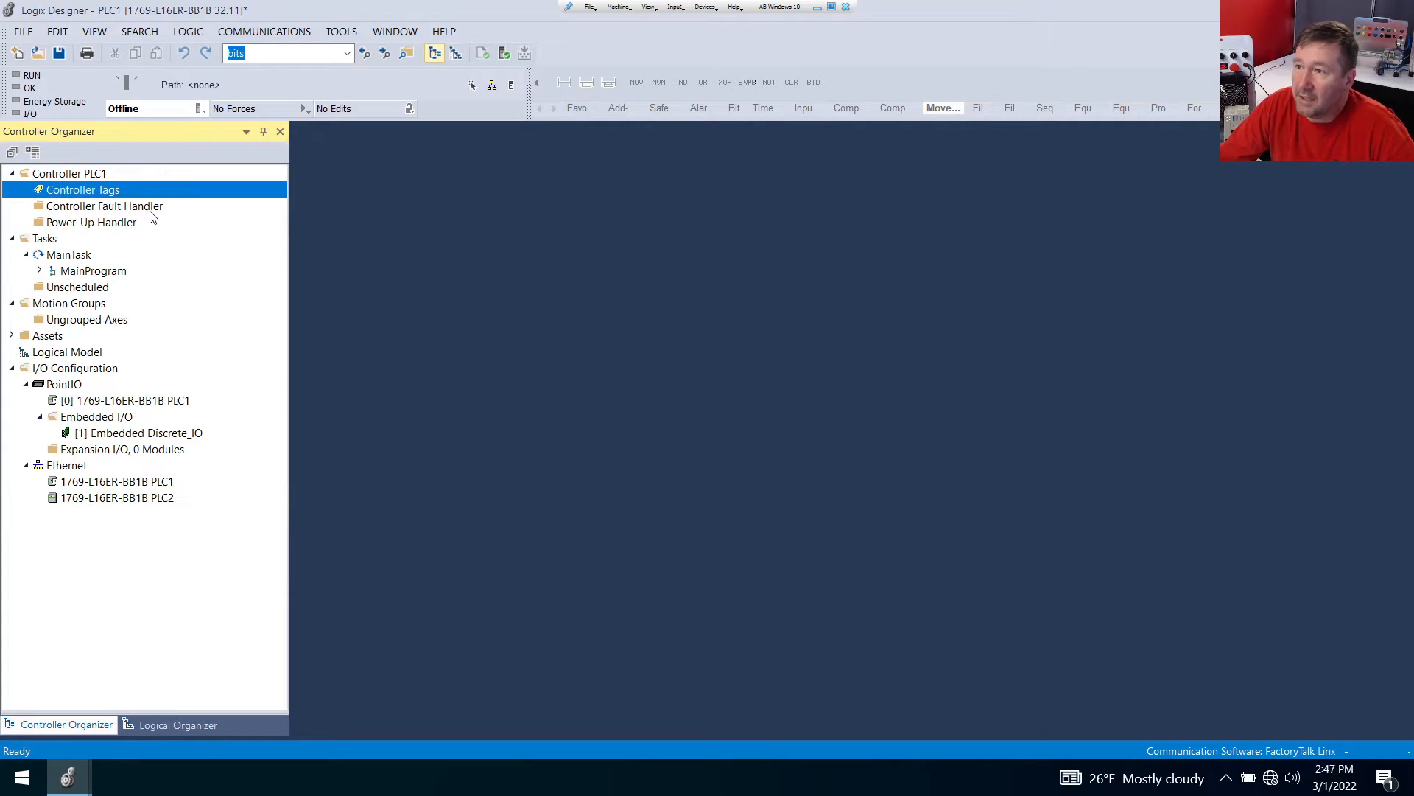
pyautogui.rightClick(149, 192)
pyautogui.click(180, 199)
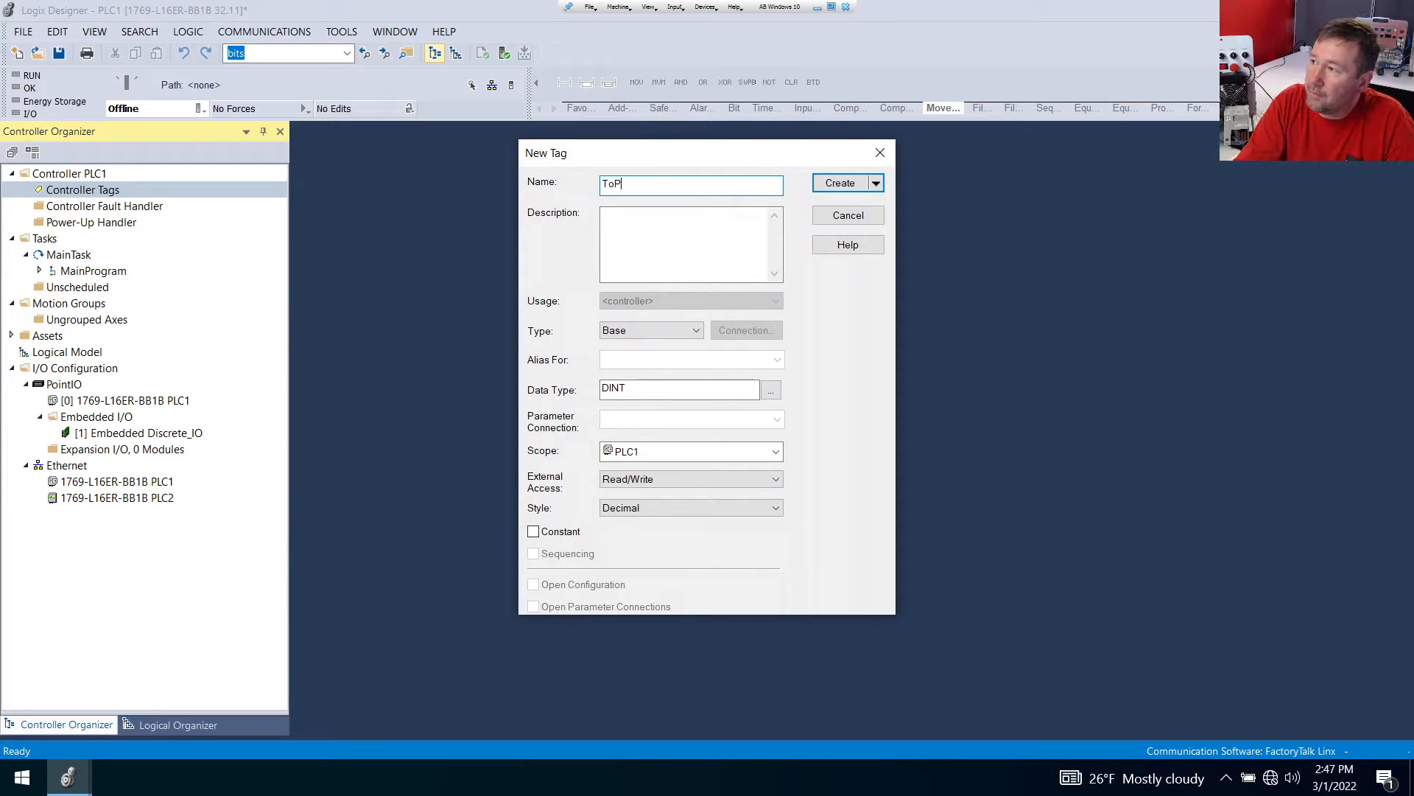
pyautogui.click(623, 335)
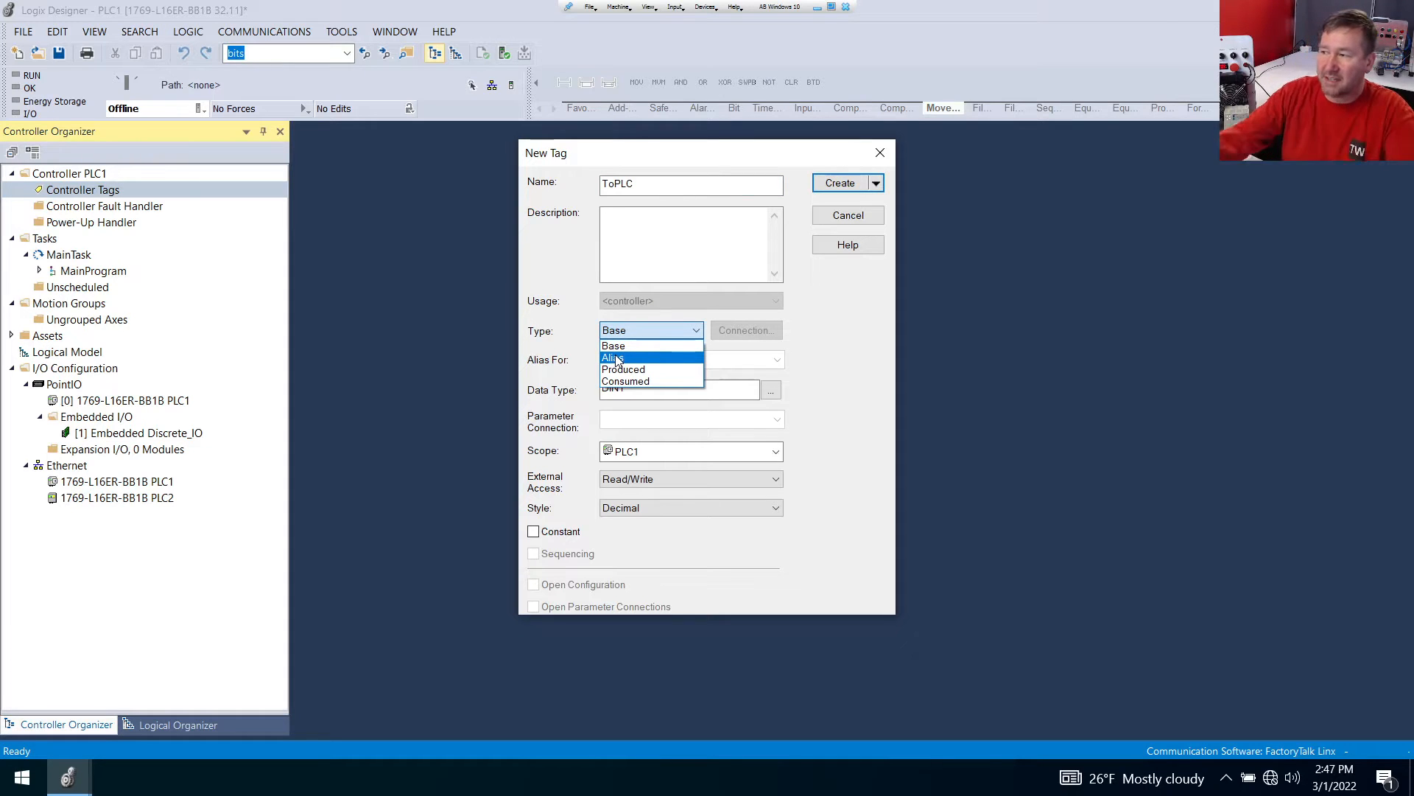
pyautogui.click(662, 372)
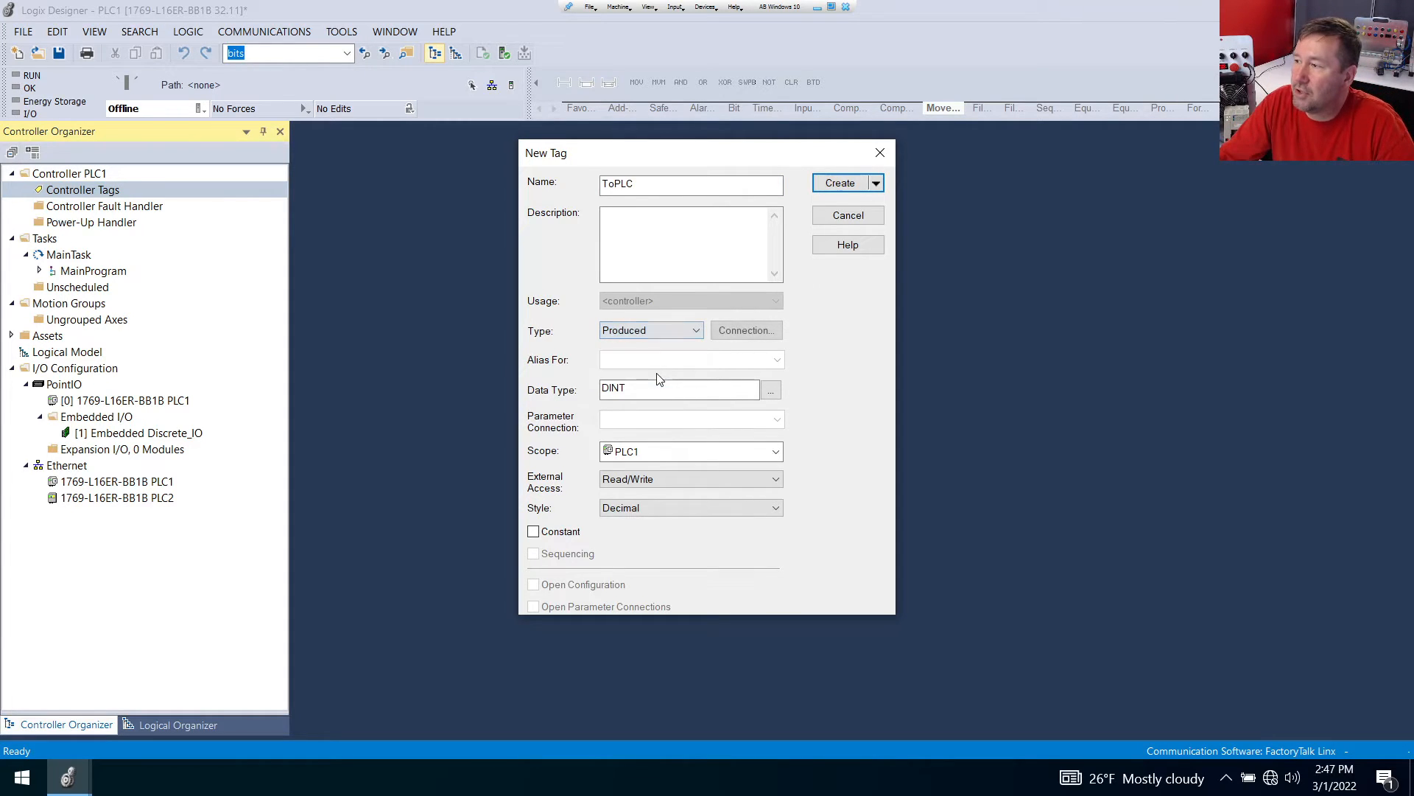
pyautogui.click(744, 331)
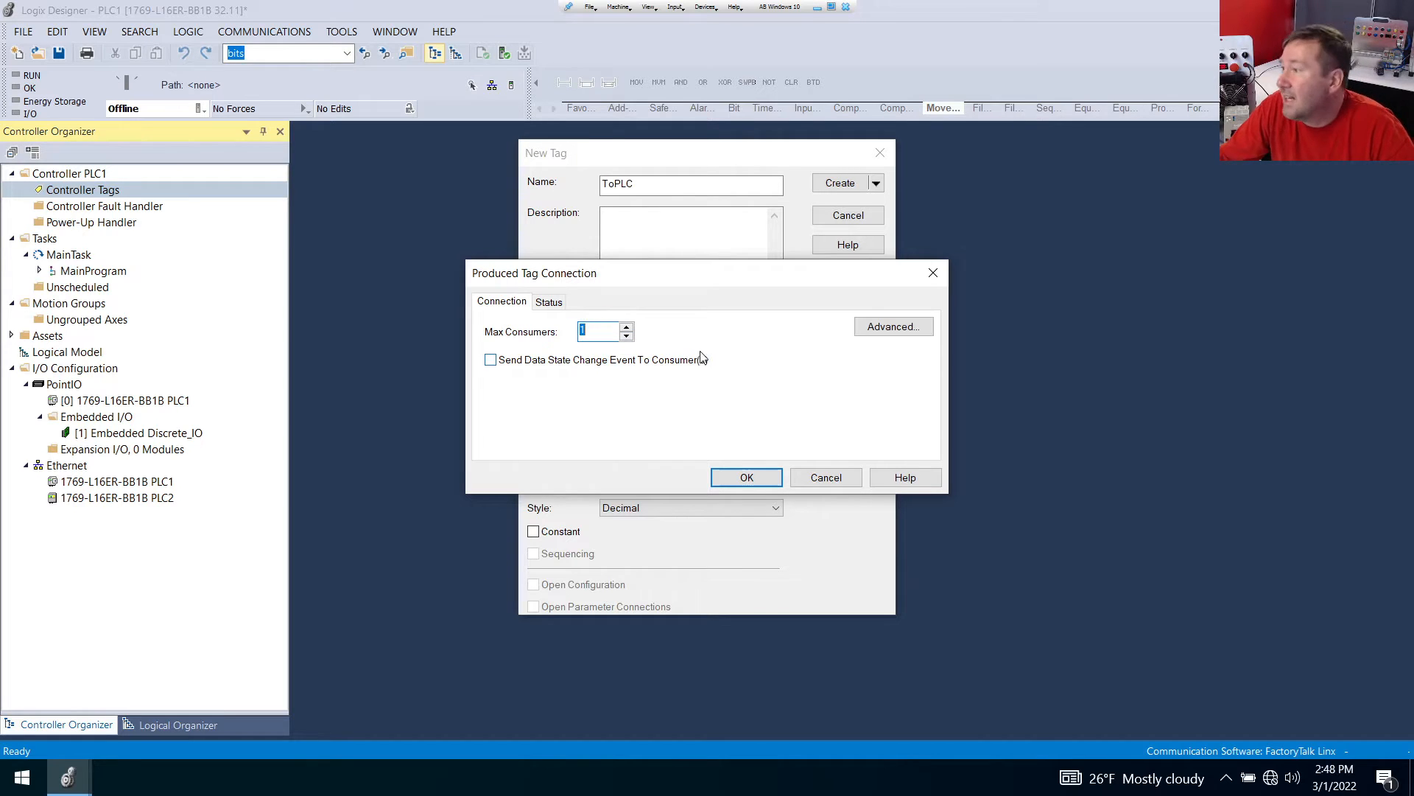
pyautogui.click(748, 479)
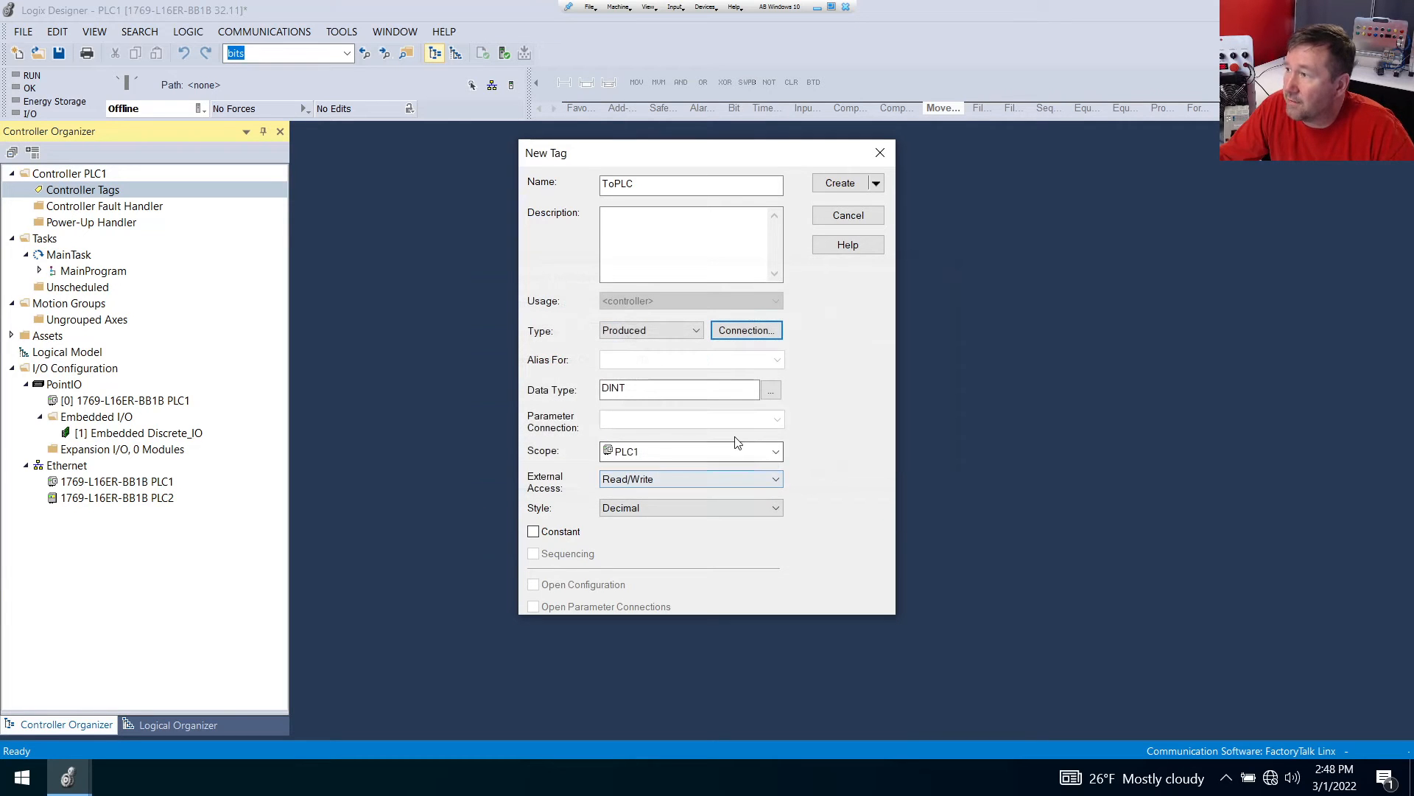
pyautogui.click(843, 183)
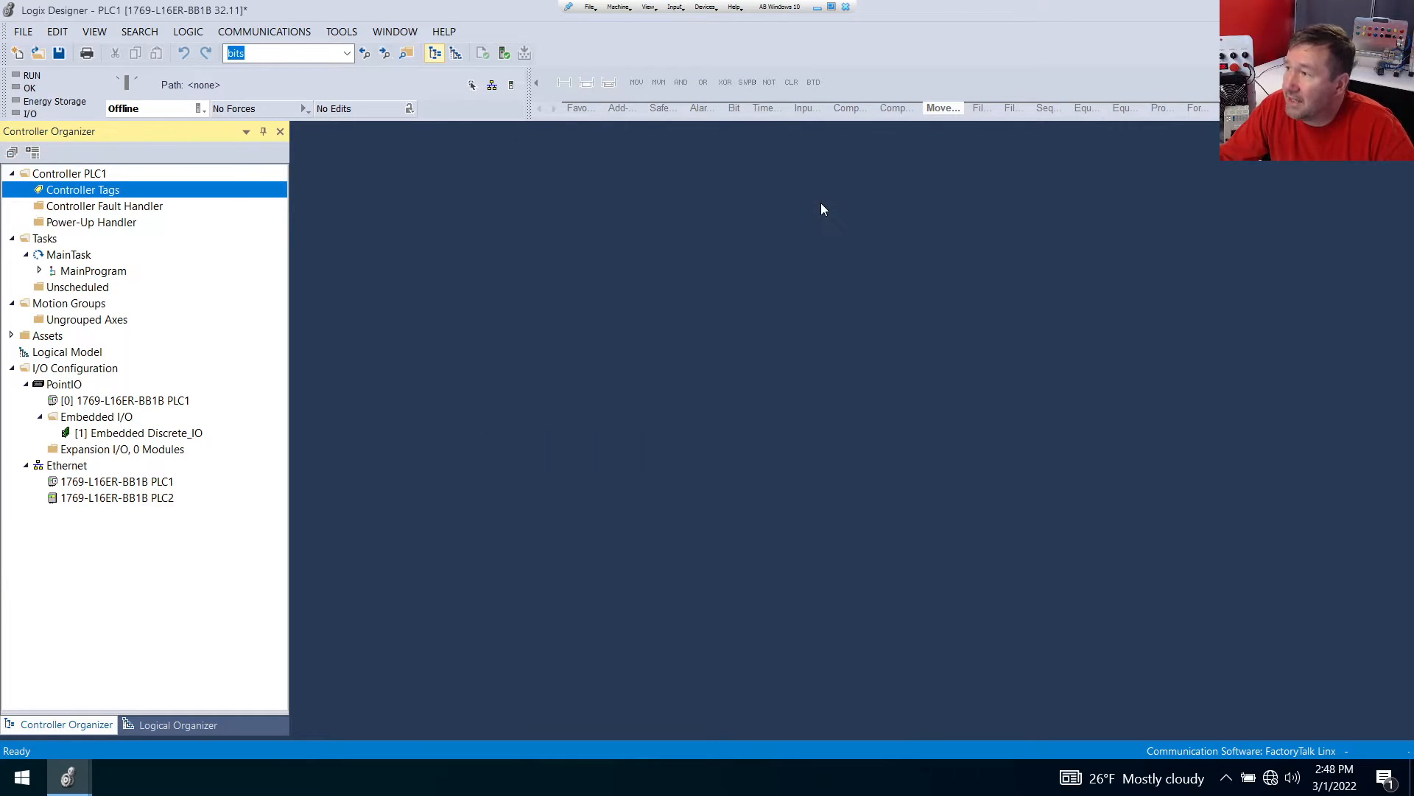
# In the PLC2 project, create a controller tag named ToPLC of type Produced with data type DINT
pyautogui.click(68, 777)
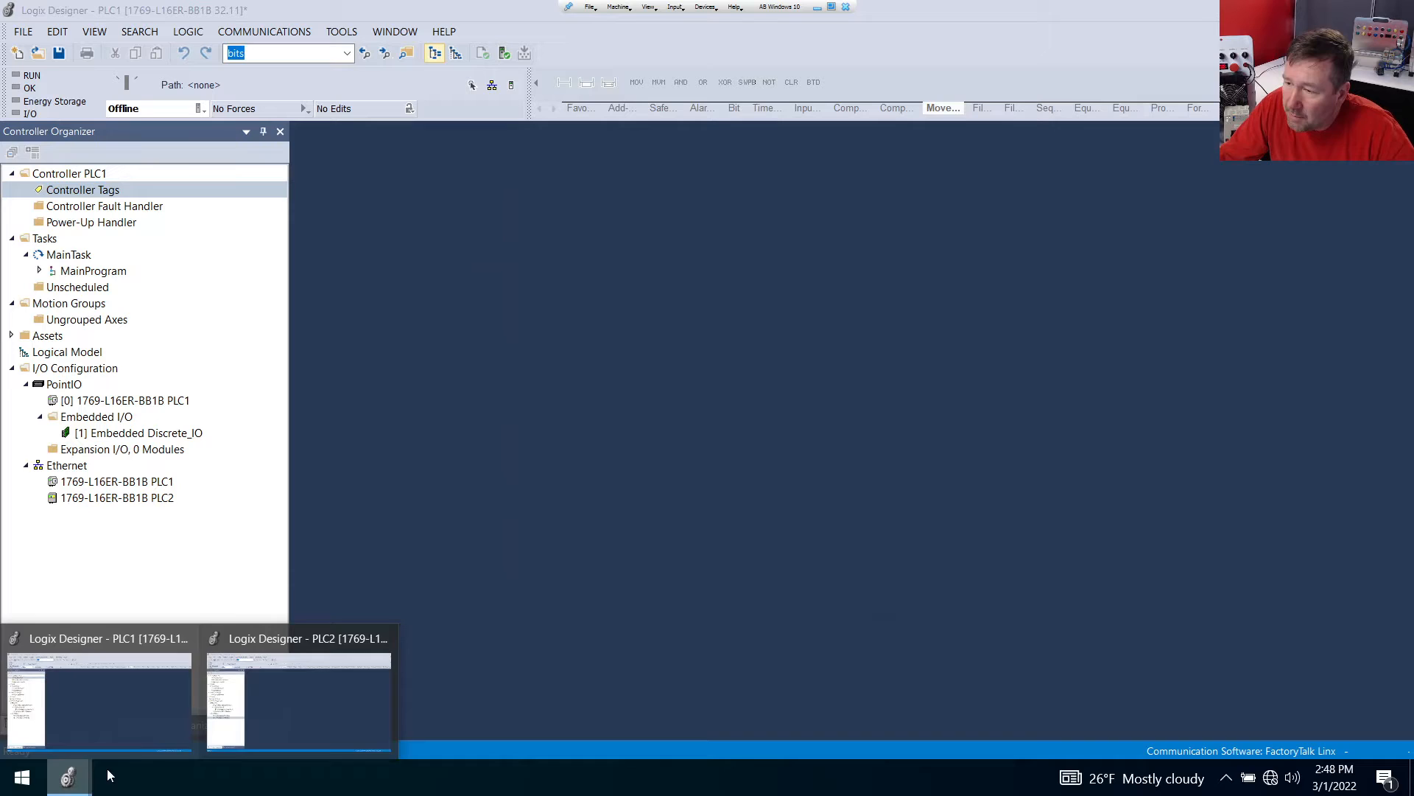
pyautogui.click(298, 711)
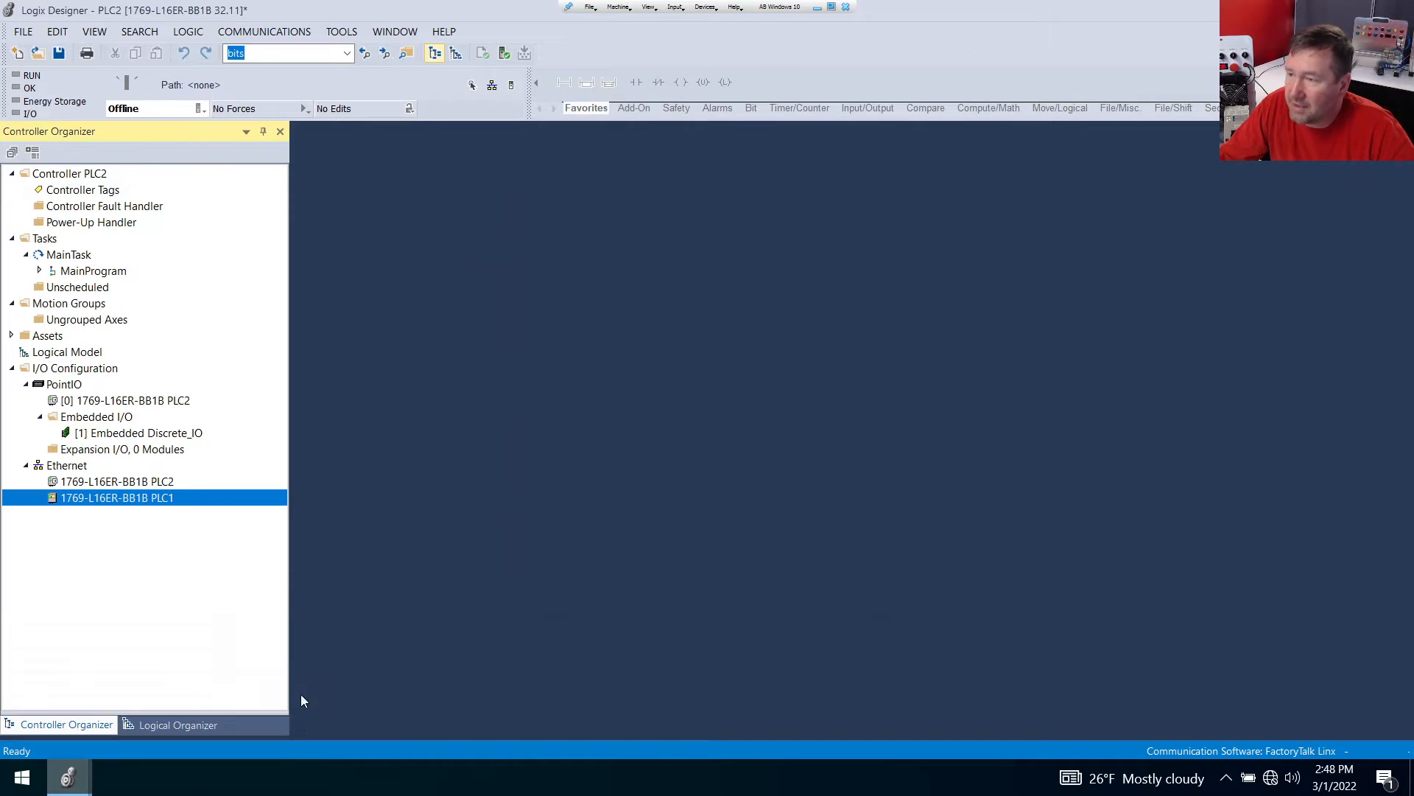
pyautogui.rightClick(89, 191)
pyautogui.click(123, 203)
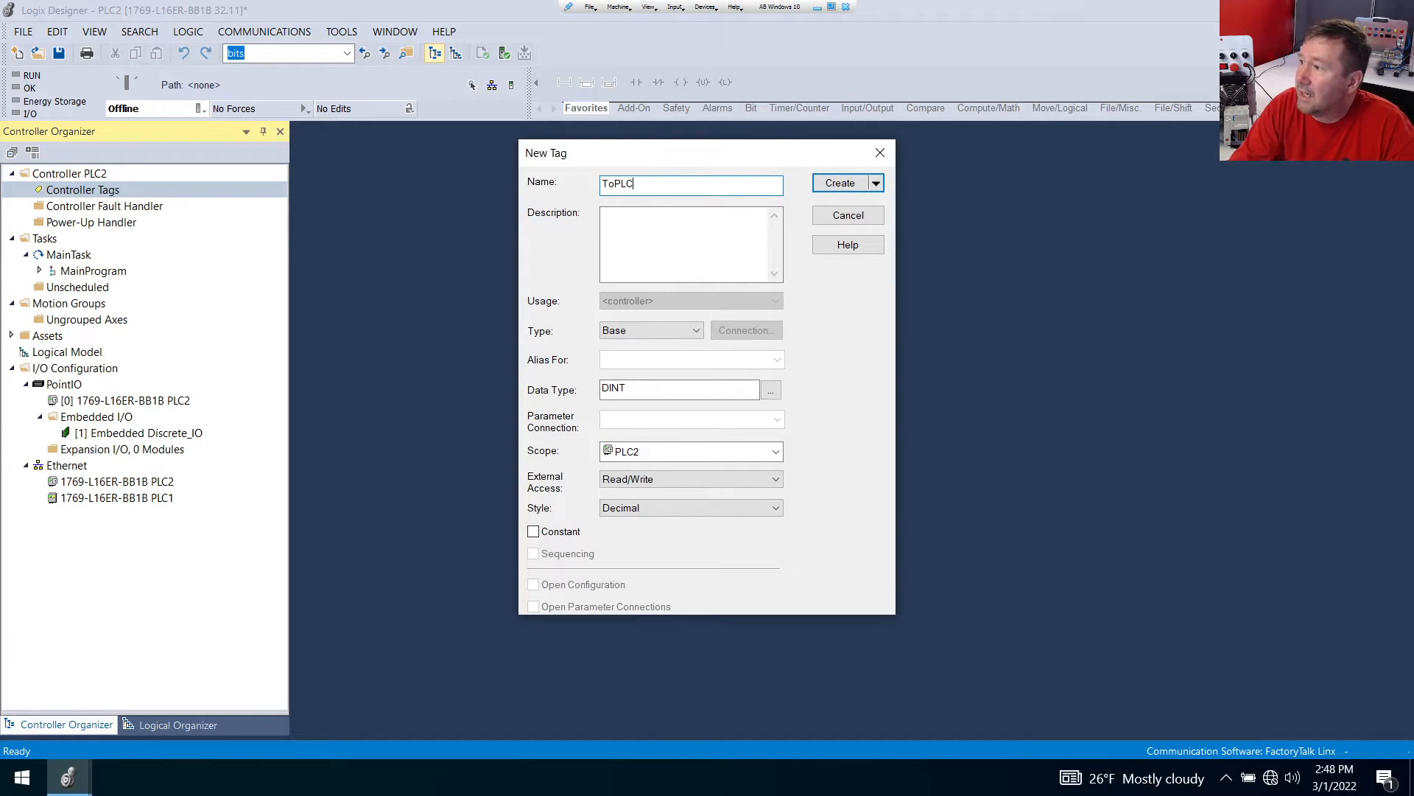
pyautogui.click(615, 330)
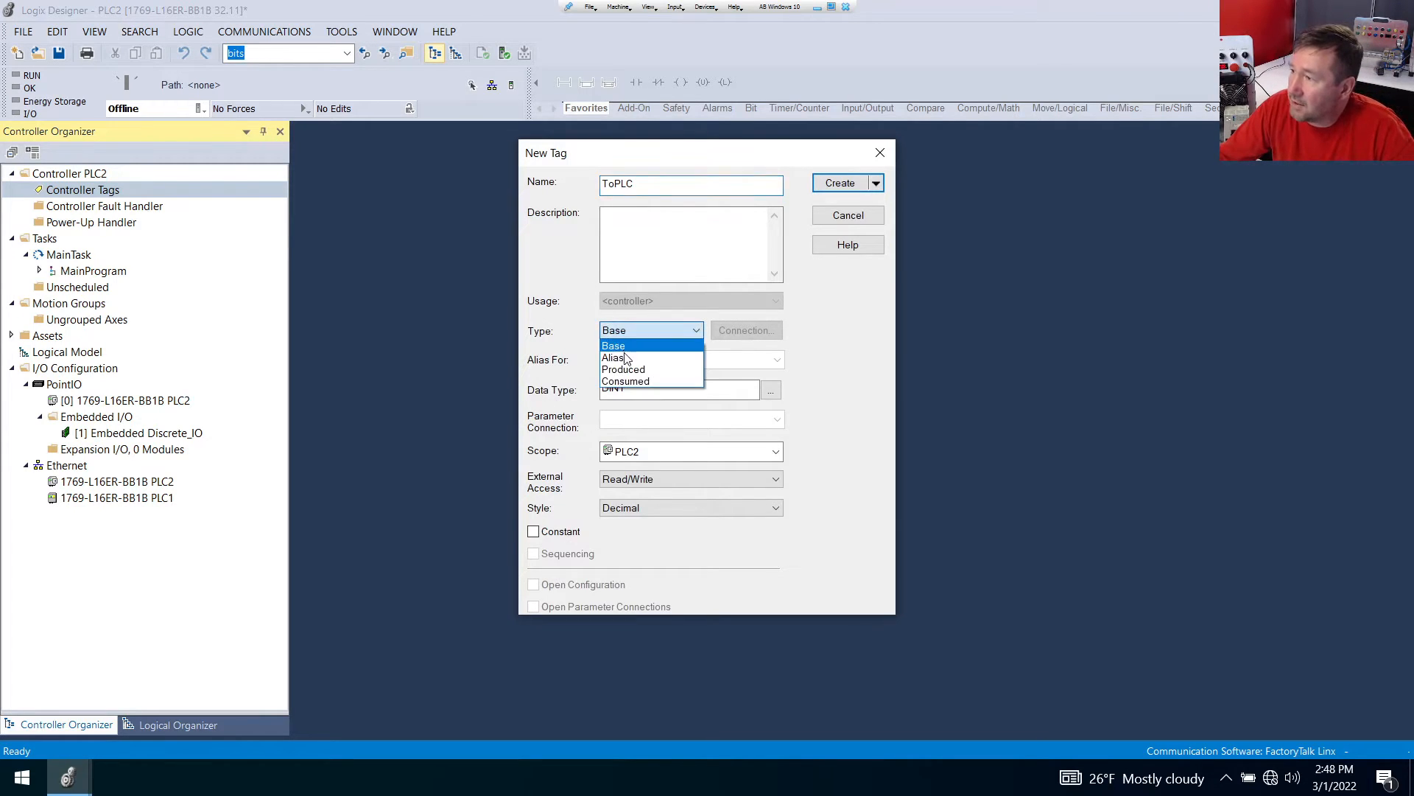
pyautogui.click(623, 369)
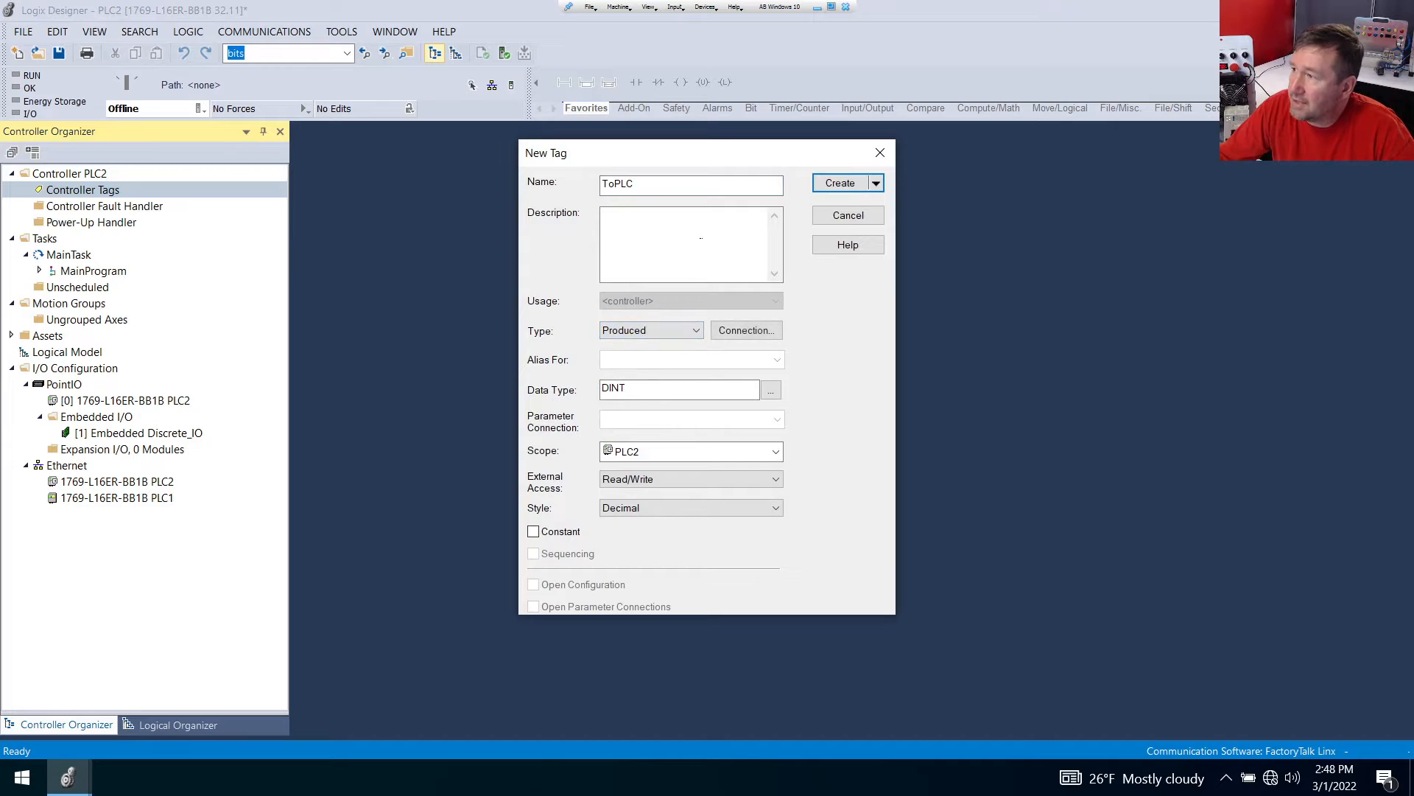
pyautogui.click(840, 184)
# In the PLC1 project, start a new controller tag named FromPLC and set its type to Consumed
pyautogui.click(68, 777)
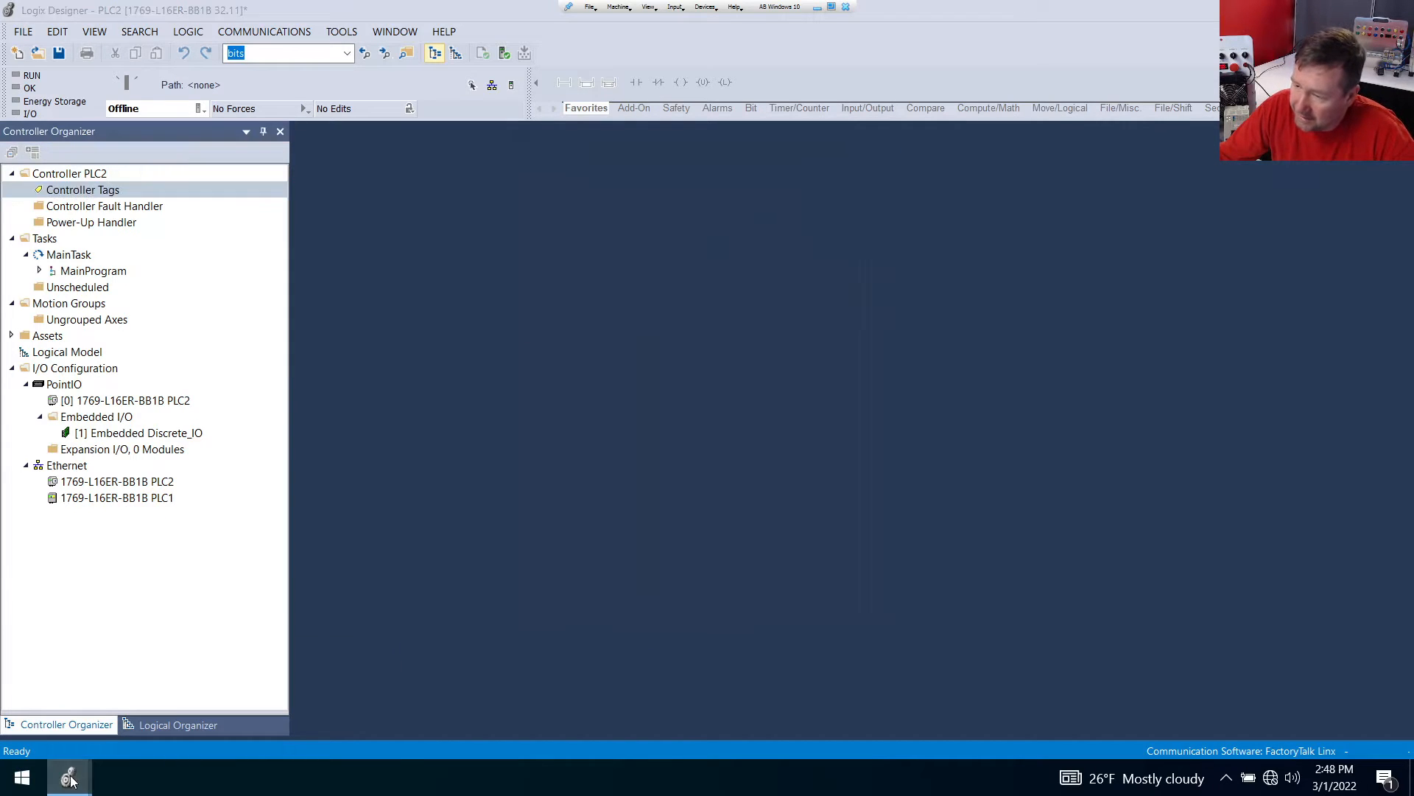
pyautogui.click(65, 696)
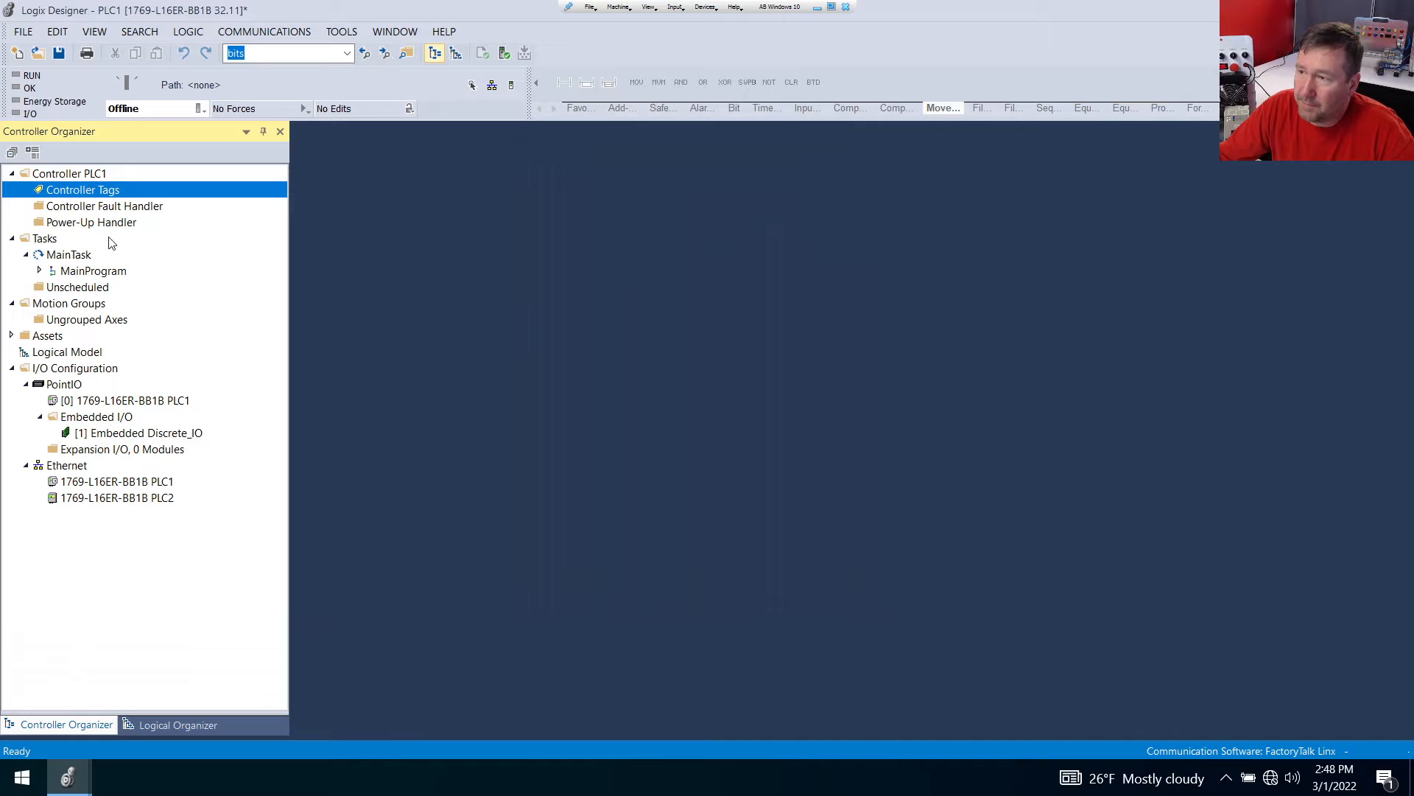
pyautogui.rightClick(101, 191)
pyautogui.click(133, 198)
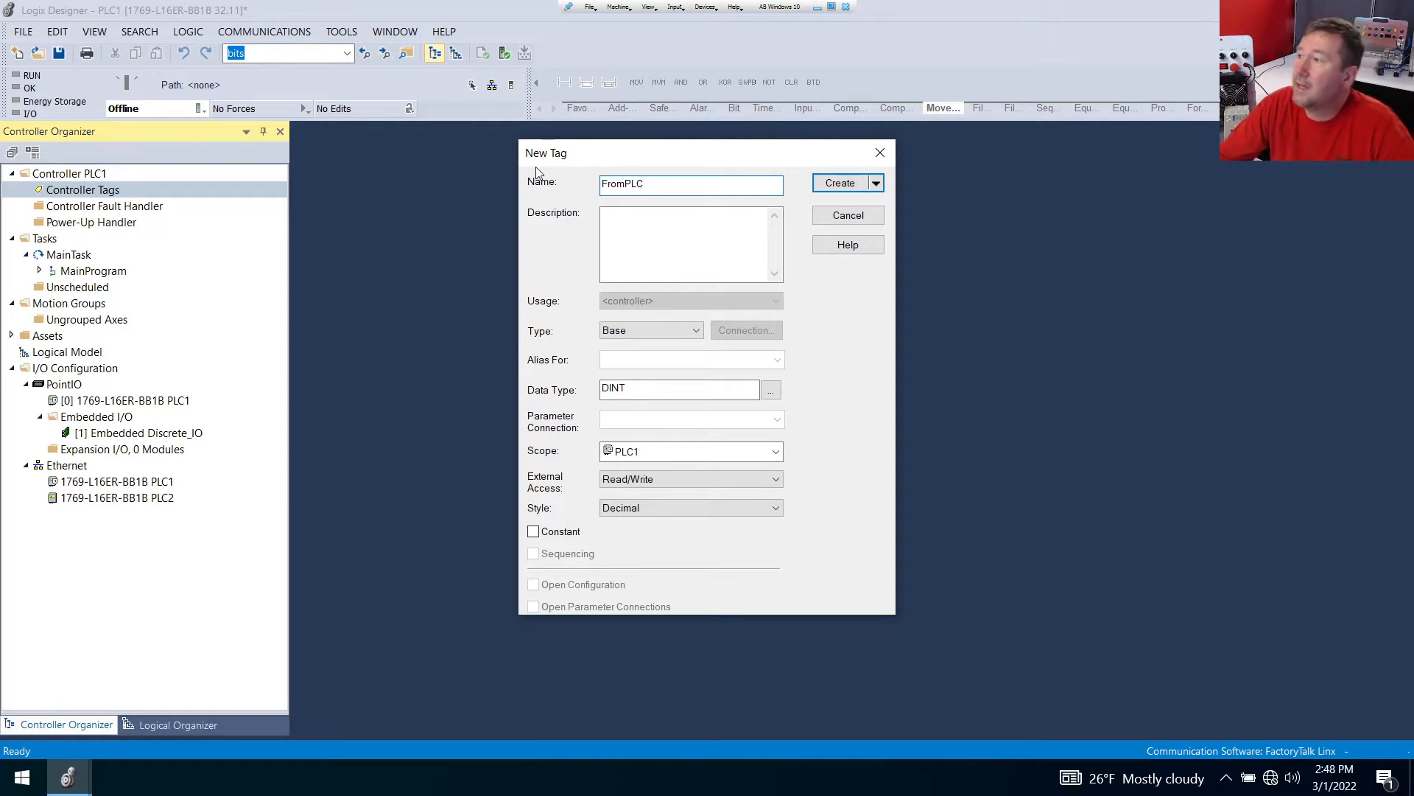
pyautogui.click(618, 333)
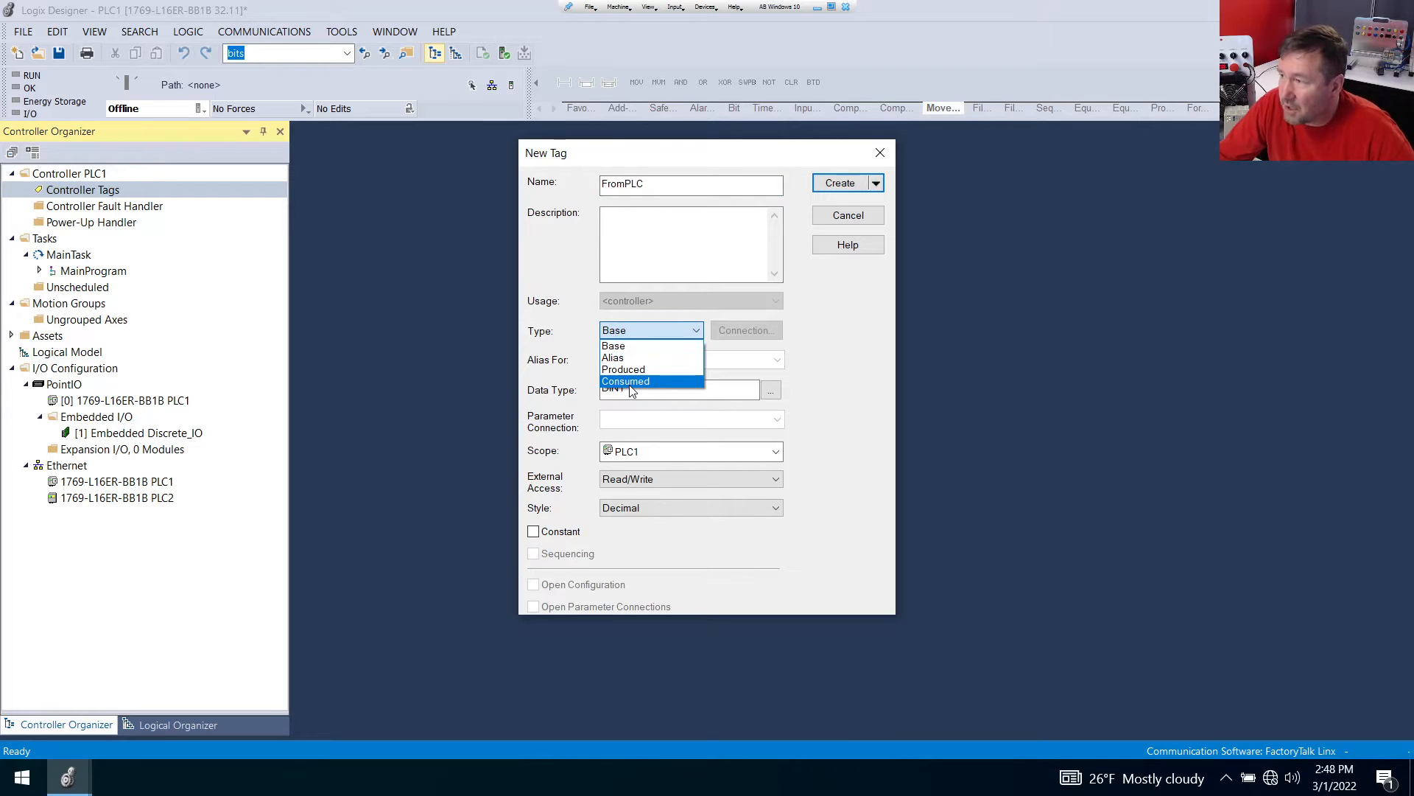
pyautogui.click(631, 383)
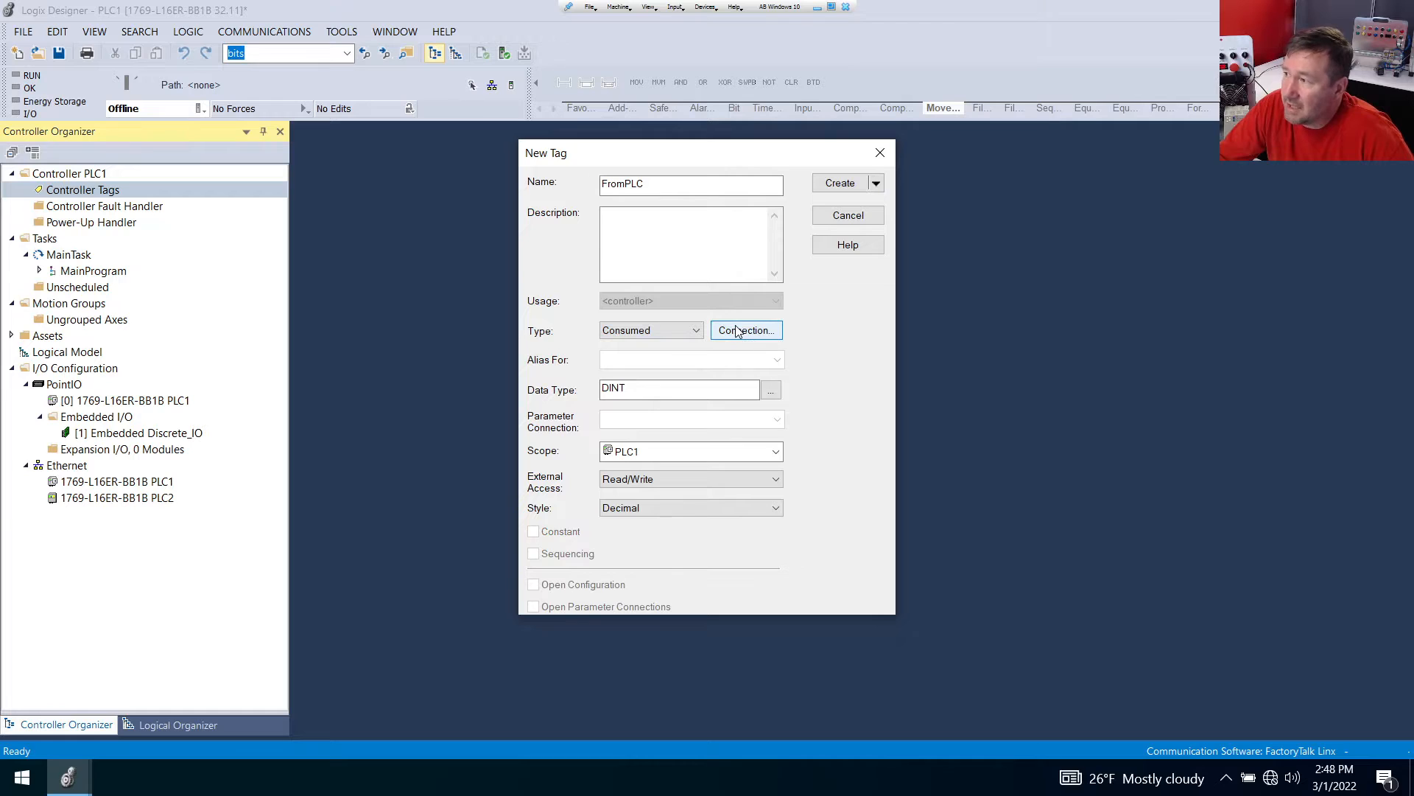
# Set the FromPLC tag's connection to producer PLC2 with remote data ToPLC, and create the tag
pyautogui.click(733, 334)
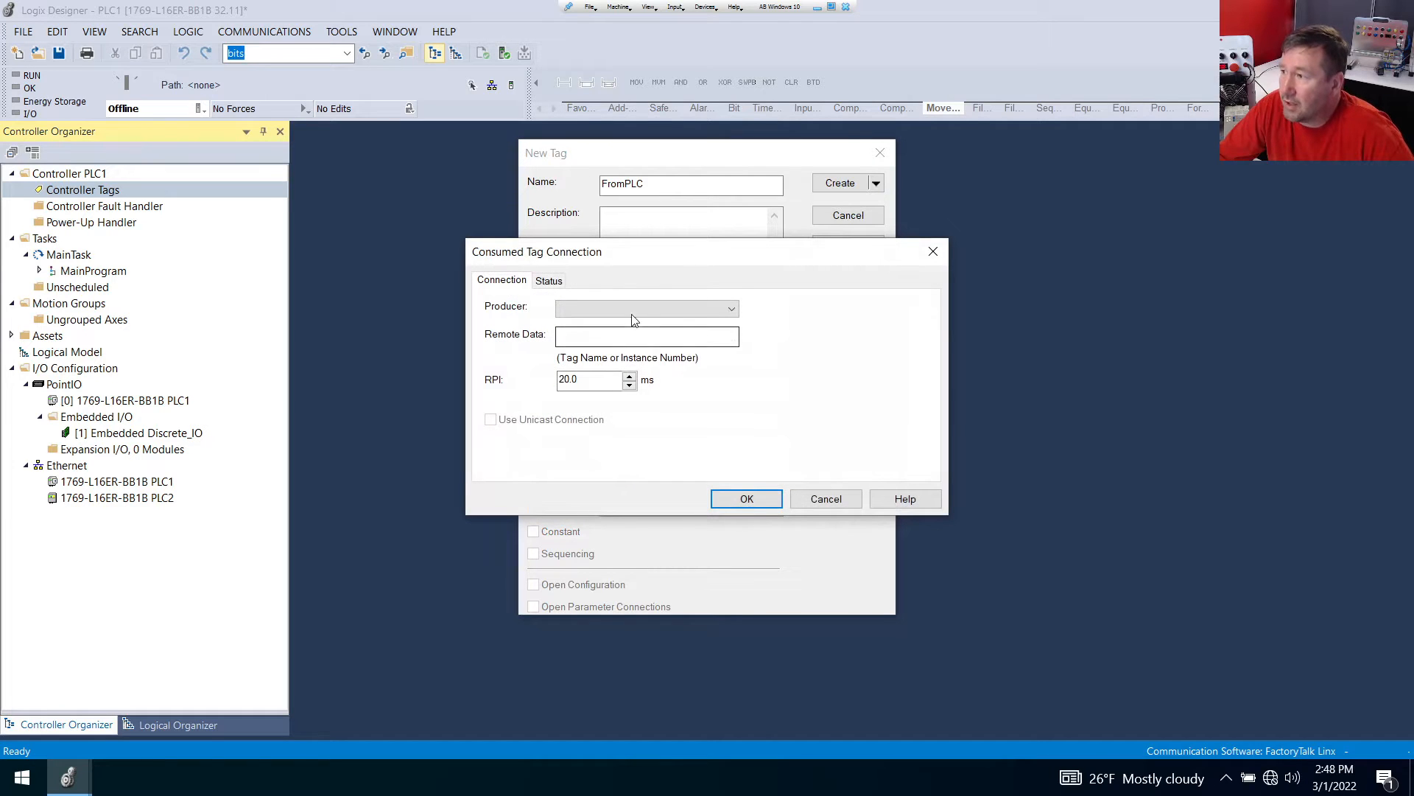
pyautogui.click(583, 309)
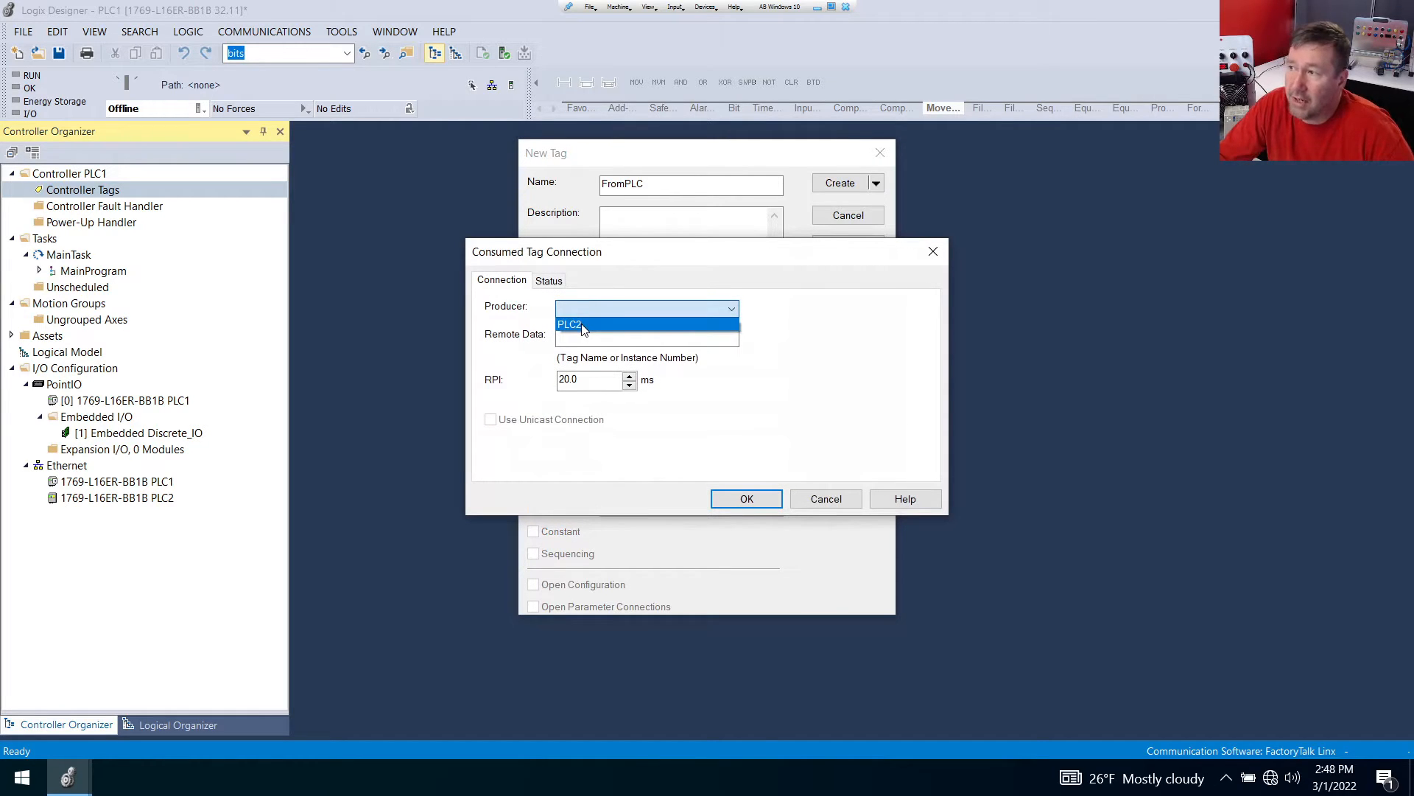
pyautogui.click(583, 327)
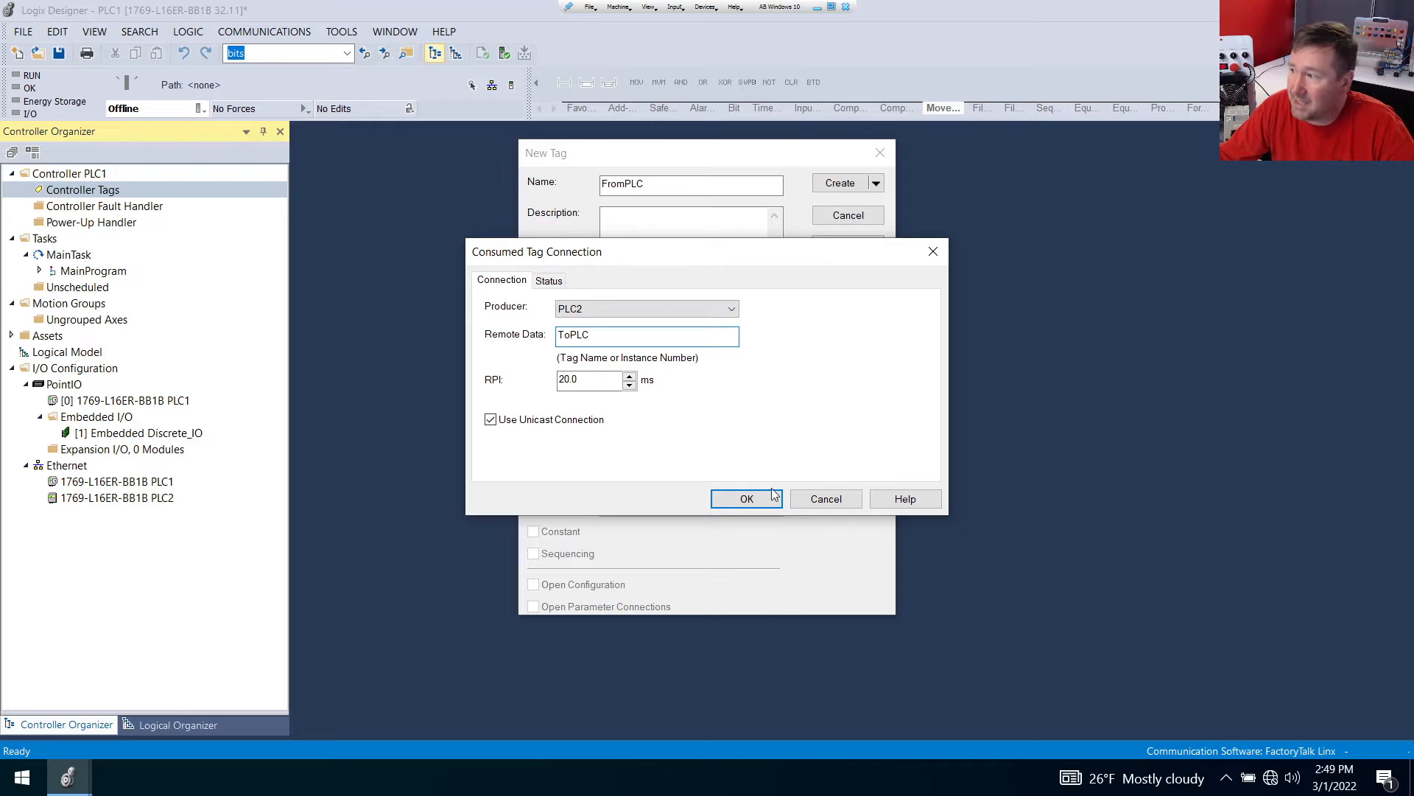
pyautogui.click(746, 500)
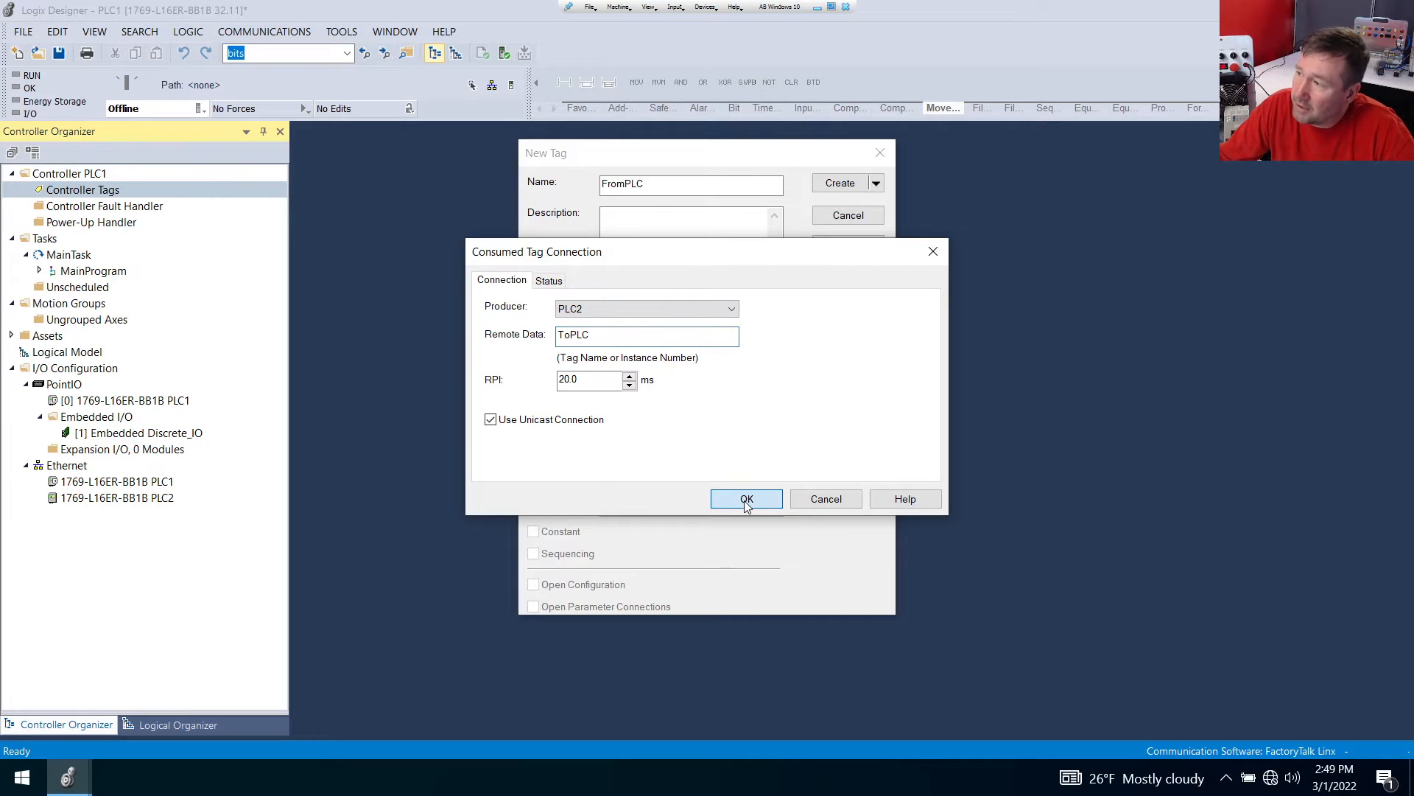
pyautogui.click(842, 184)
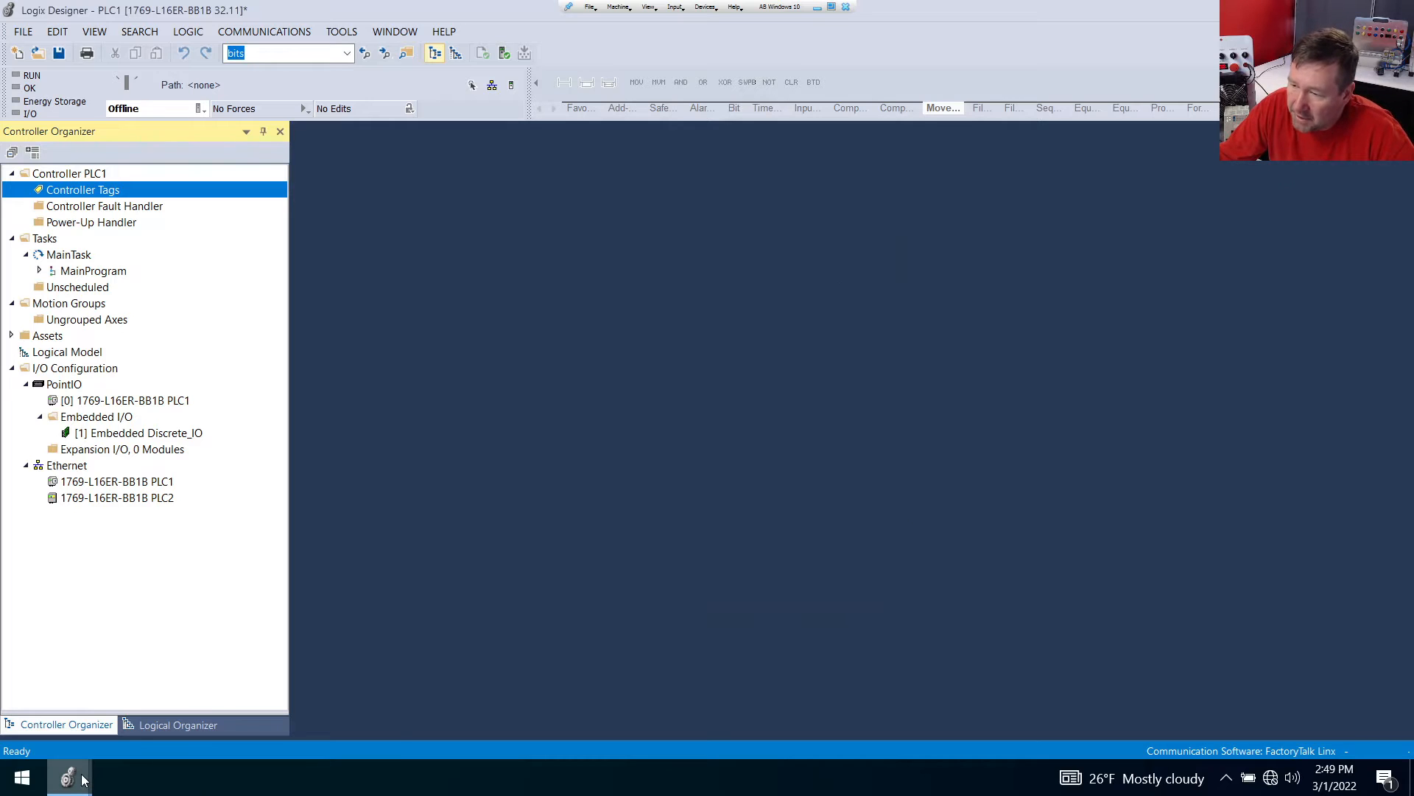
# In the PLC2 project, start a new controller tag named FromPLC and set its type to Consumed
pyautogui.moveTo(68, 777)
pyautogui.click(306, 679)
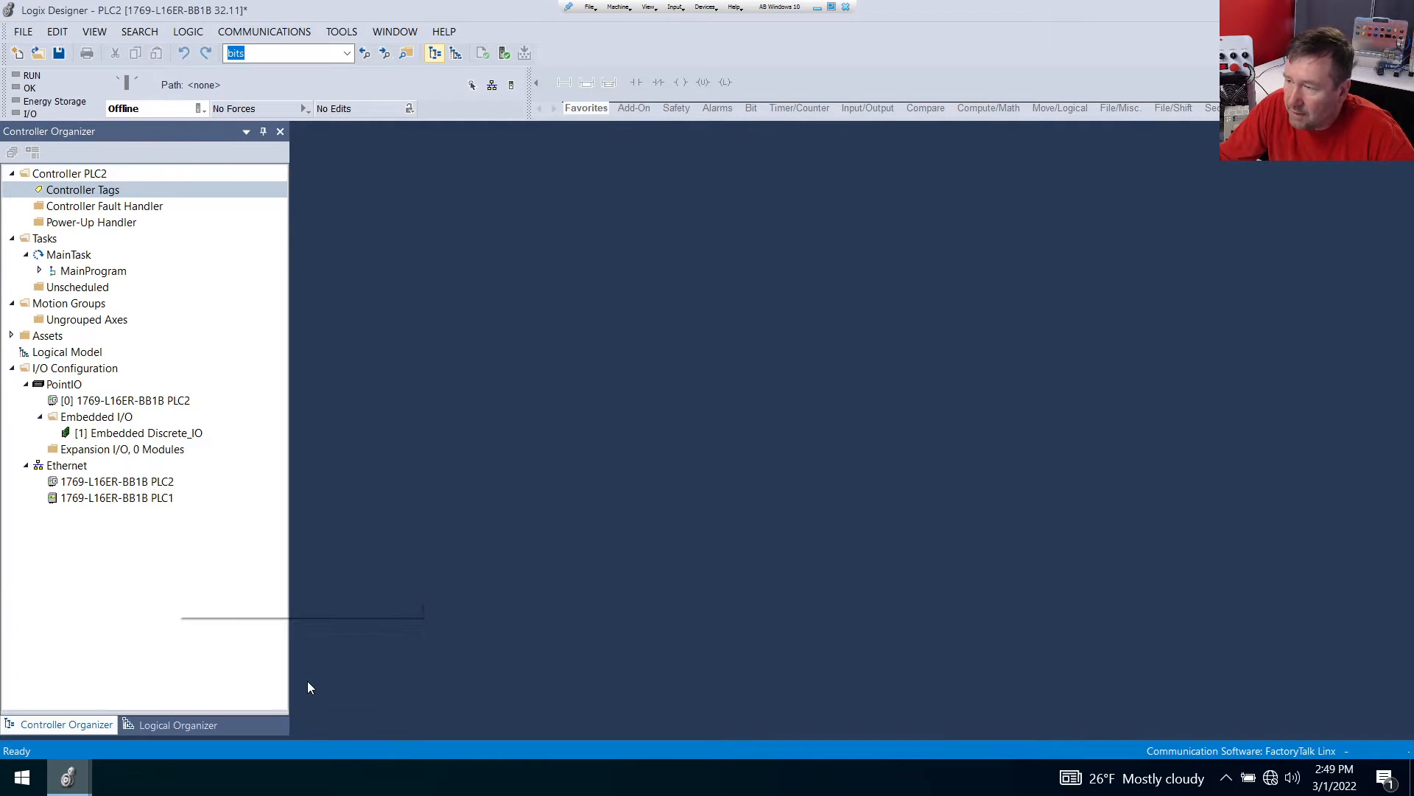
pyautogui.rightClick(92, 191)
pyautogui.click(298, 231)
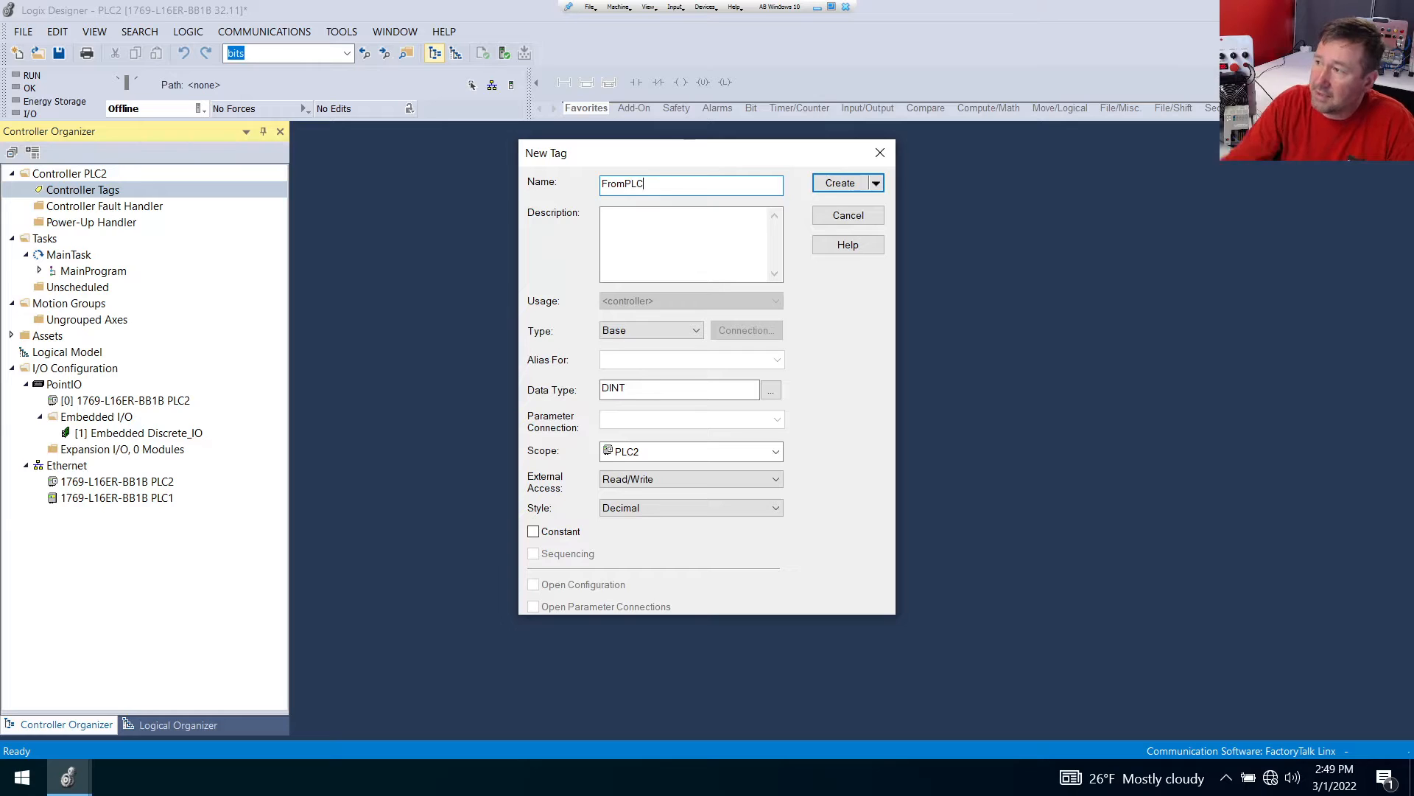
pyautogui.click(687, 331)
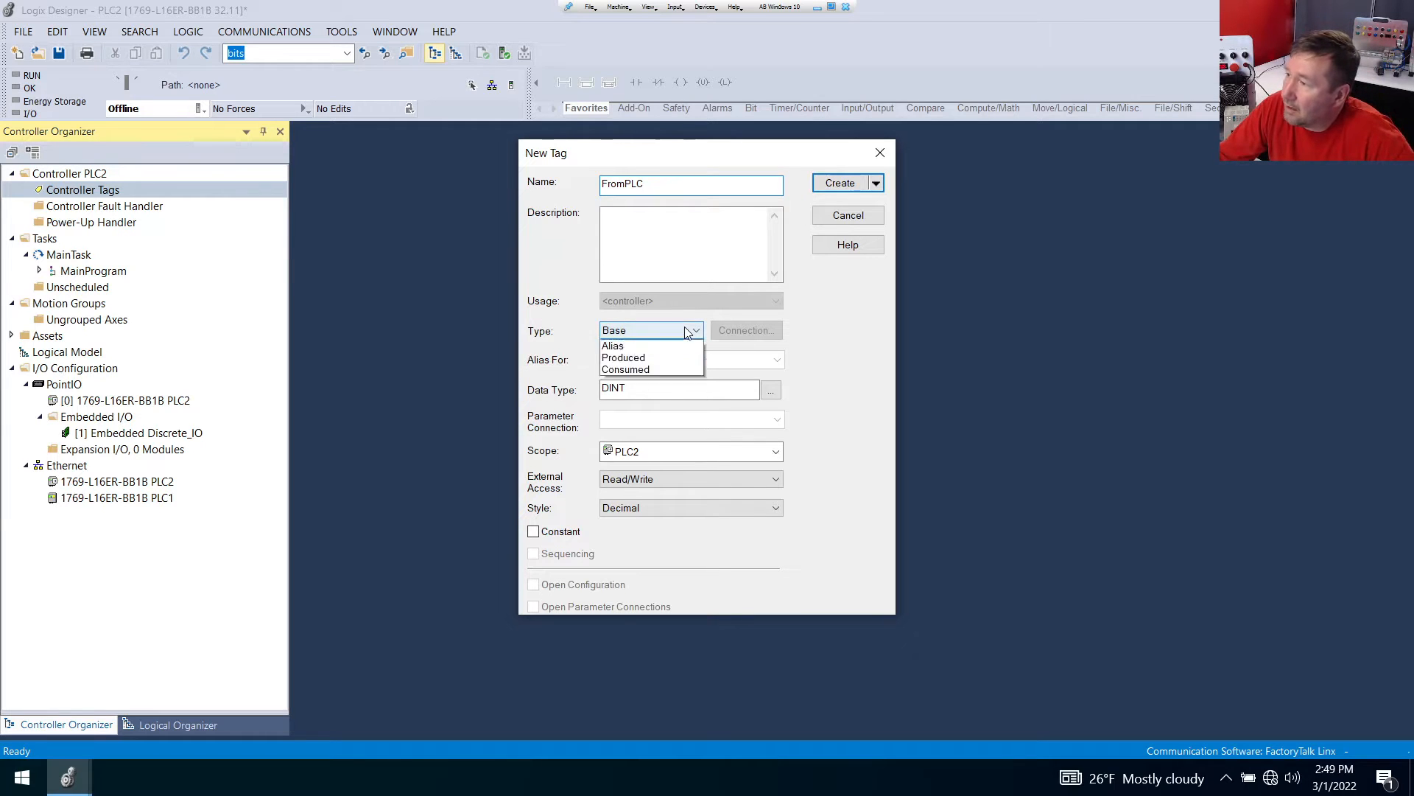
pyautogui.click(625, 369)
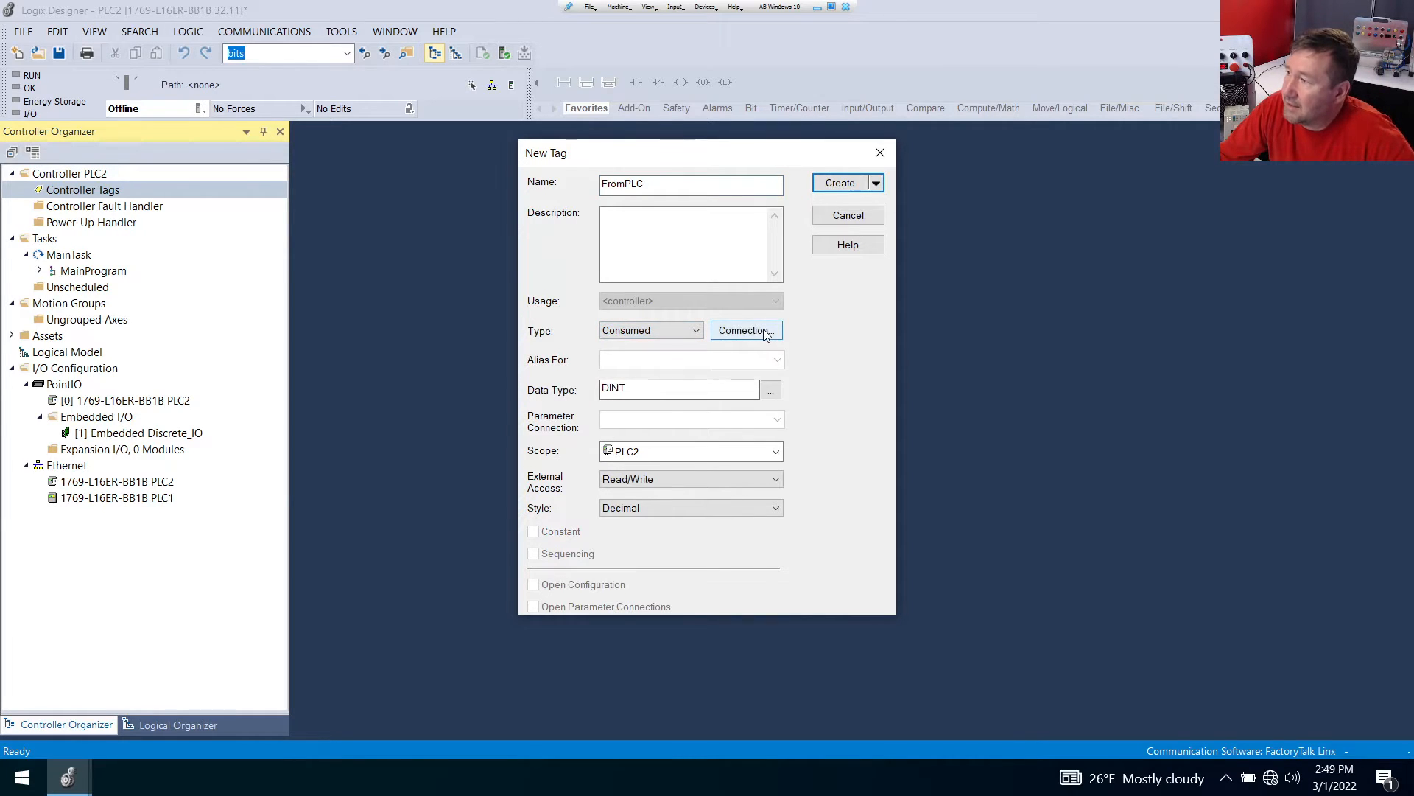
# Set the FromPLC tag's connection to producer PLC1 with remote data ToPLC, and create the tag
pyautogui.click(766, 334)
pyautogui.click(572, 305)
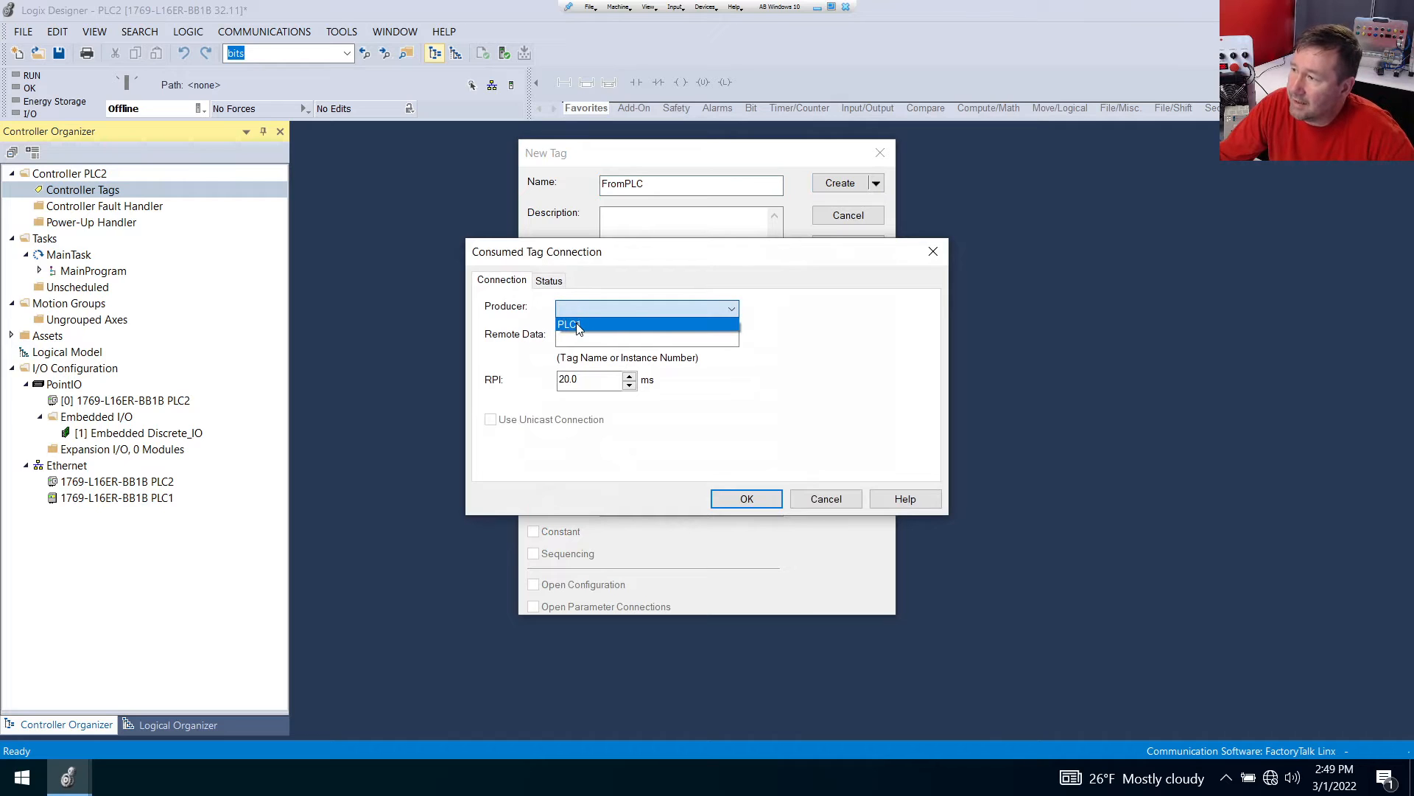
pyautogui.click(593, 335)
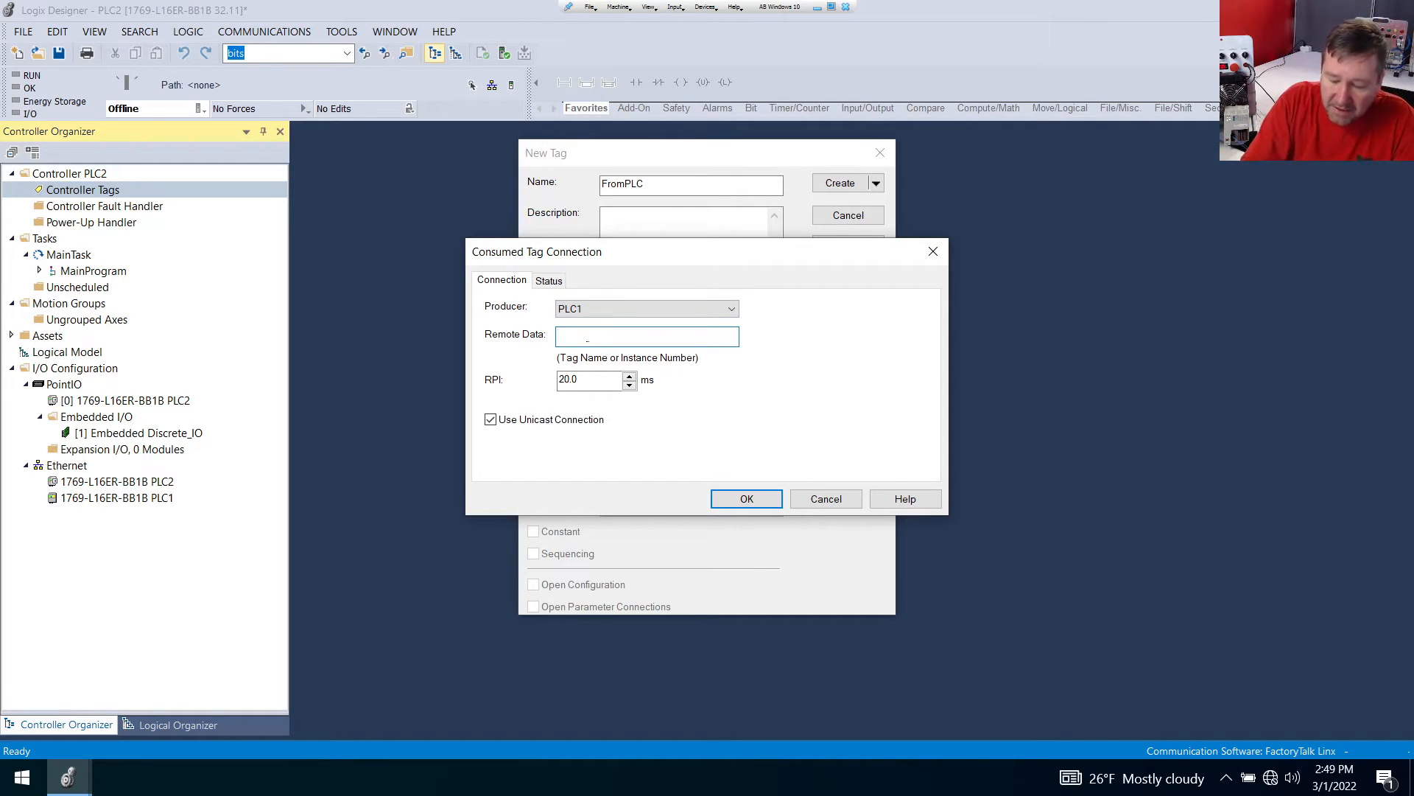
pyautogui.write('ToPLC')
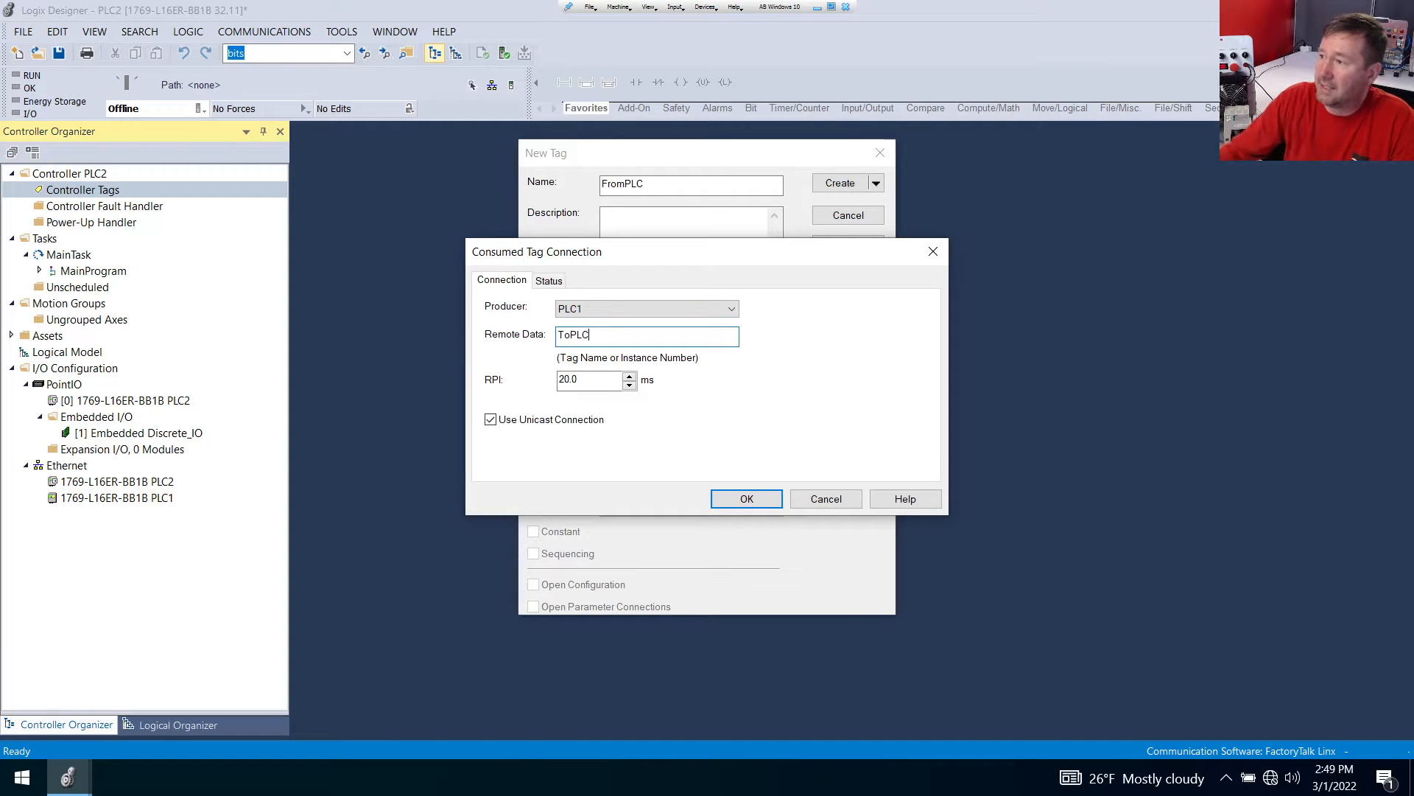
pyautogui.click(761, 504)
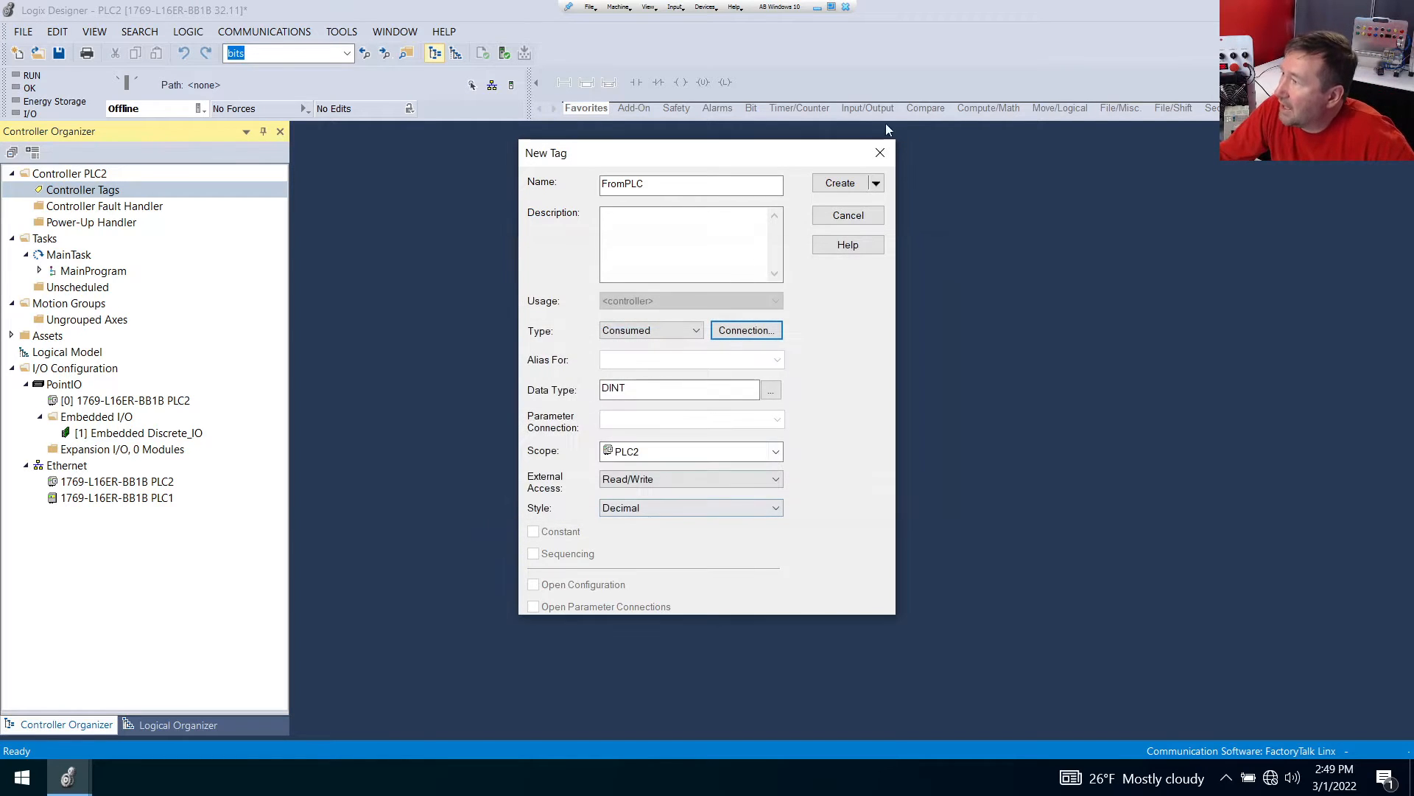
pyautogui.click(840, 183)
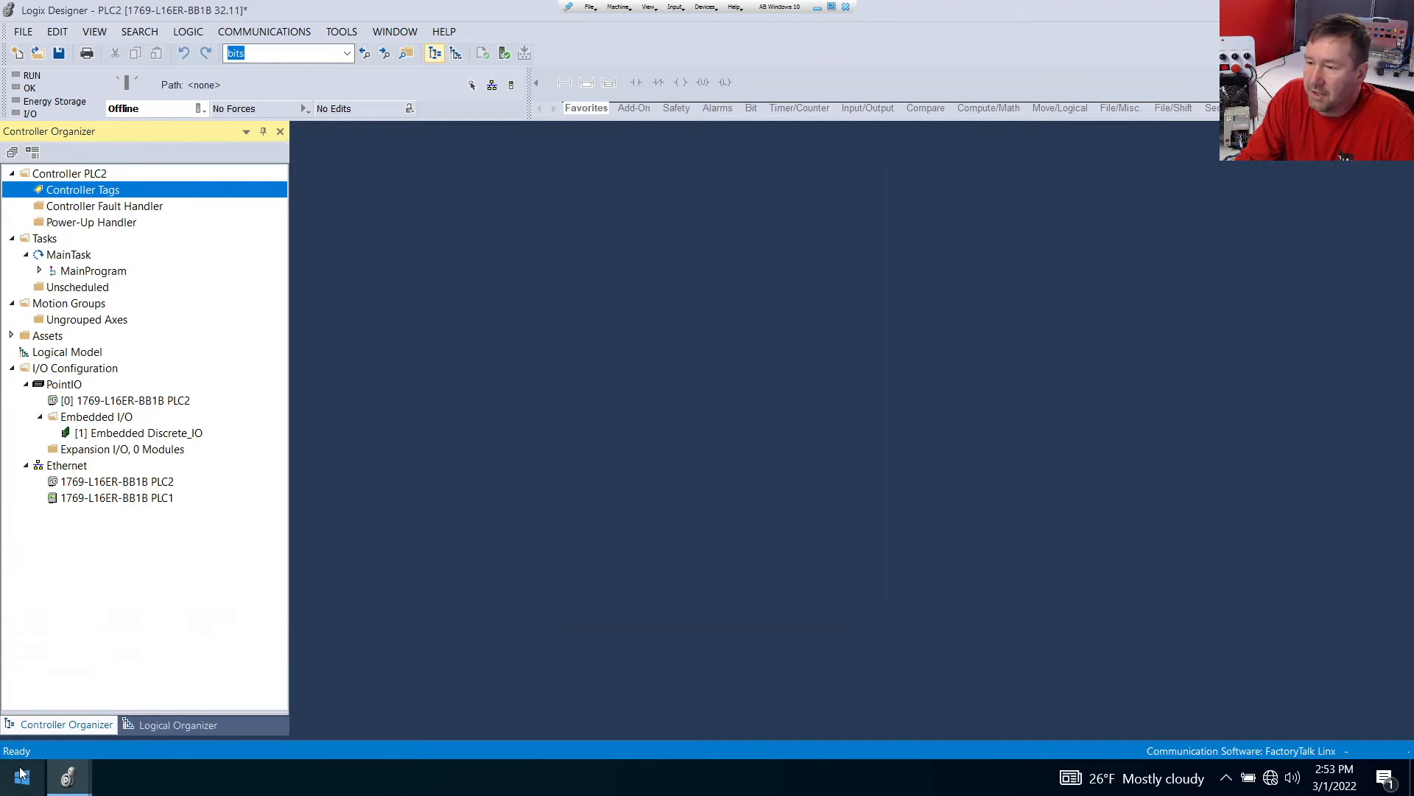
# Switch to the PLC1 project and open the MainRoutine of MainProgram for editing
pyautogui.moveTo(68, 777)
pyautogui.click(89, 731)
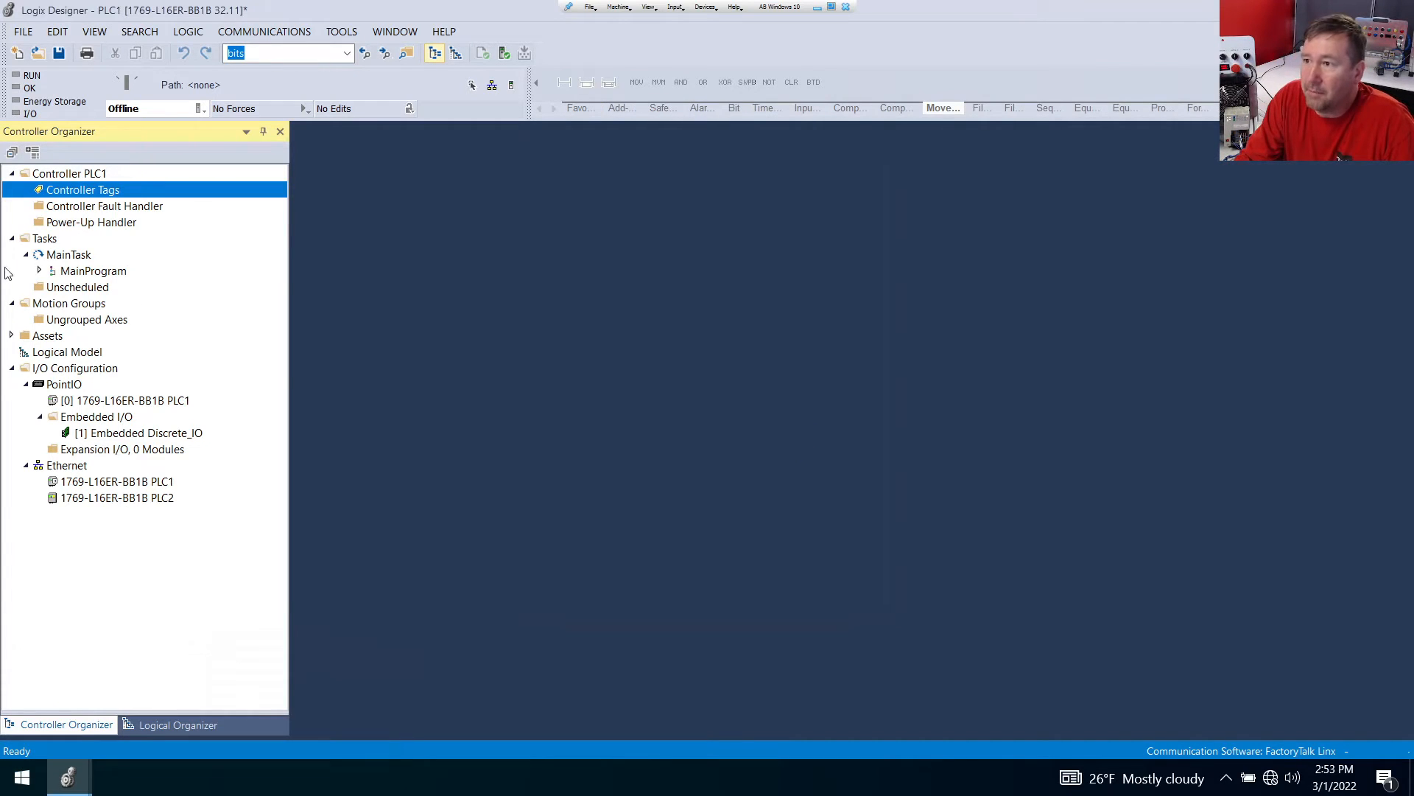
pyautogui.click(39, 271)
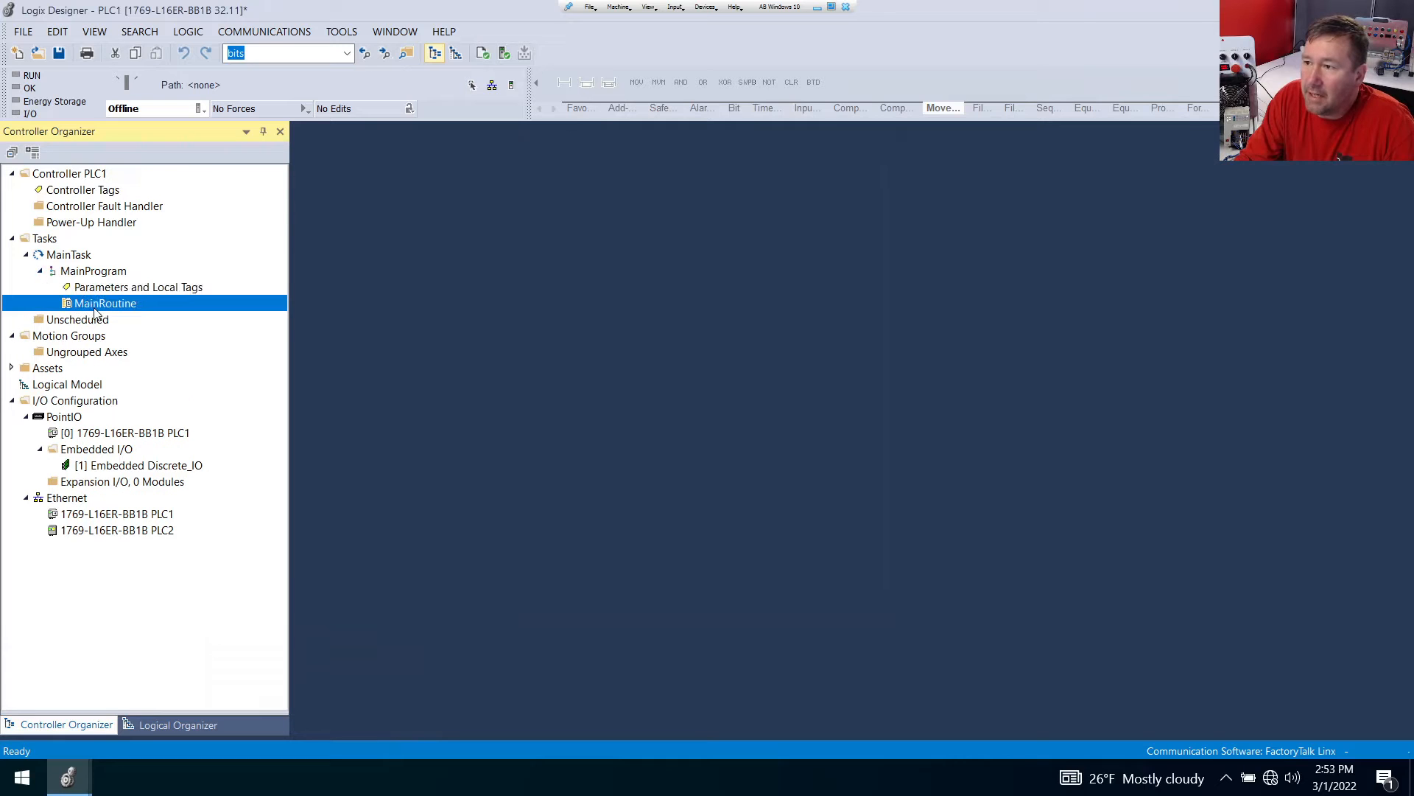
pyautogui.doubleClick(101, 303)
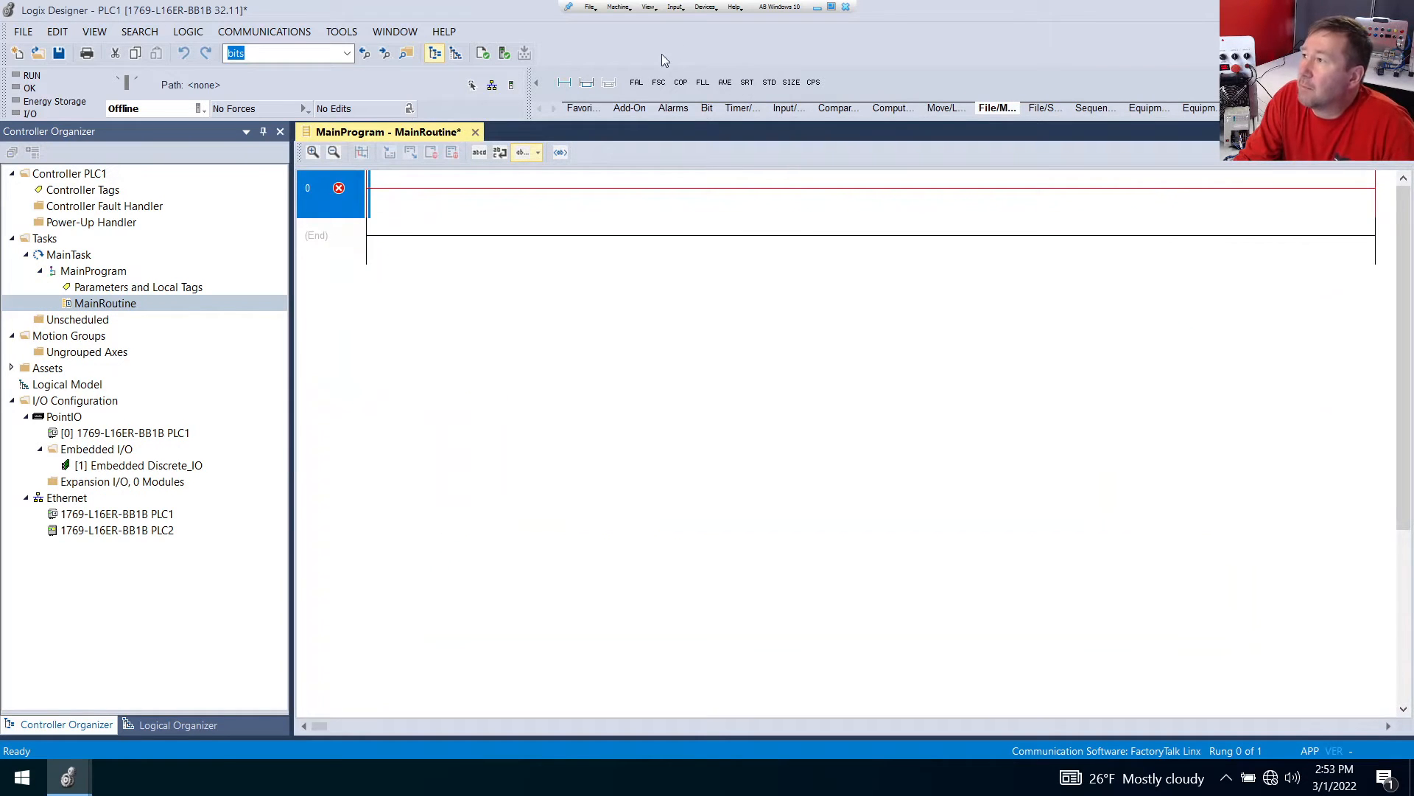
# Place a normally open contact and an output coil on rung 0, and assign FromPLC.0 to the contact
pyautogui.click(582, 108)
pyautogui.moveTo(636, 82); pyautogui.dragTo(383, 193)
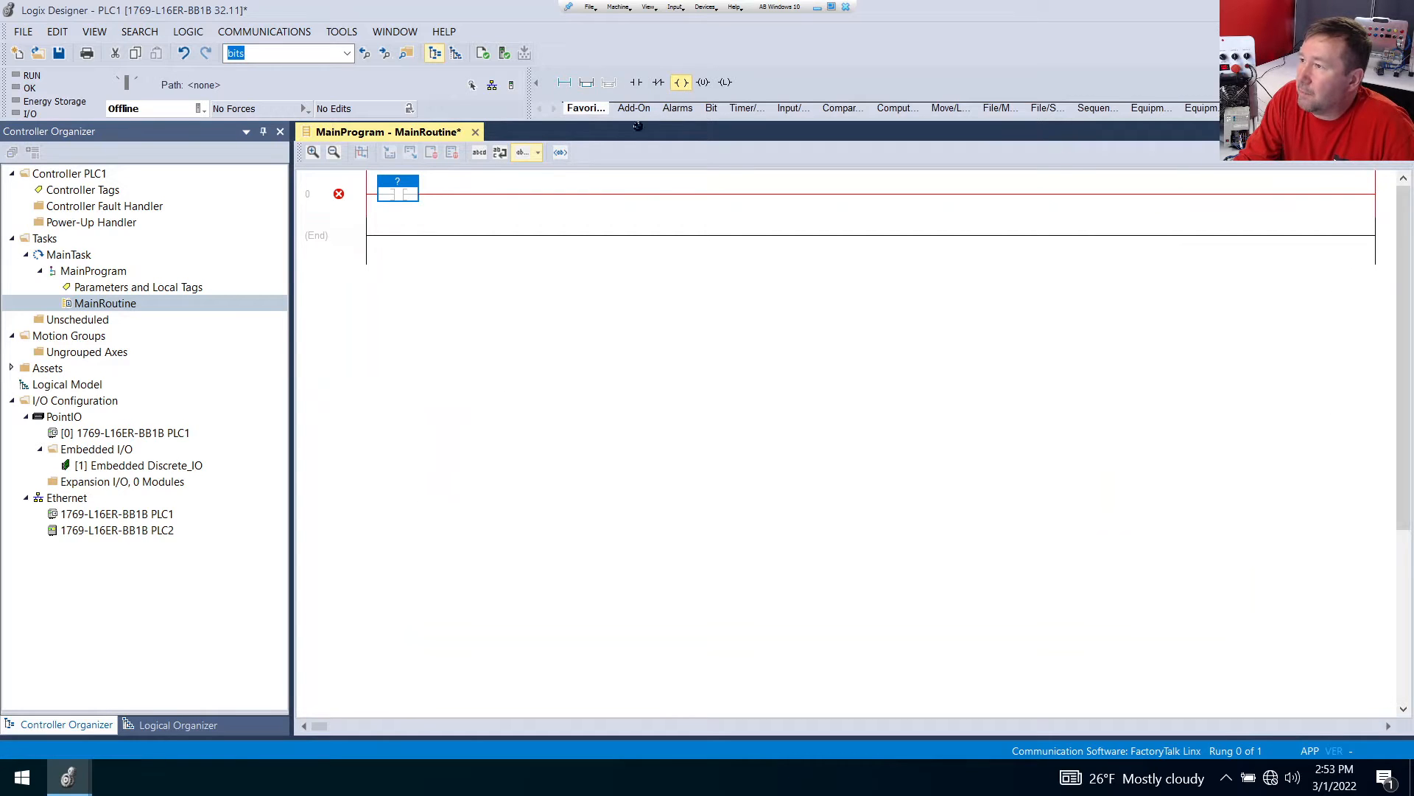
pyautogui.moveTo(680, 82); pyautogui.dragTo(412, 193)
pyautogui.doubleClick(397, 181)
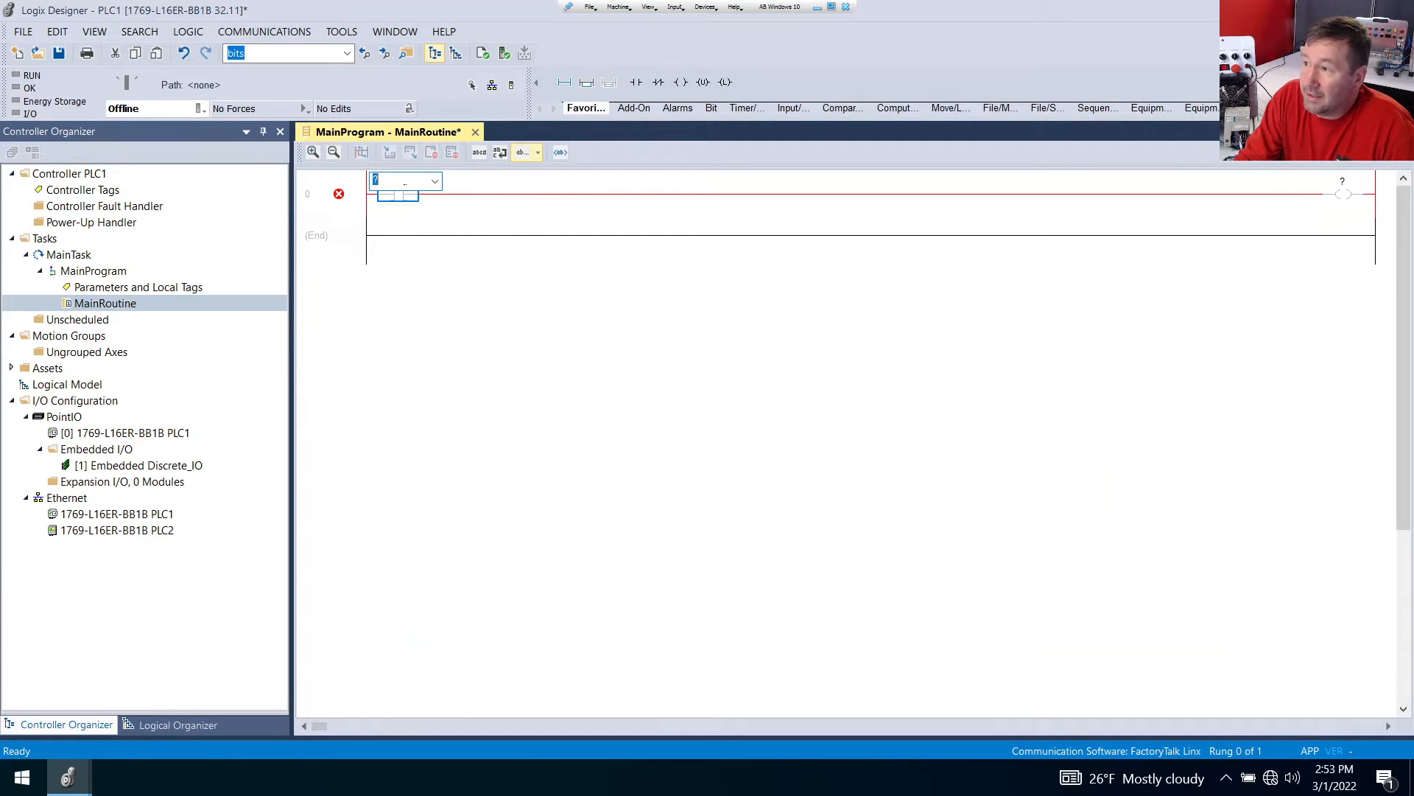
pyautogui.write('Fro')
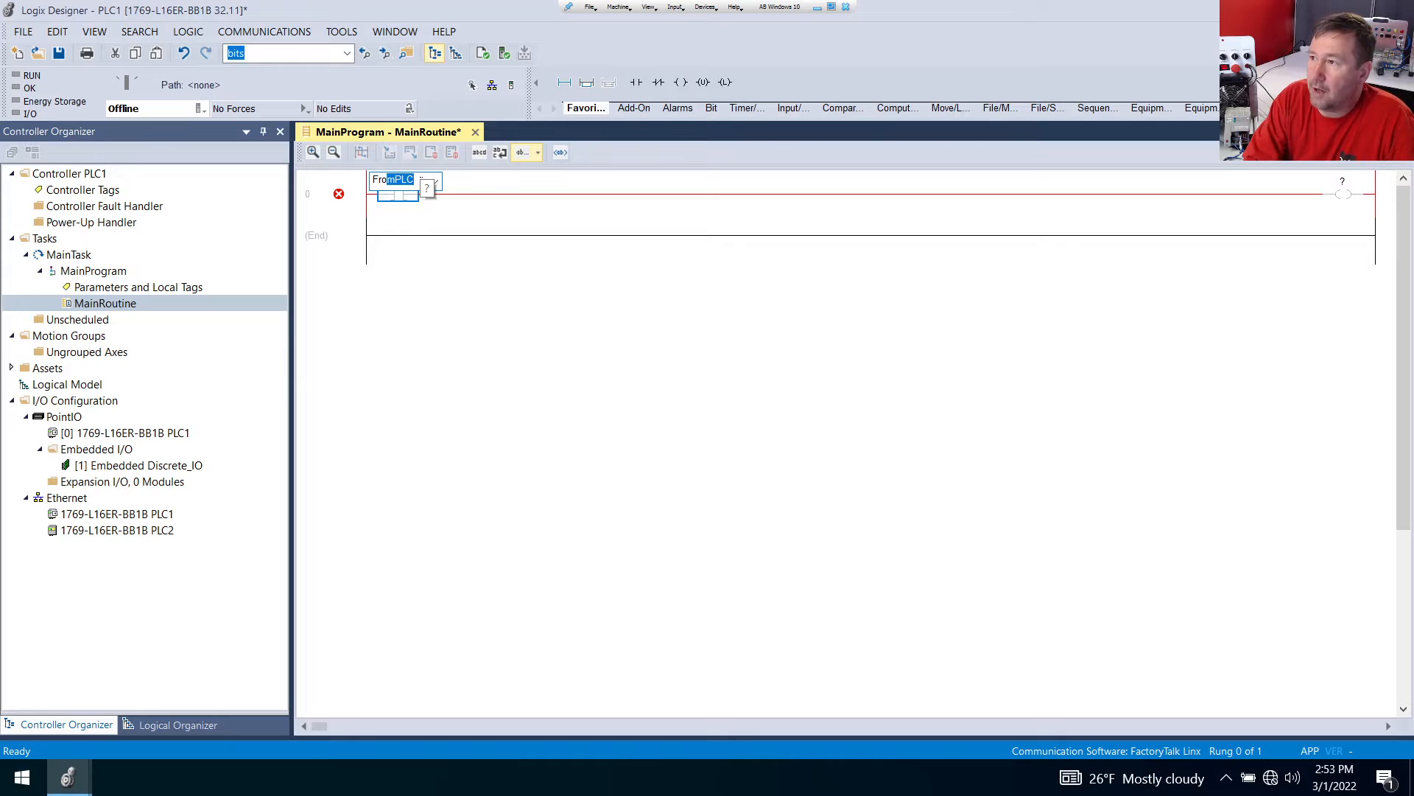
pyautogui.write('mPLC.')
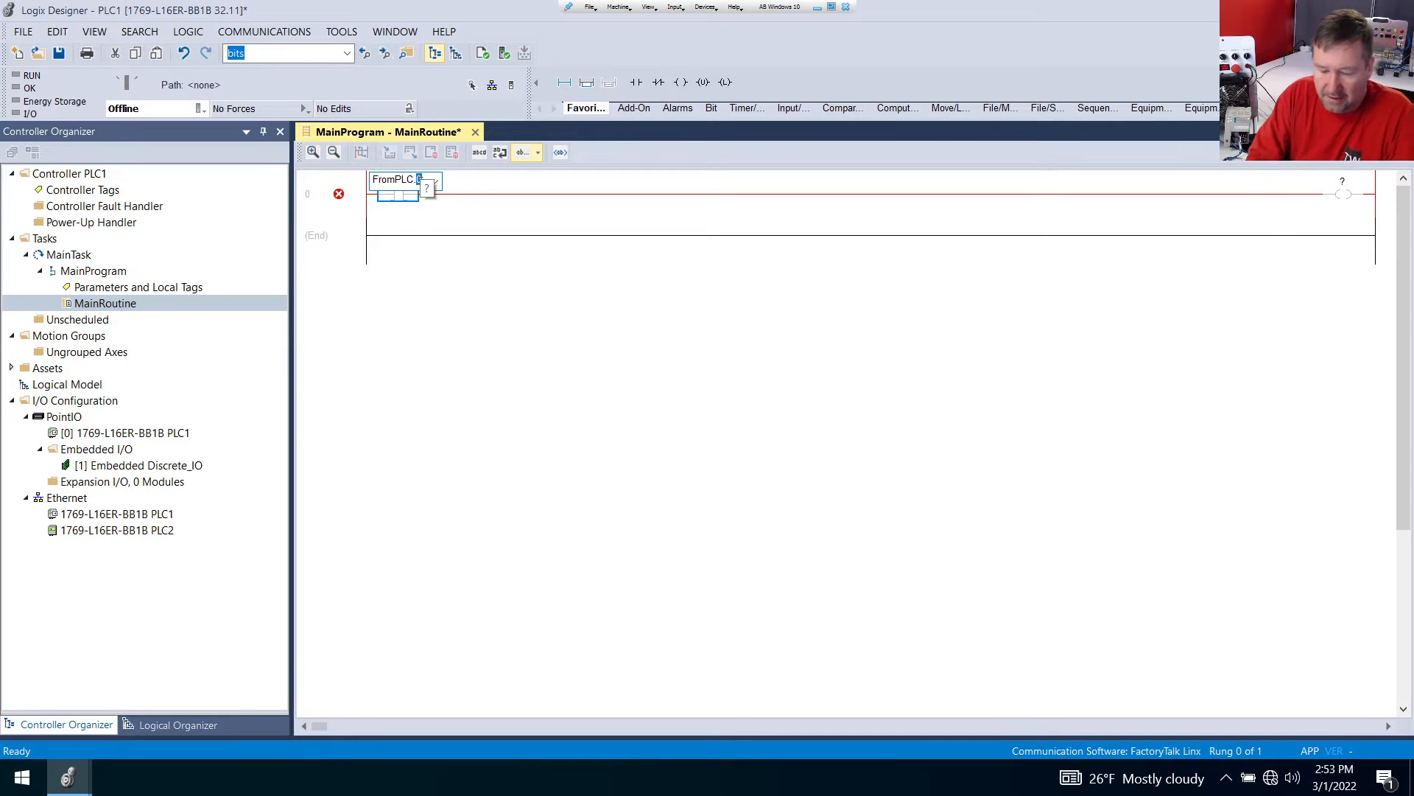
pyautogui.press('Return')
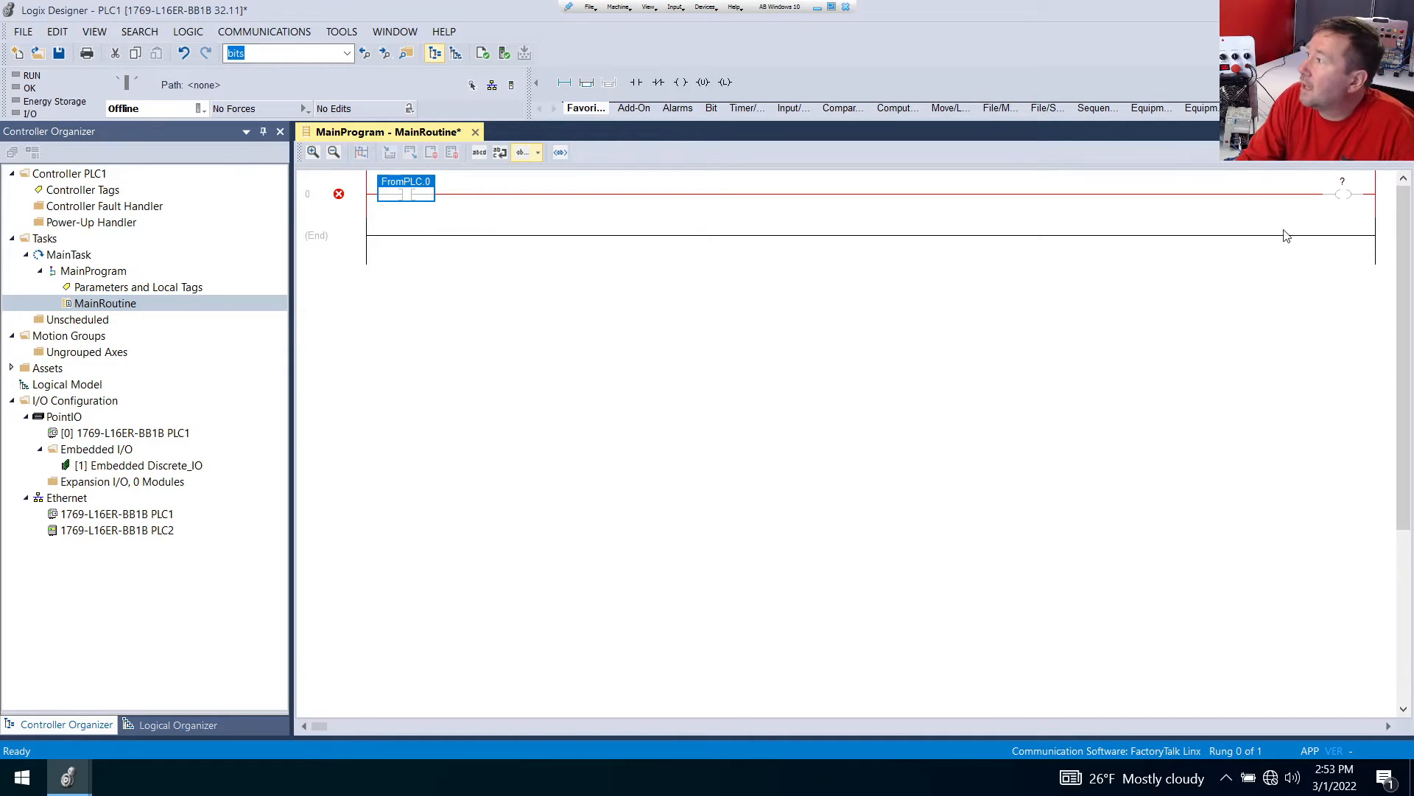
# Assign Local:1:O.Data.0 to the output coil on rung 0
pyautogui.click(1330, 186)
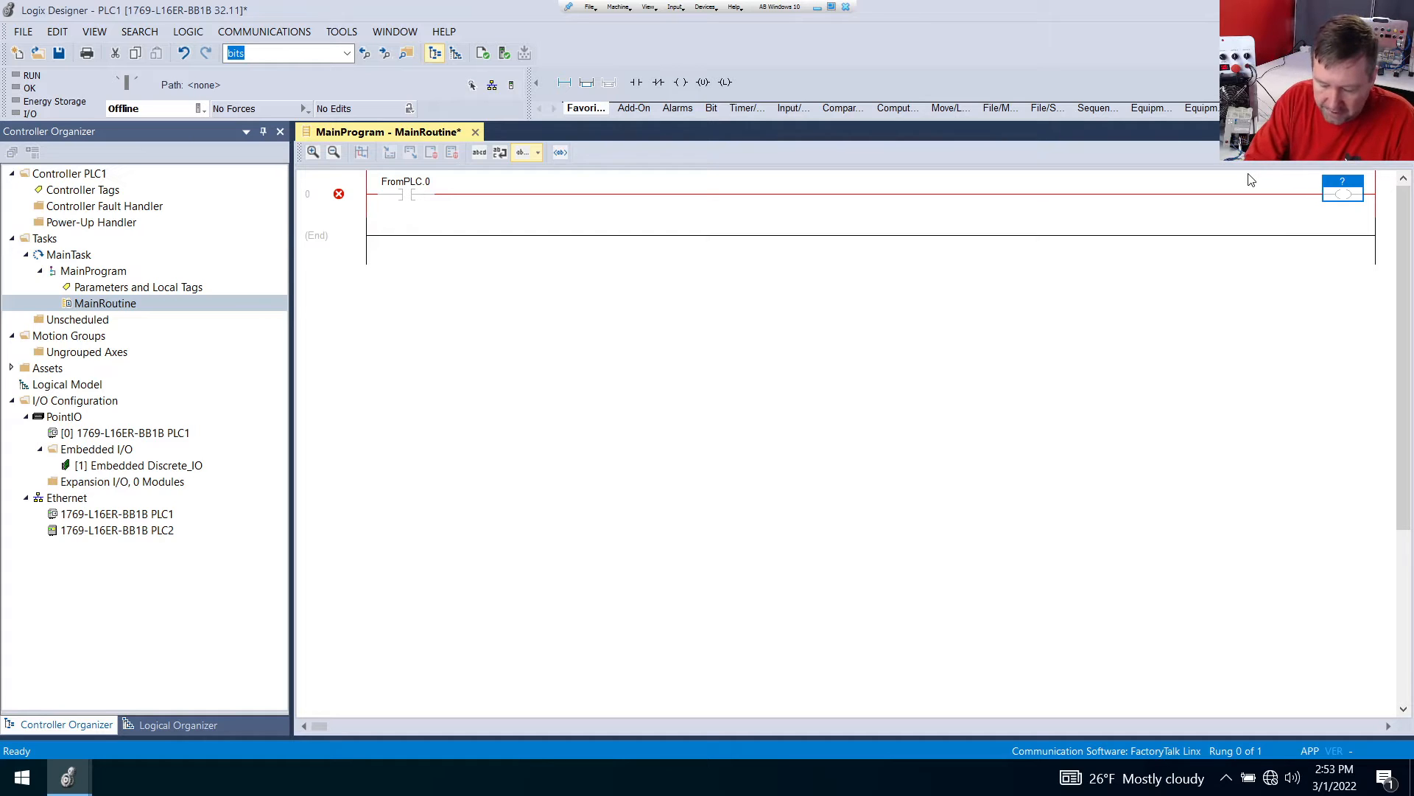
pyautogui.write('local:1:o.data.0')
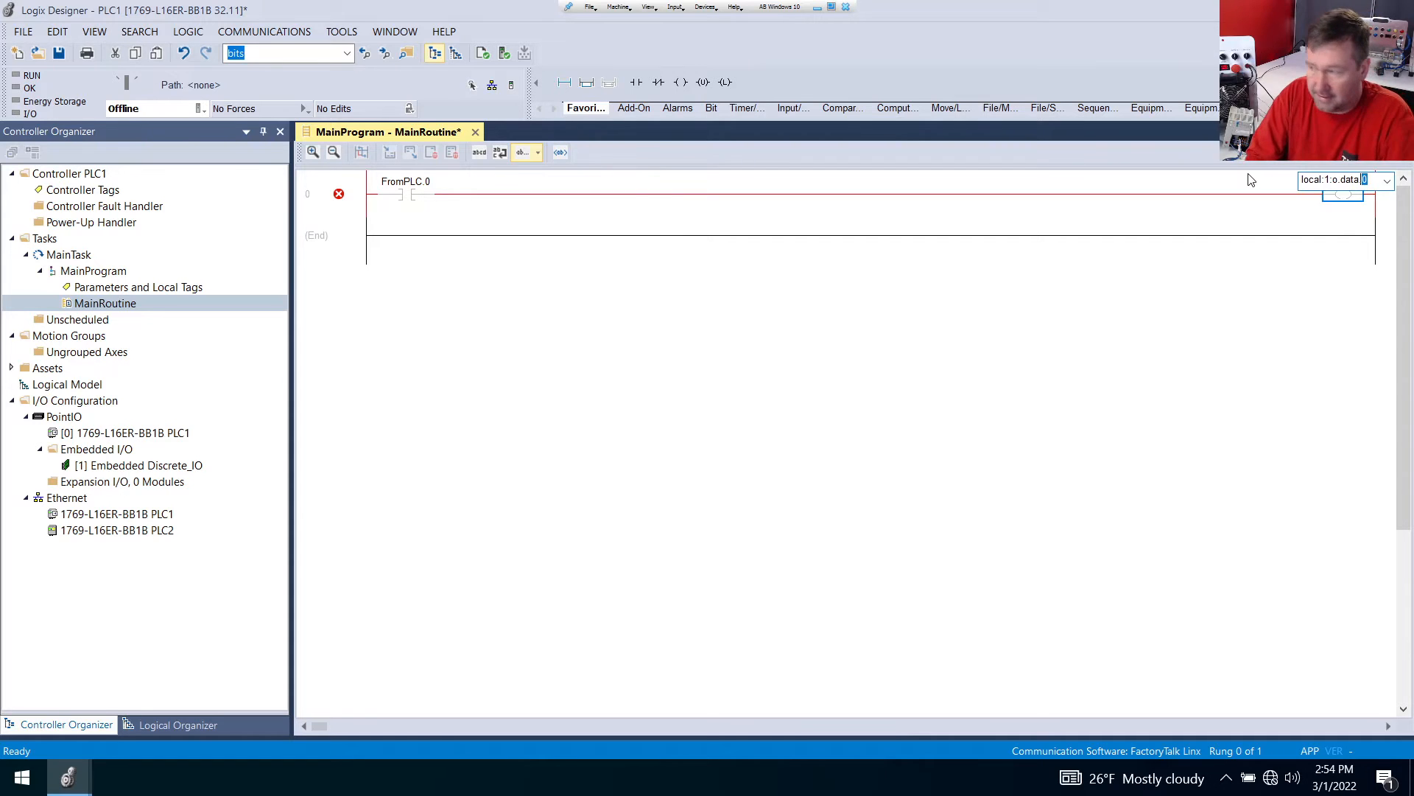
pyautogui.press('Return')
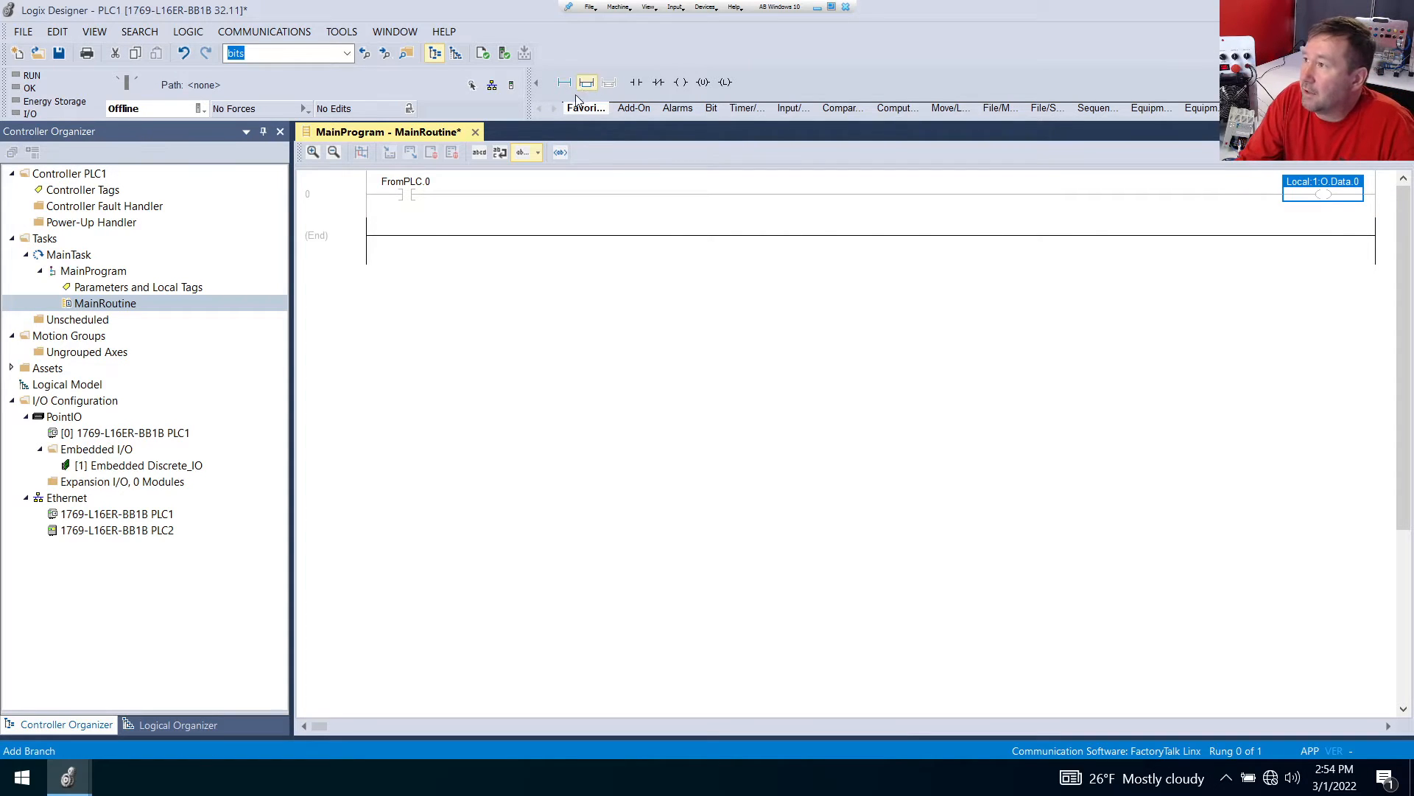
# Add a second rung below rung 0 and place a normally open contact and an output coil on it
pyautogui.moveTo(564, 82); pyautogui.dragTo(366, 249)
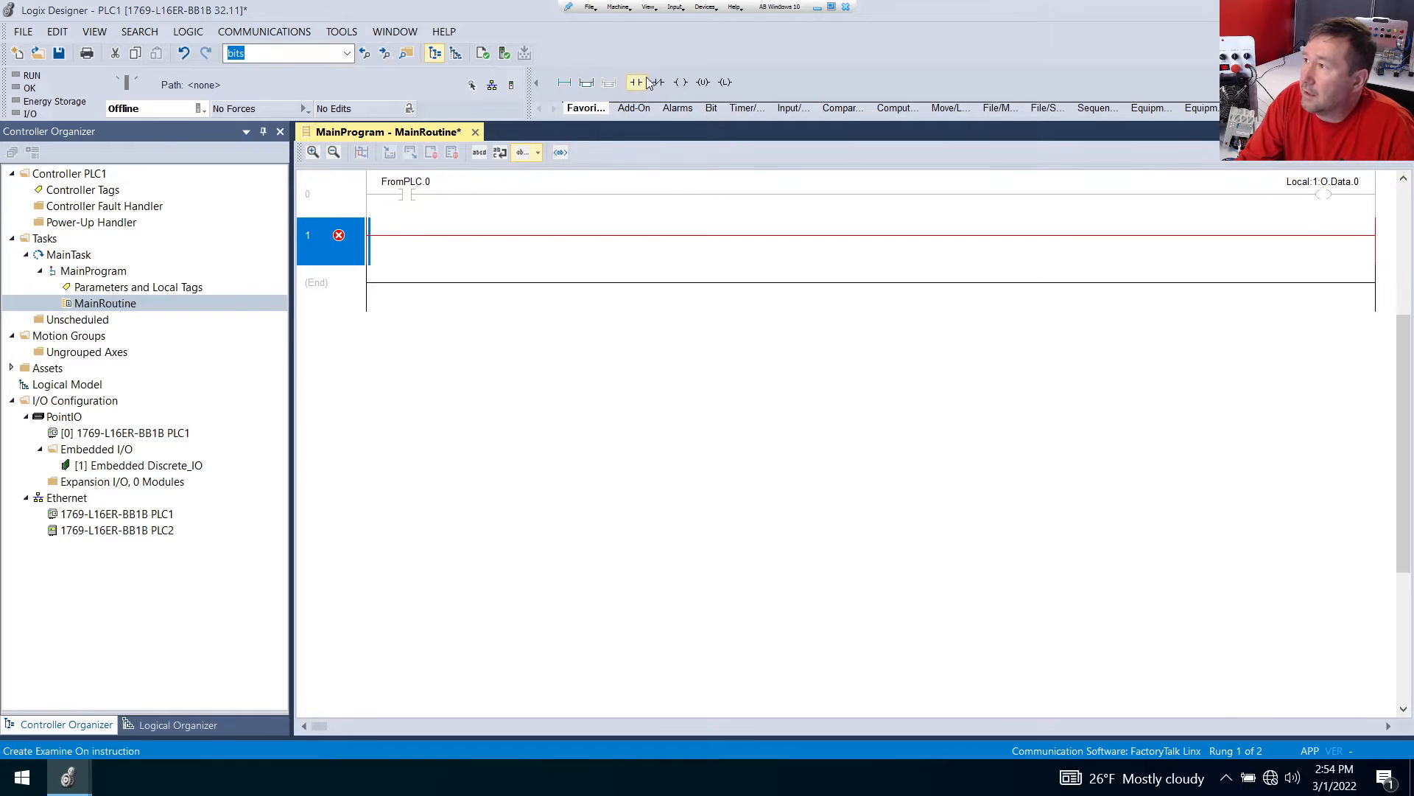
pyautogui.moveTo(637, 82); pyautogui.dragTo(391, 239)
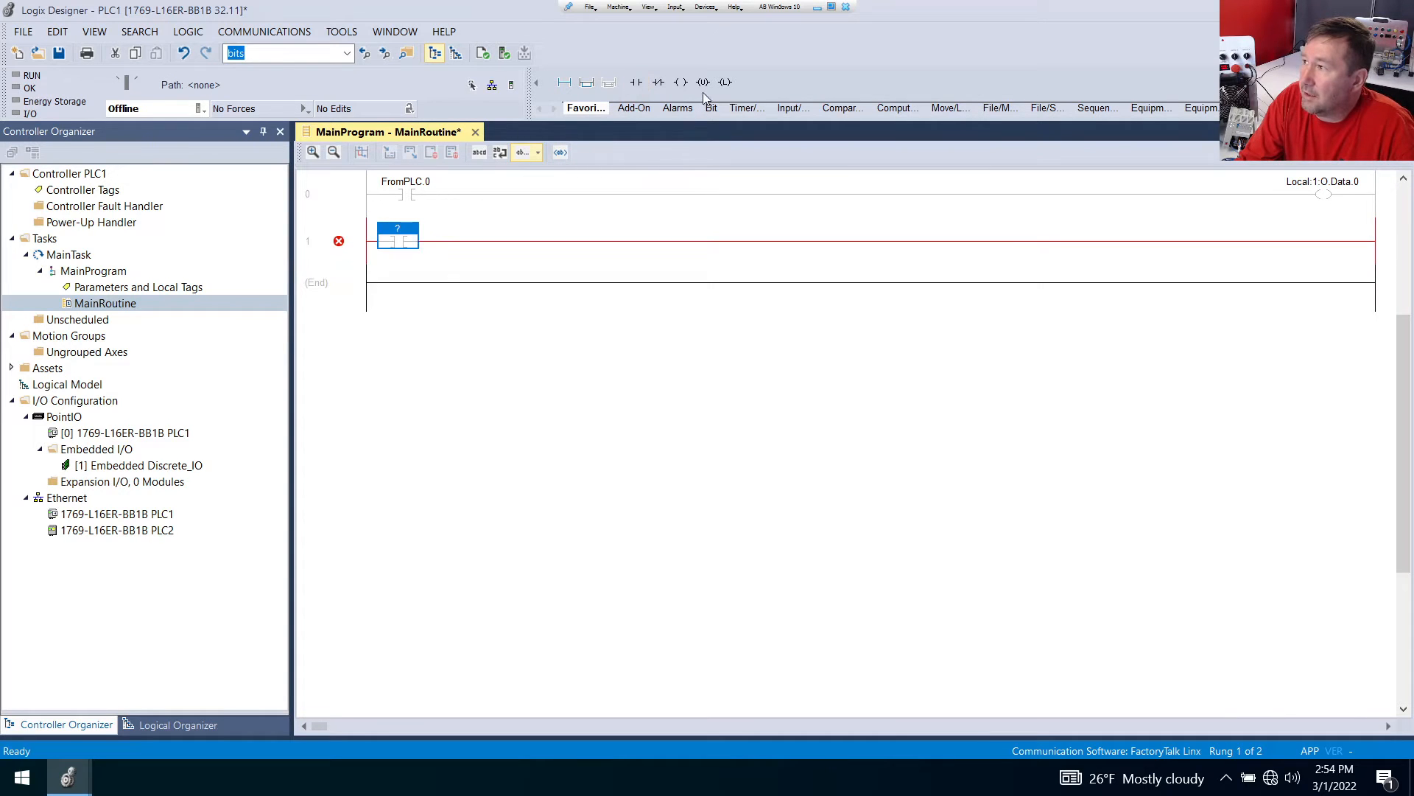
pyautogui.moveTo(681, 82); pyautogui.dragTo(432, 248)
# Assign Local:1:I.Data.0 to the contact on rung 1
pyautogui.click(413, 233)
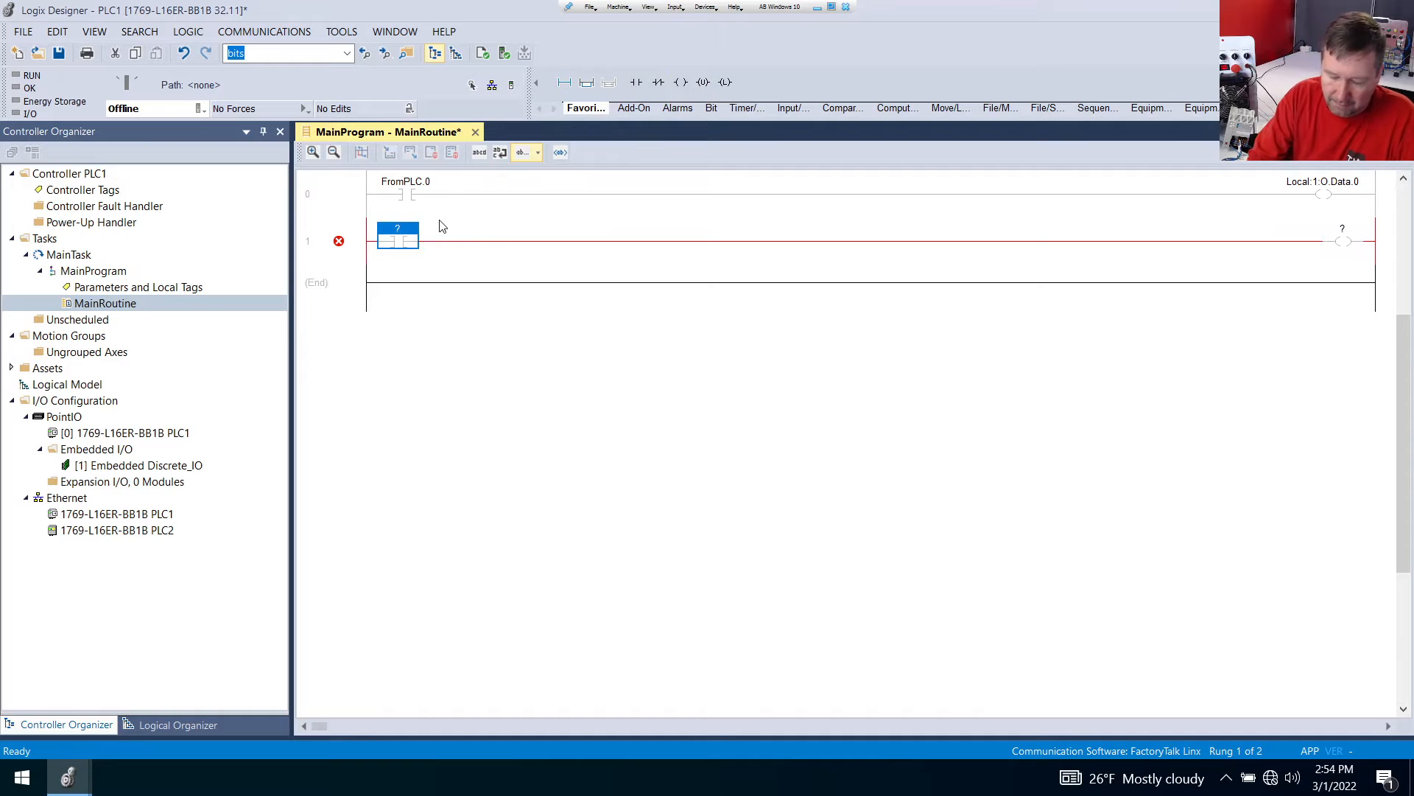
pyautogui.press('Return')
pyautogui.write('local:1:C')
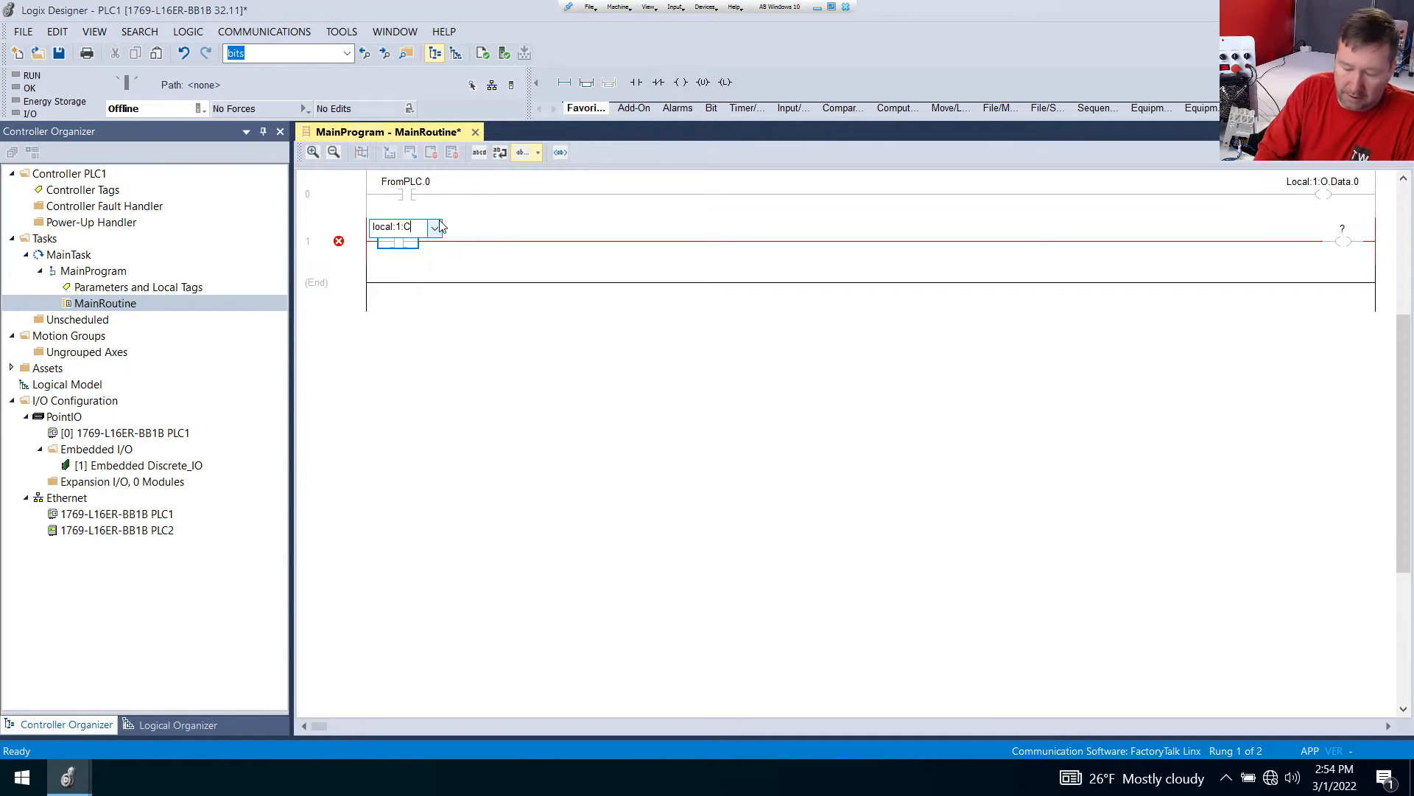
pyautogui.press('BackSpace')
pyautogui.write('i.data')
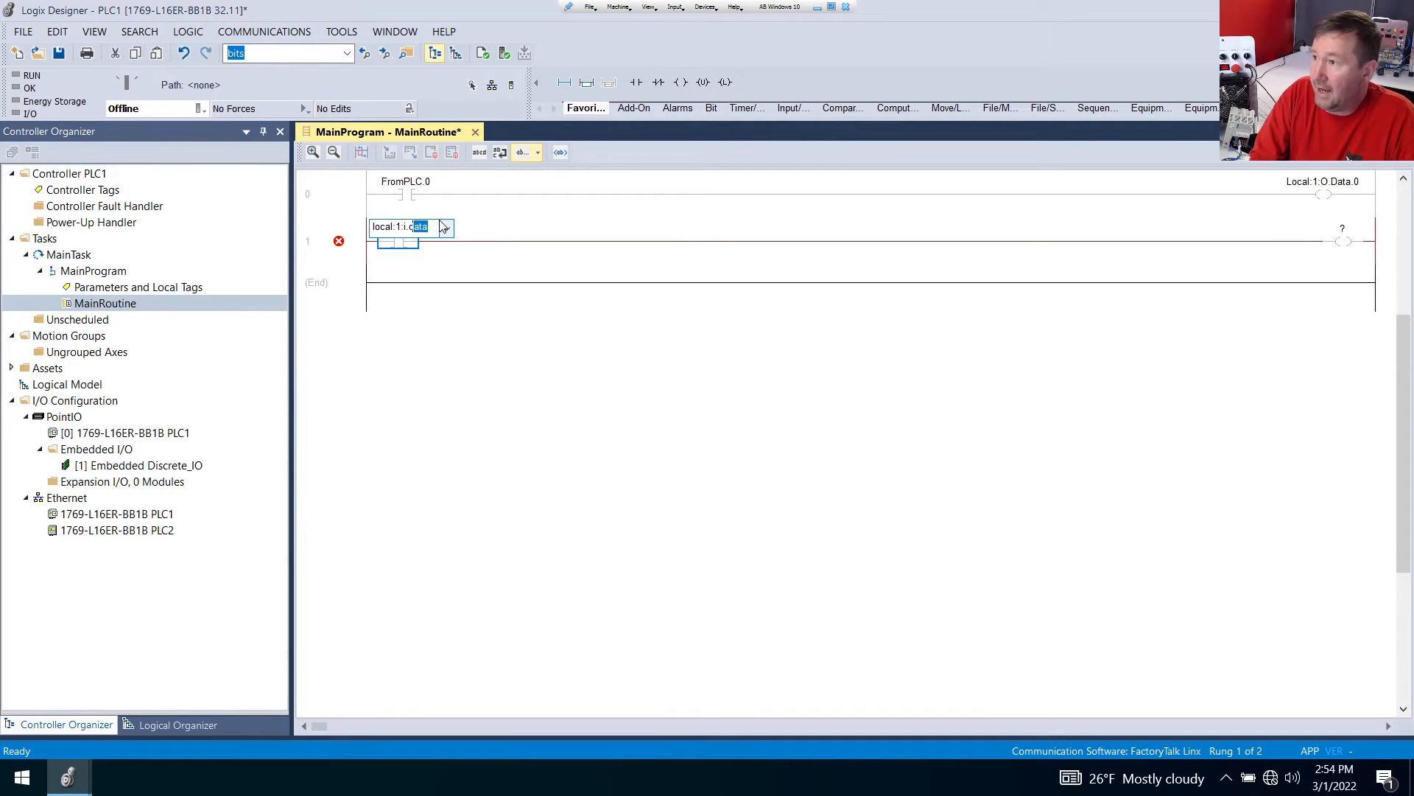
pyautogui.write('.0')
pyautogui.press('Return')
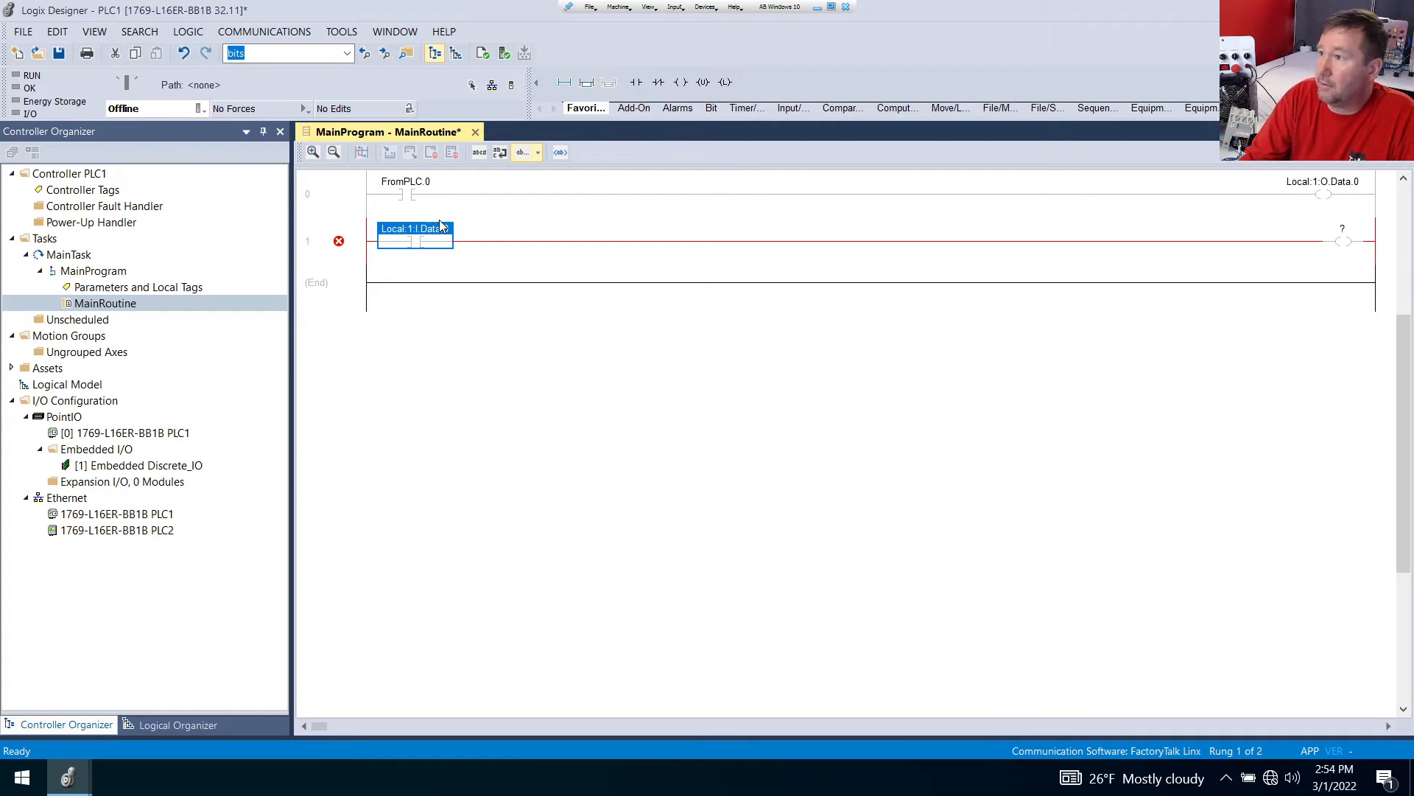
# Assign ToPLC.0 to the output coil on rung 1
pyautogui.click(1344, 235)
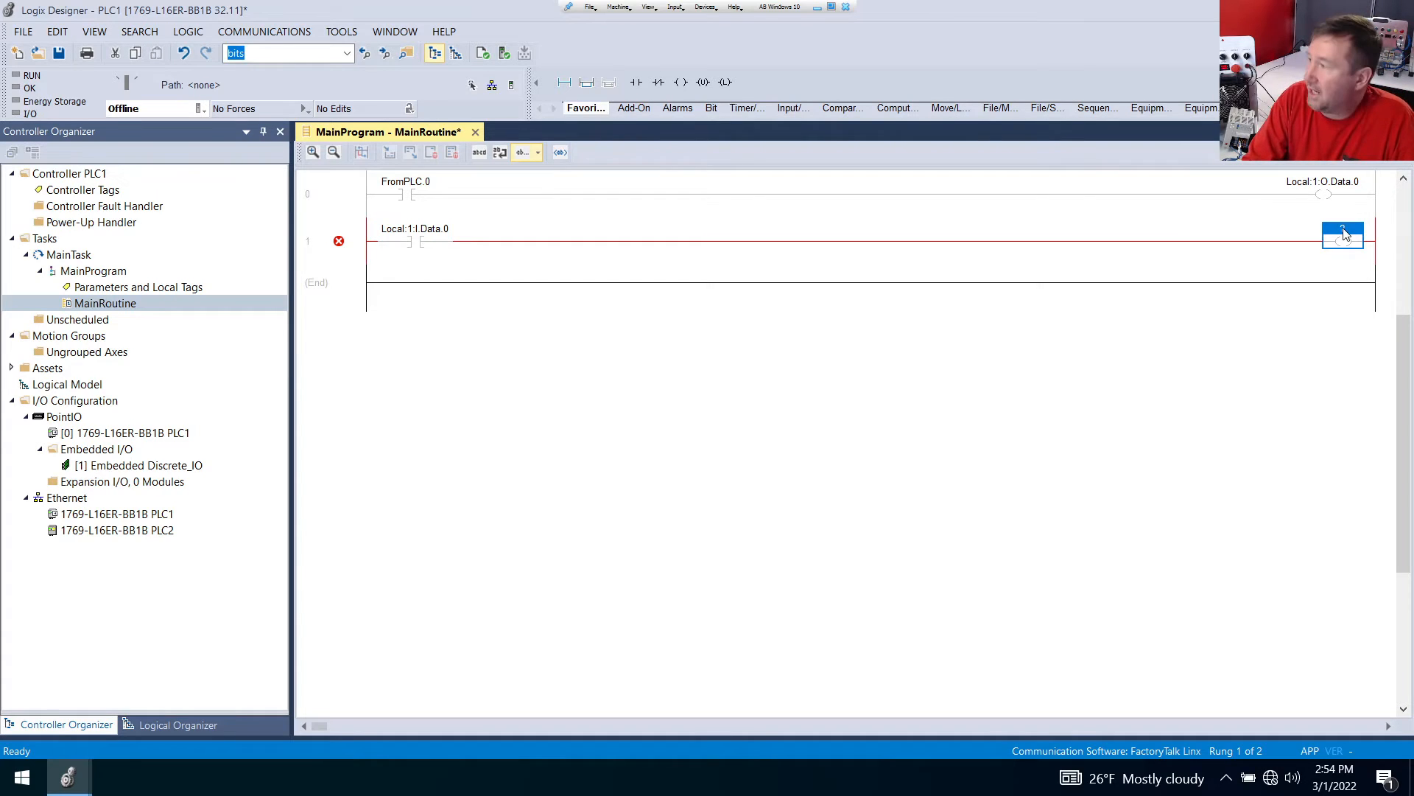
pyautogui.write('toPLC.0')
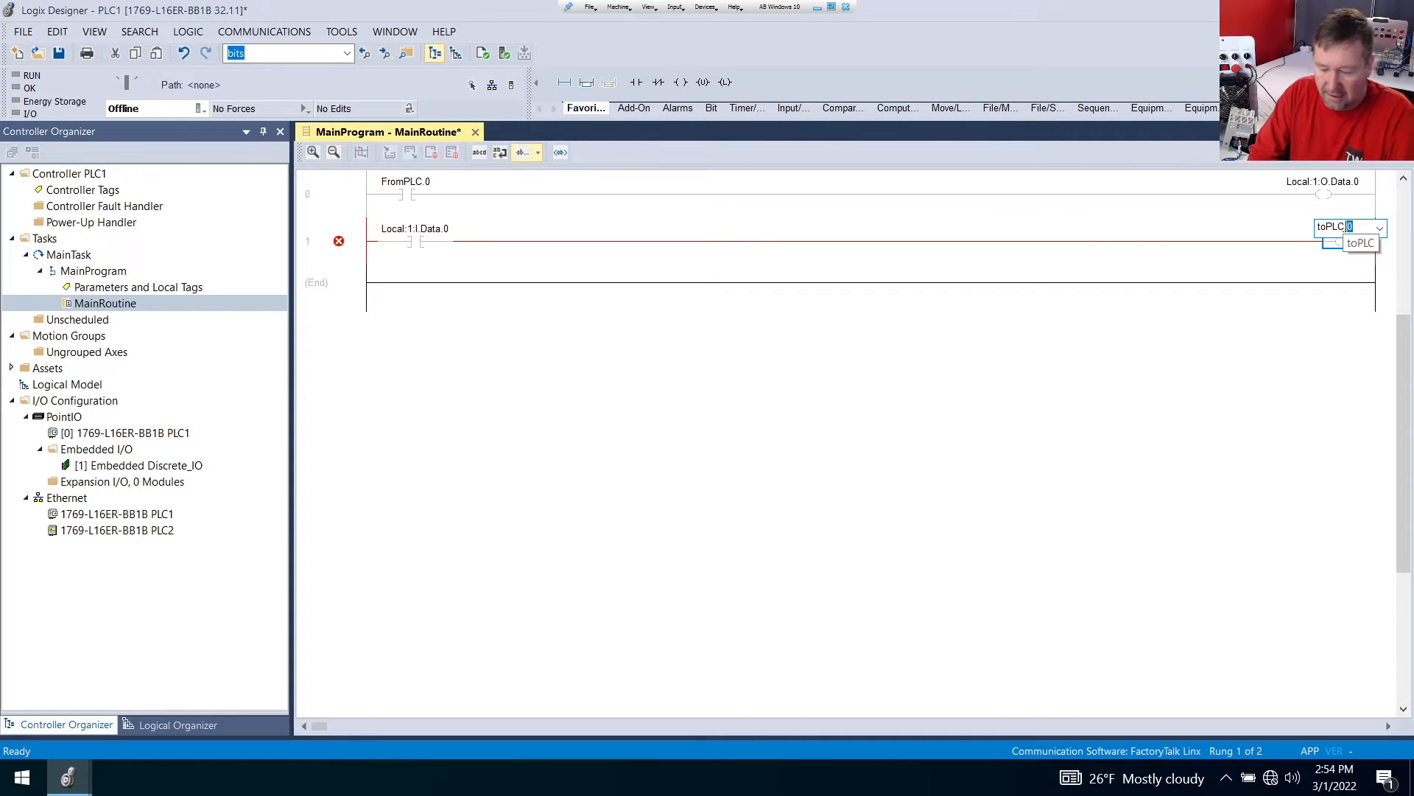
pyautogui.press('Return')
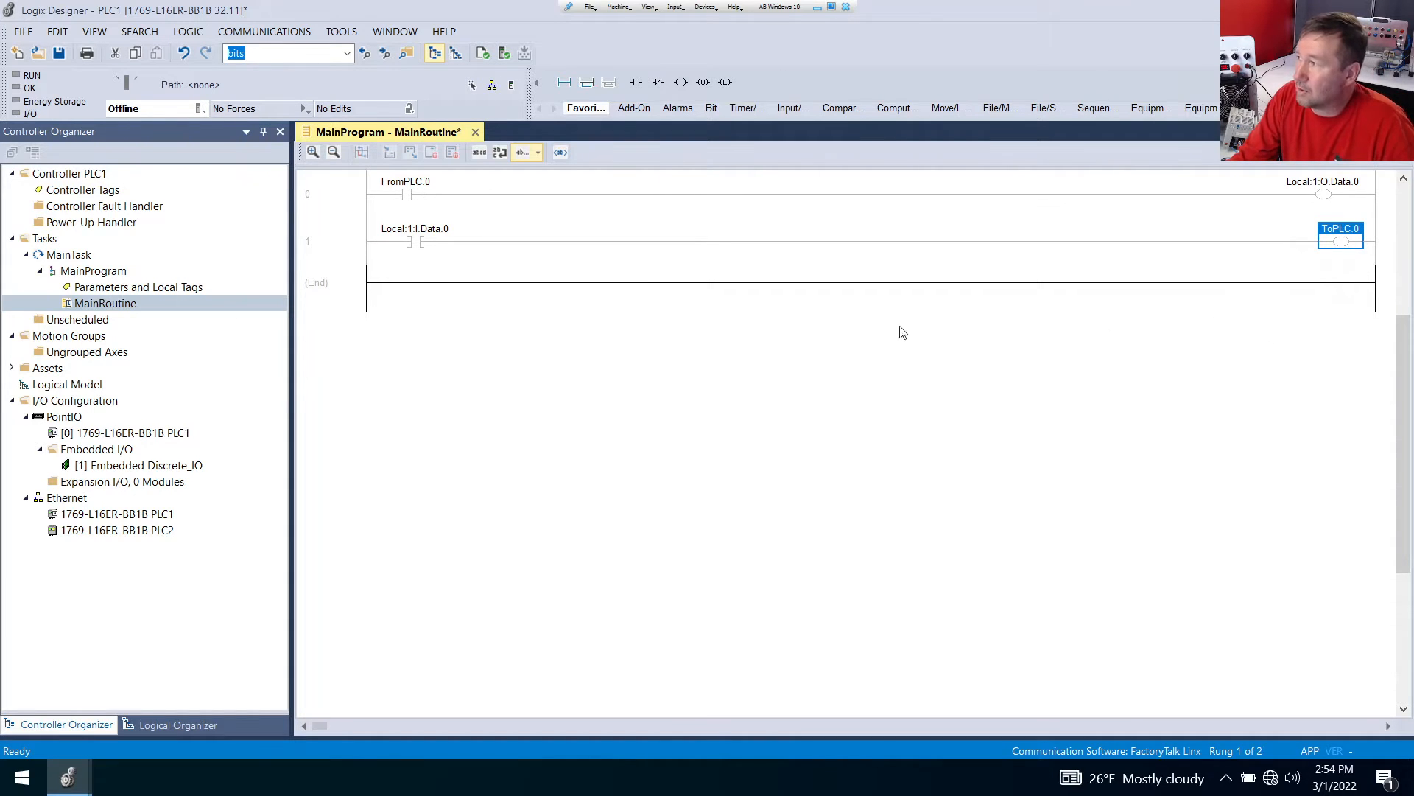
# Copy both rungs into the MainRoutine of MainProgram in the PLC2 project, replacing its empty rung
pyautogui.click(332, 212)
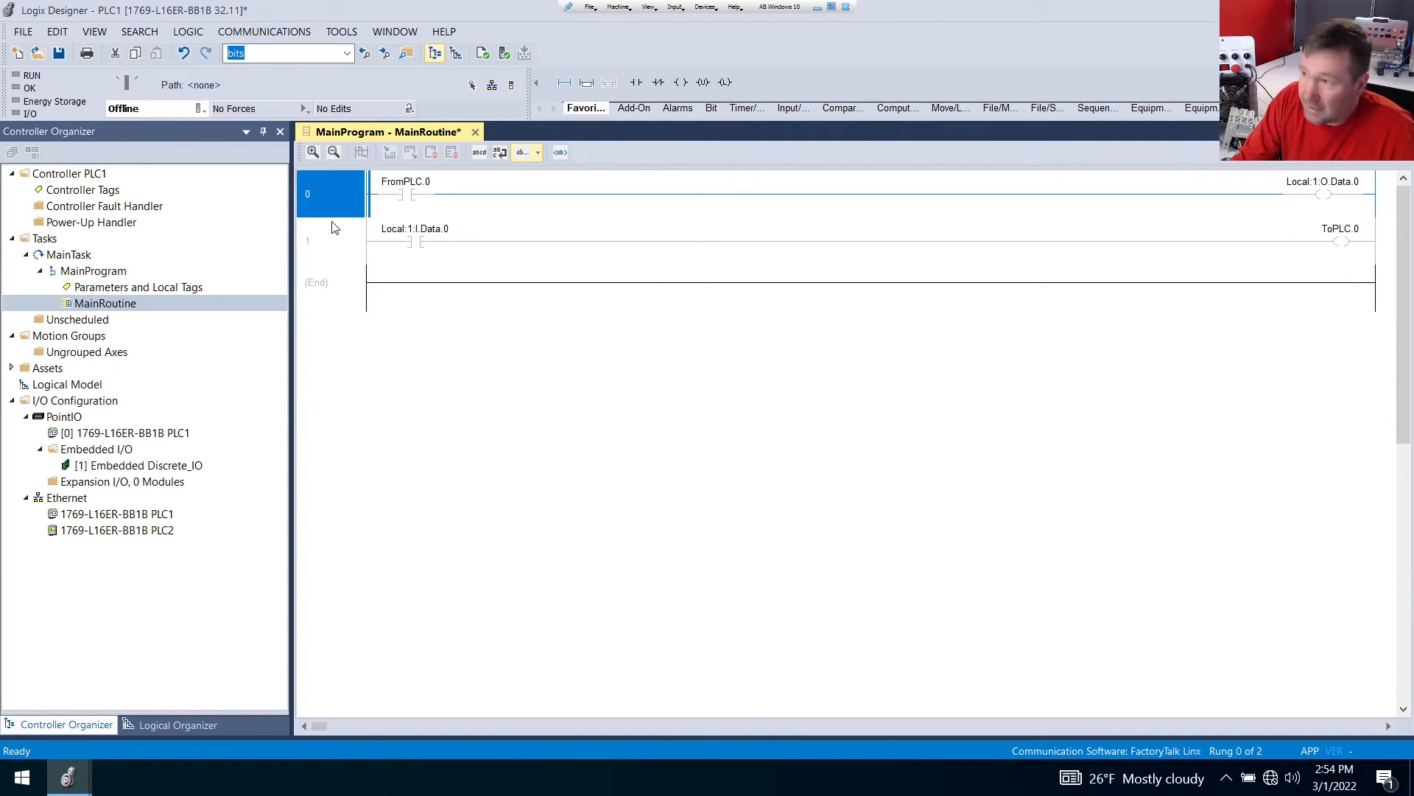
pyautogui.click(335, 250)
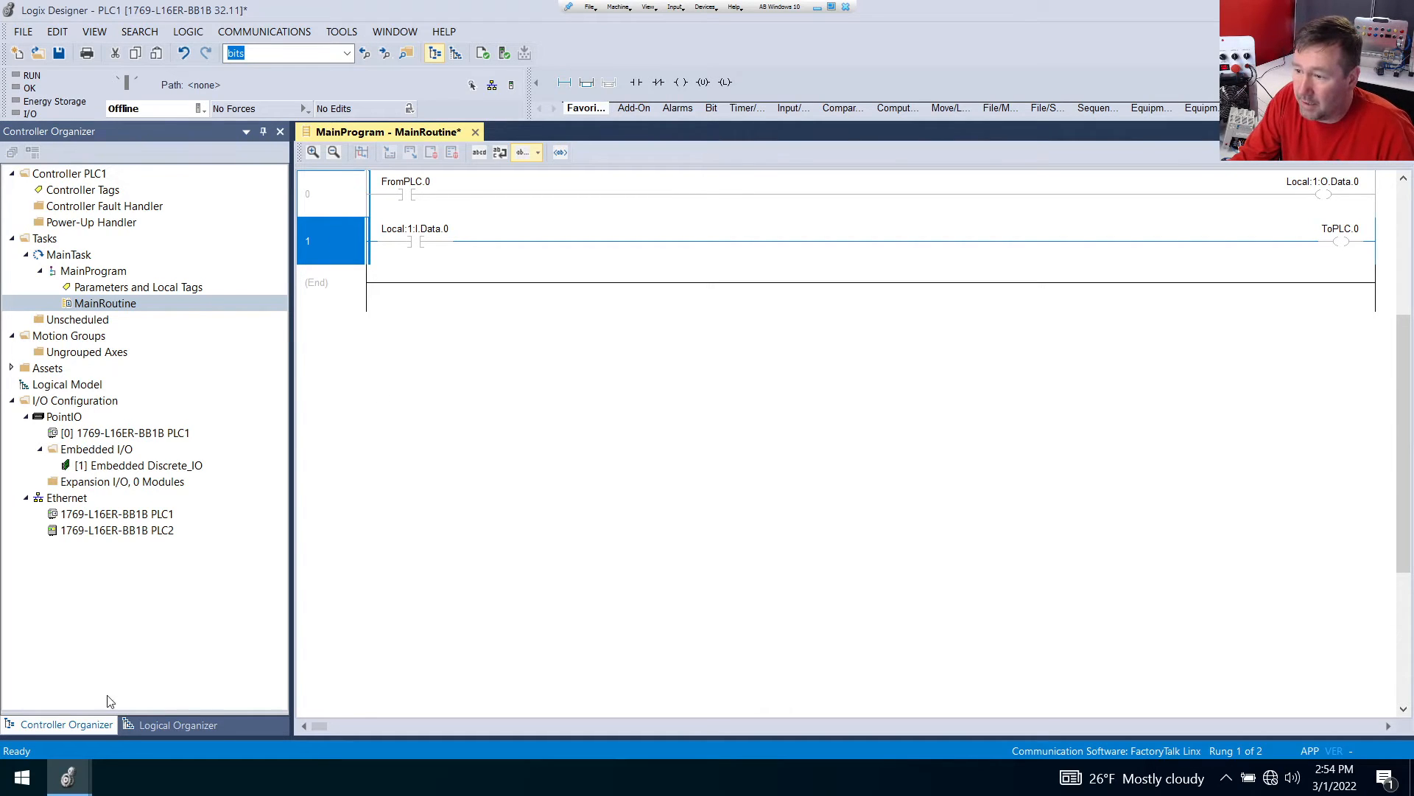
pyautogui.moveTo(70, 775)
pyautogui.click(276, 708)
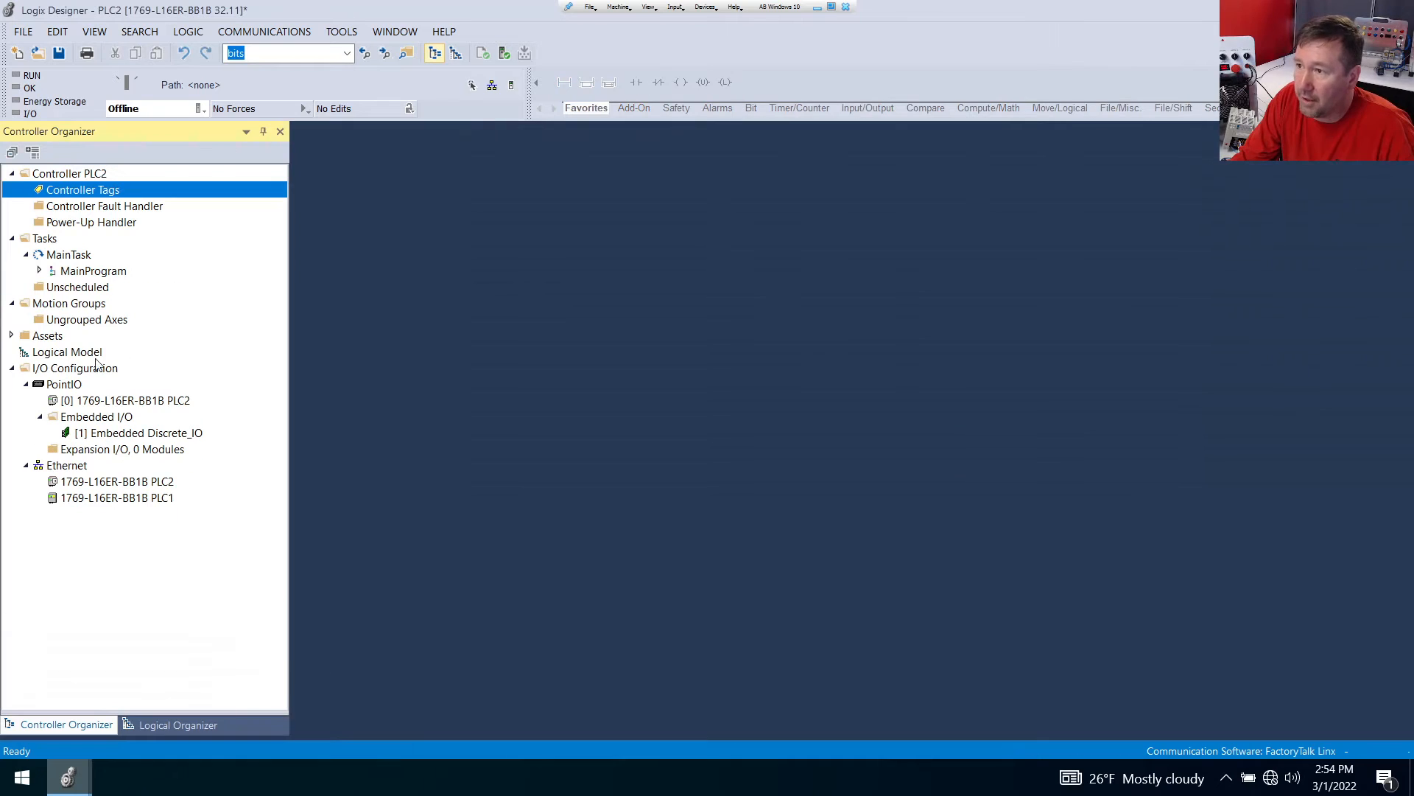
pyautogui.click(40, 271)
pyautogui.doubleClick(137, 303)
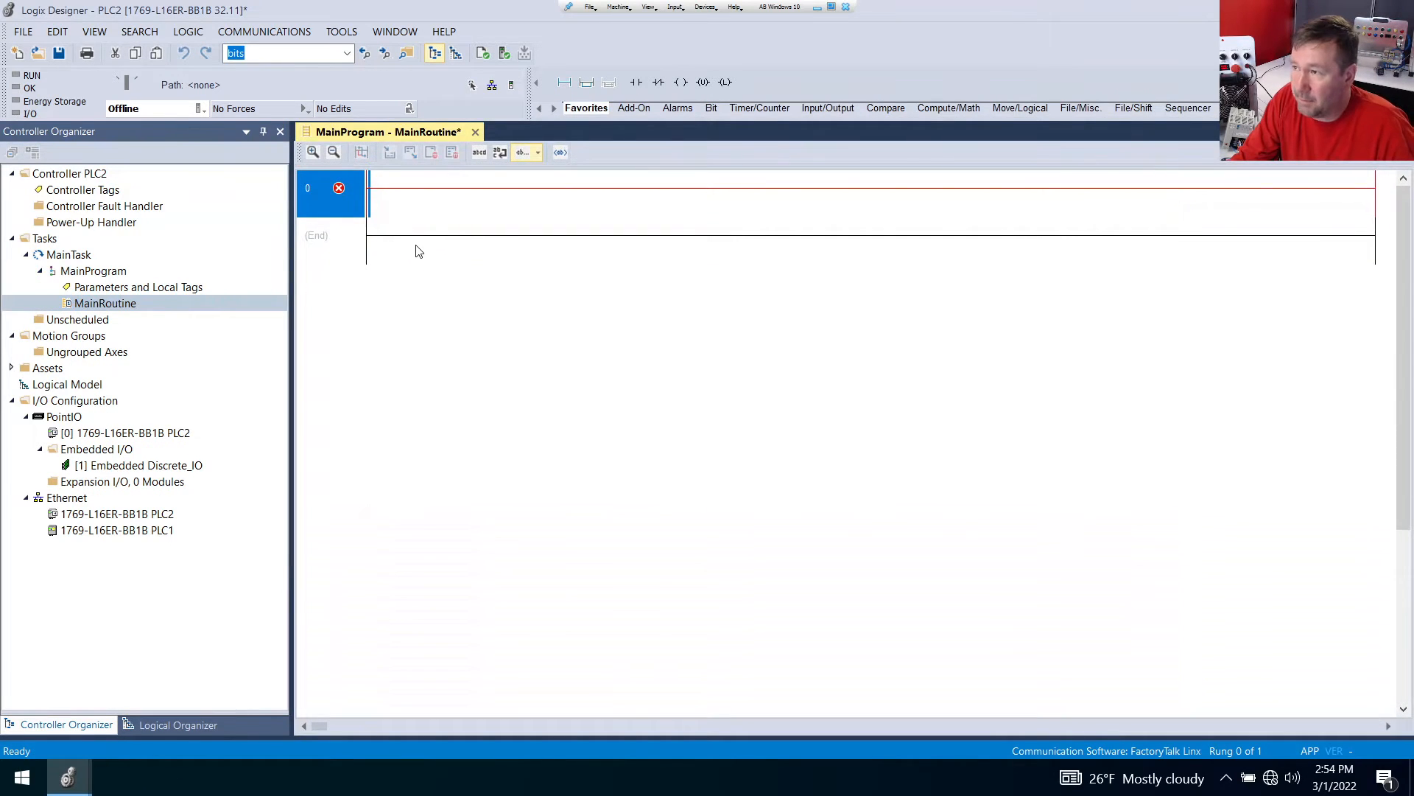
pyautogui.hotkey('ctrl', 'v')
pyautogui.click(357, 190)
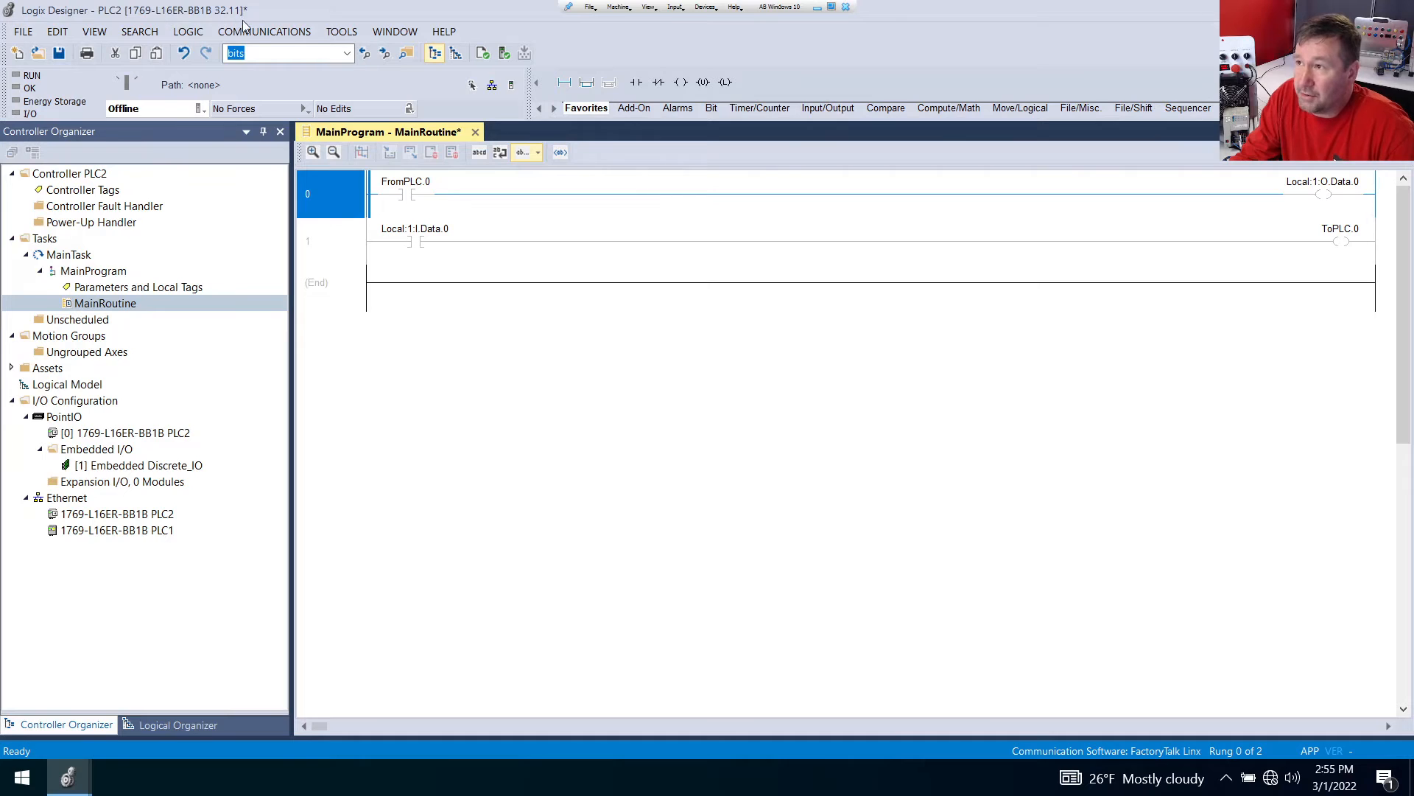
# Download the PLC2 project to the controller at 192.168.1.191 and return it to Remote Run
pyautogui.click(263, 31)
pyautogui.click(267, 50)
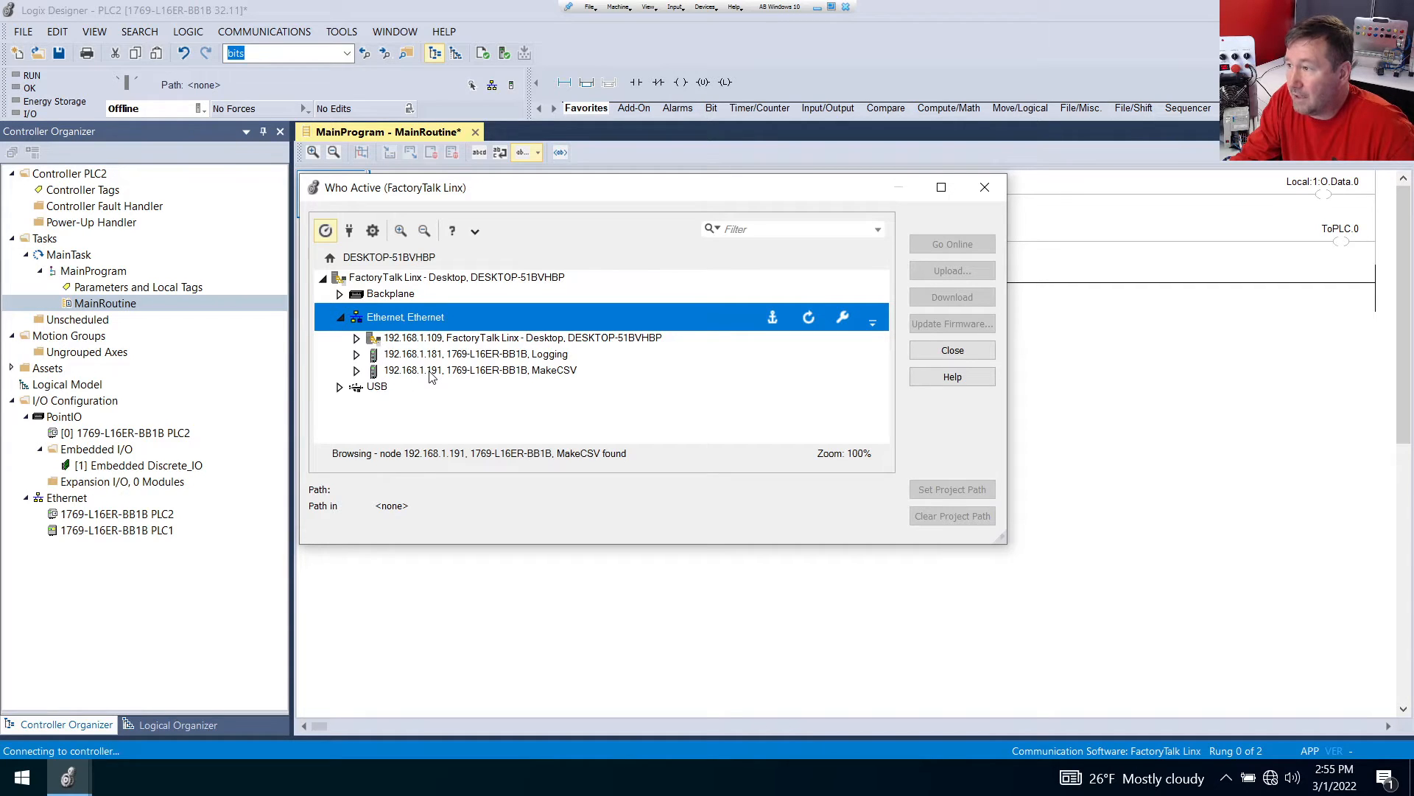
pyautogui.click(431, 372)
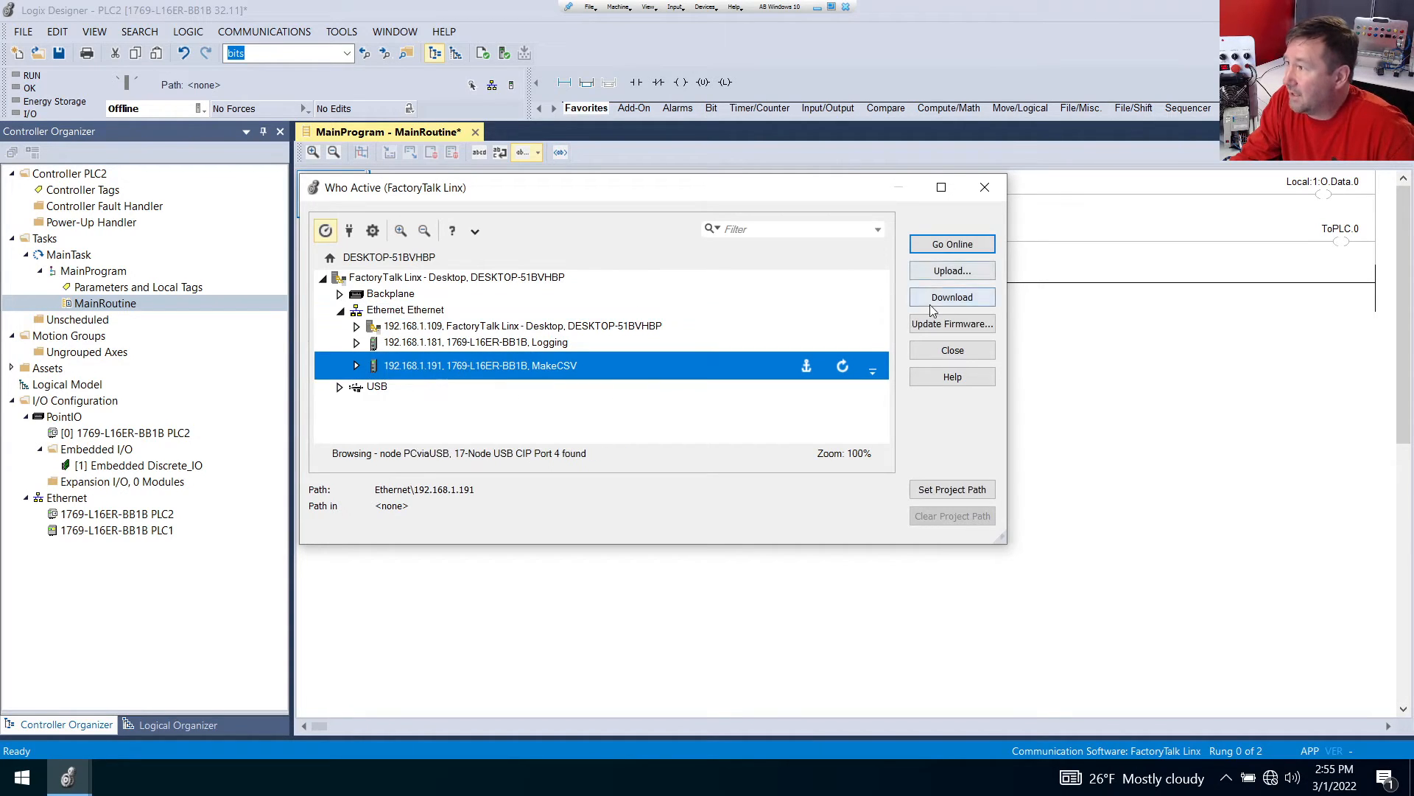
pyautogui.click(938, 298)
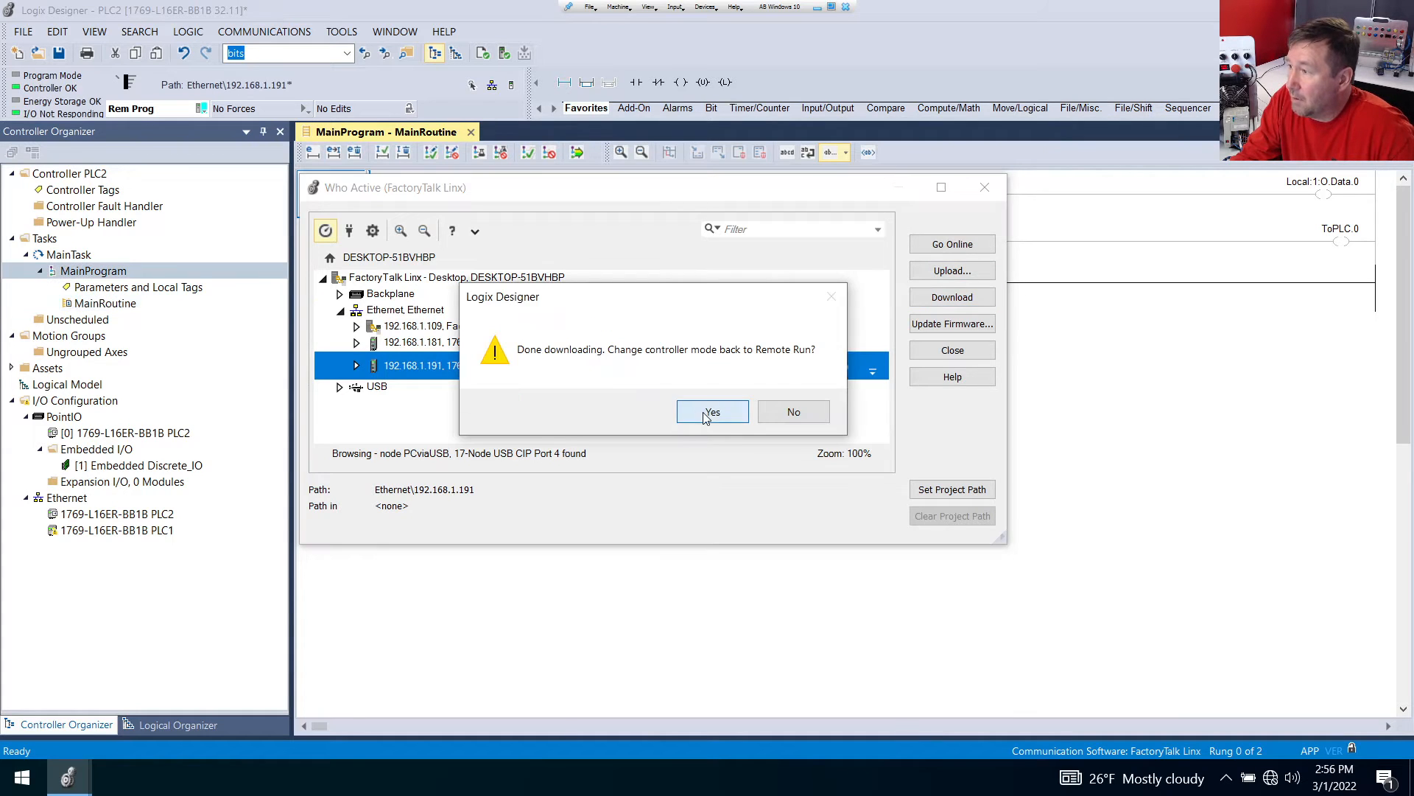
pyautogui.press('Return')
# Switch to the PLC1 project and download it to the controller at 192.168.1.181
pyautogui.moveTo(67, 773)
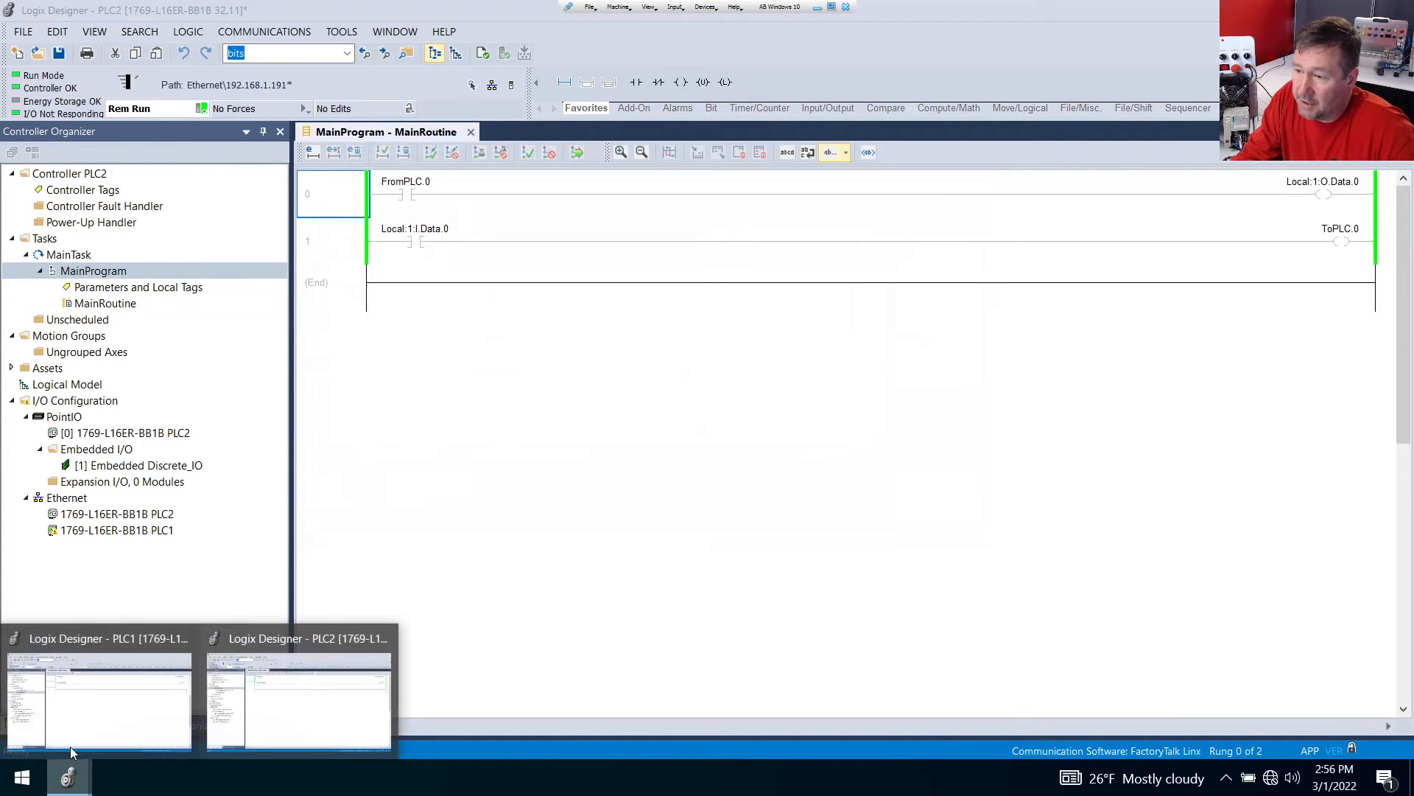
pyautogui.click(81, 726)
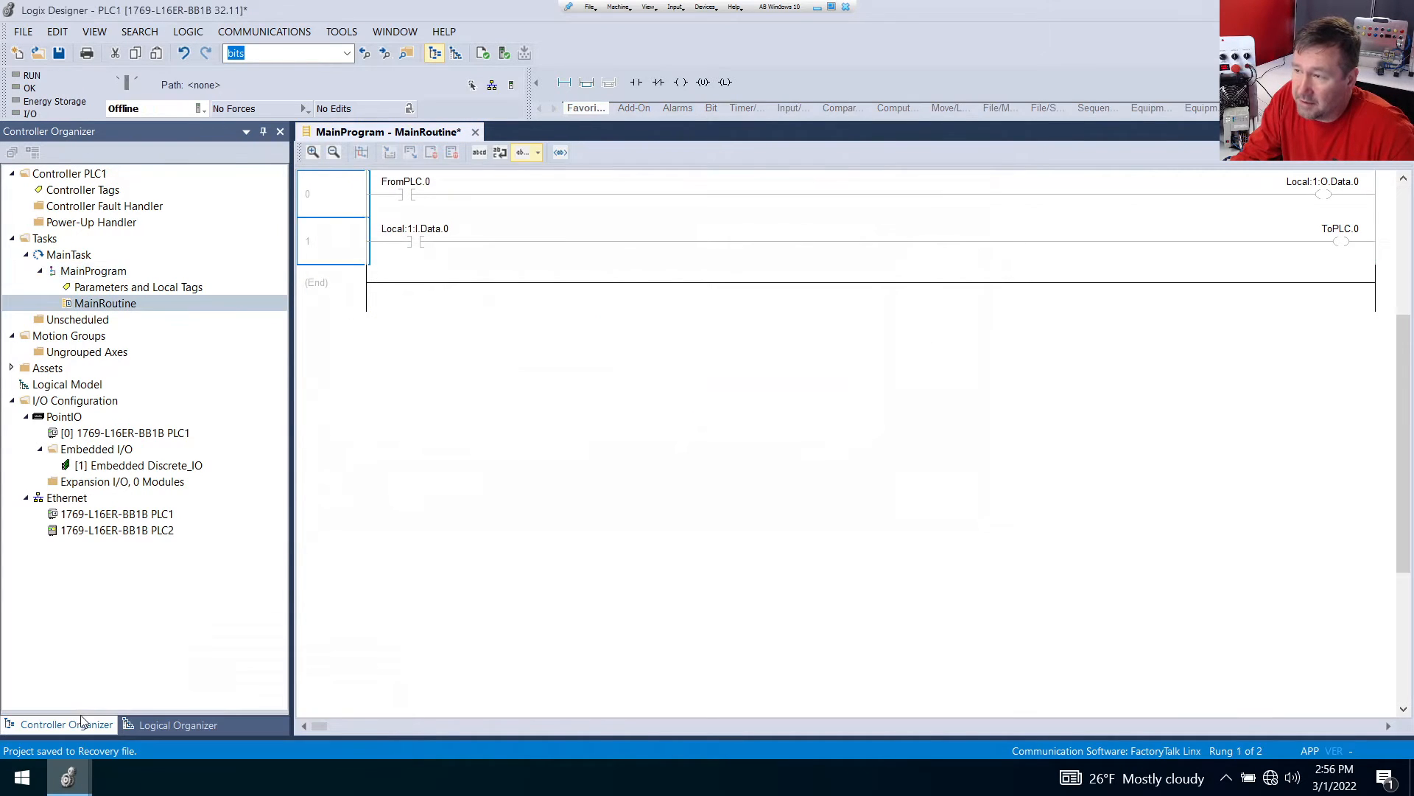
pyautogui.click(266, 32)
pyautogui.click(295, 54)
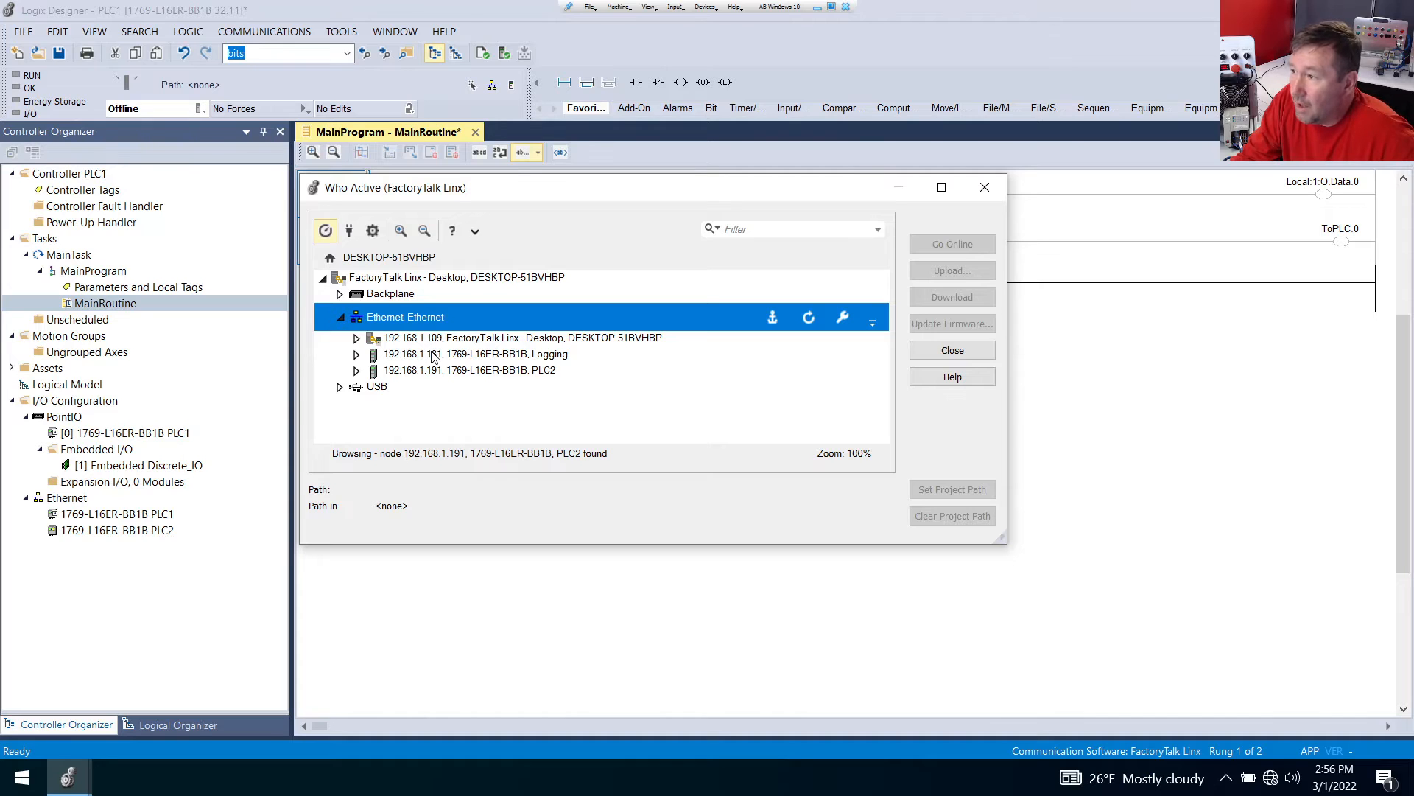
pyautogui.click(433, 355)
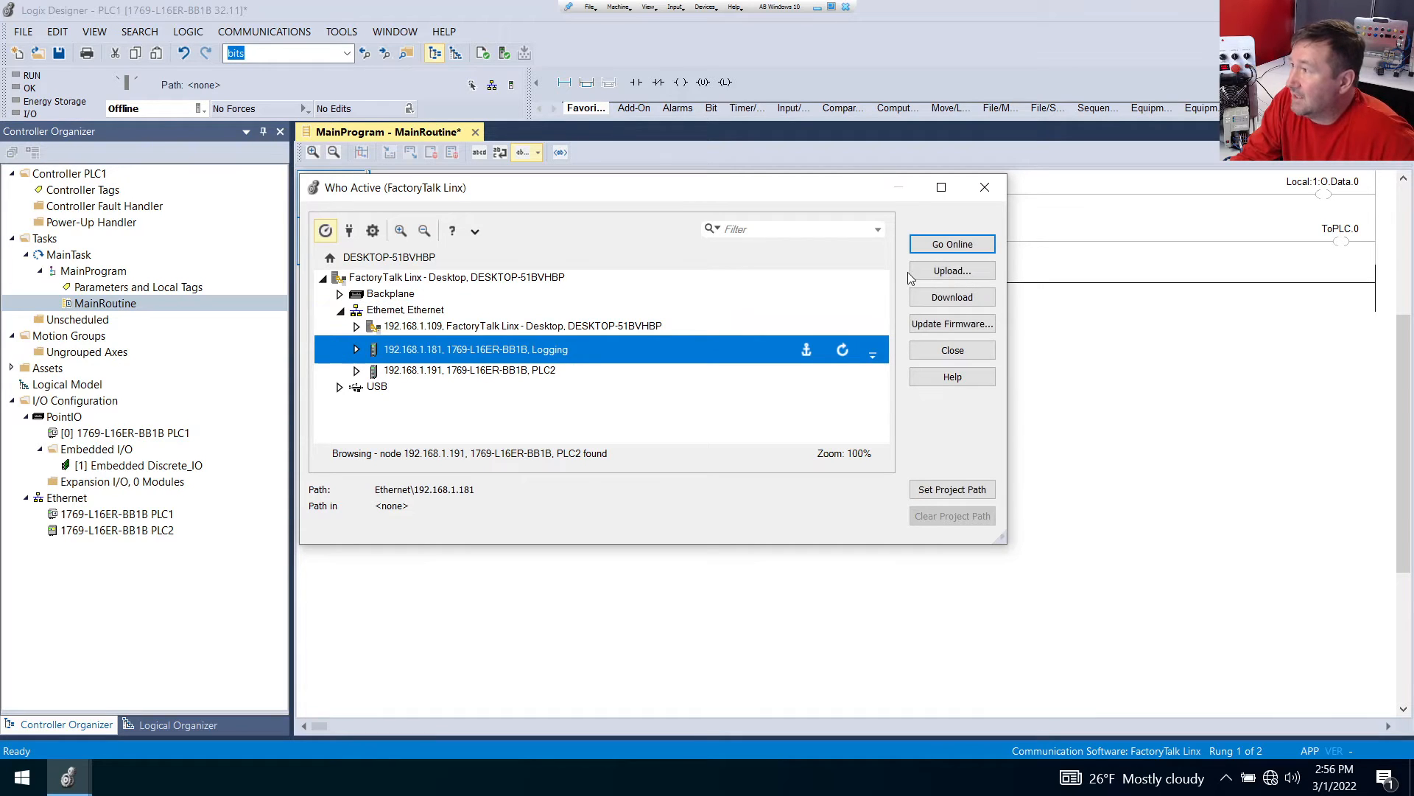
pyautogui.click(935, 297)
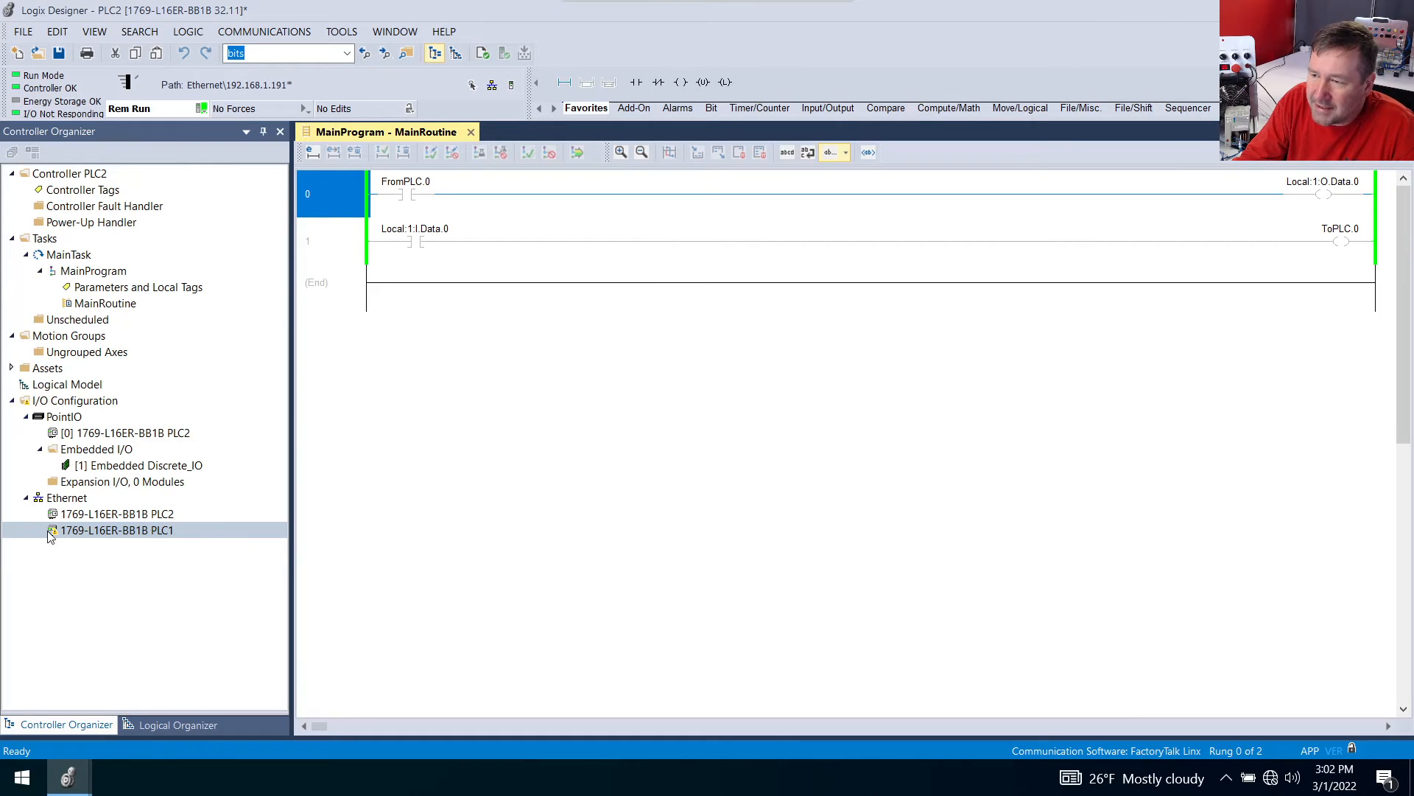
# In the PLC2 project, examine the PLC1 Ethernet module's properties for its connection fault and its IP address
pyautogui.moveTo(54, 539)
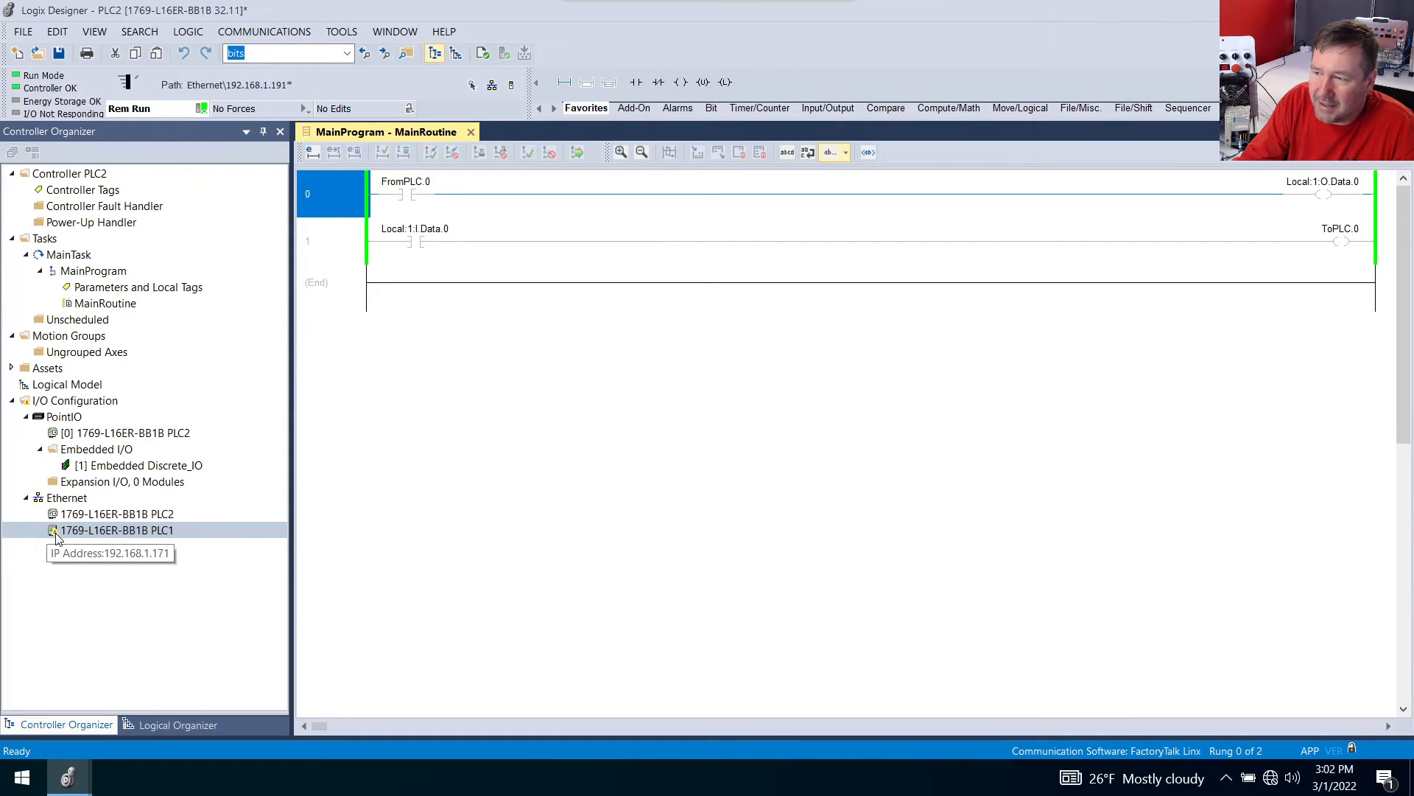
pyautogui.rightClick(95, 531)
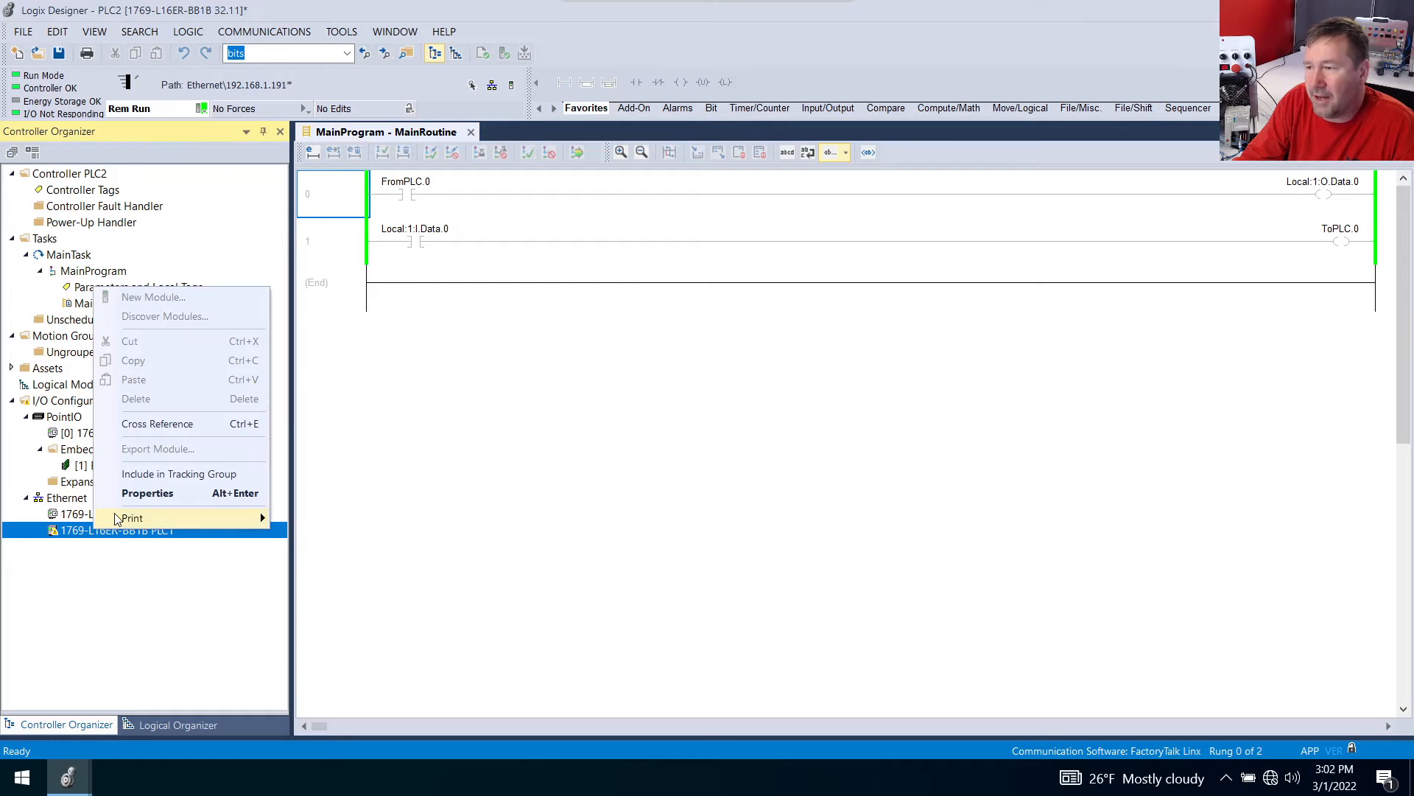
pyautogui.click(128, 493)
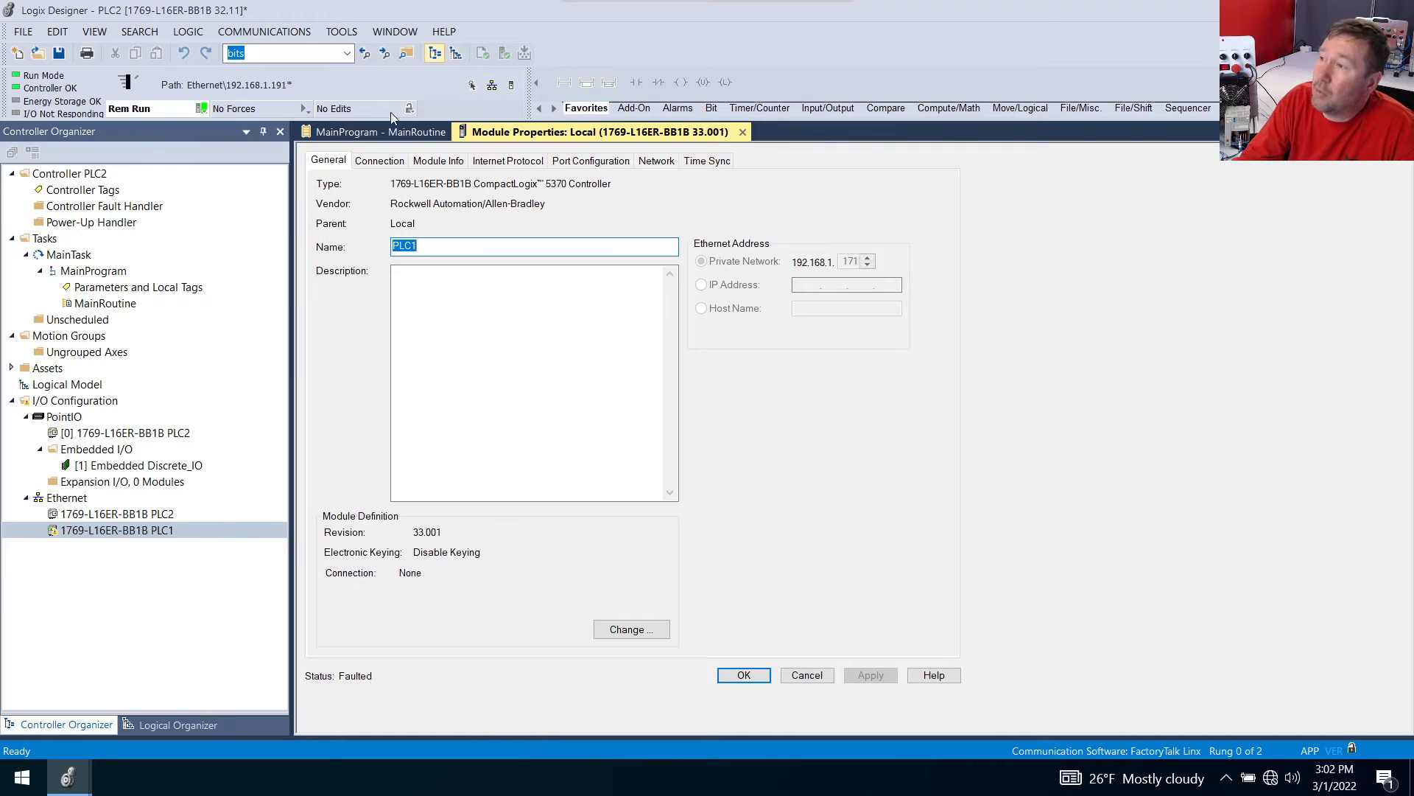
pyautogui.click(380, 161)
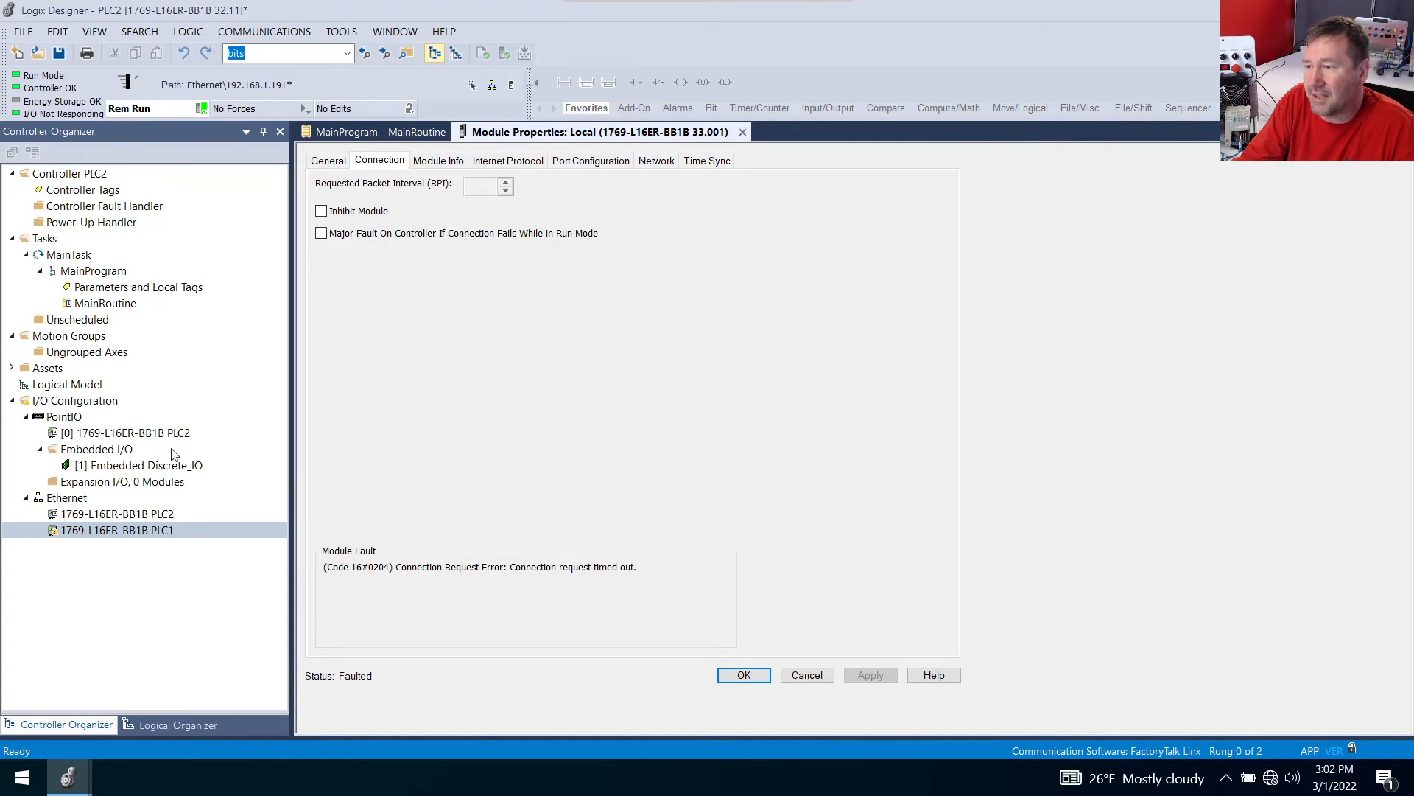
pyautogui.click(328, 160)
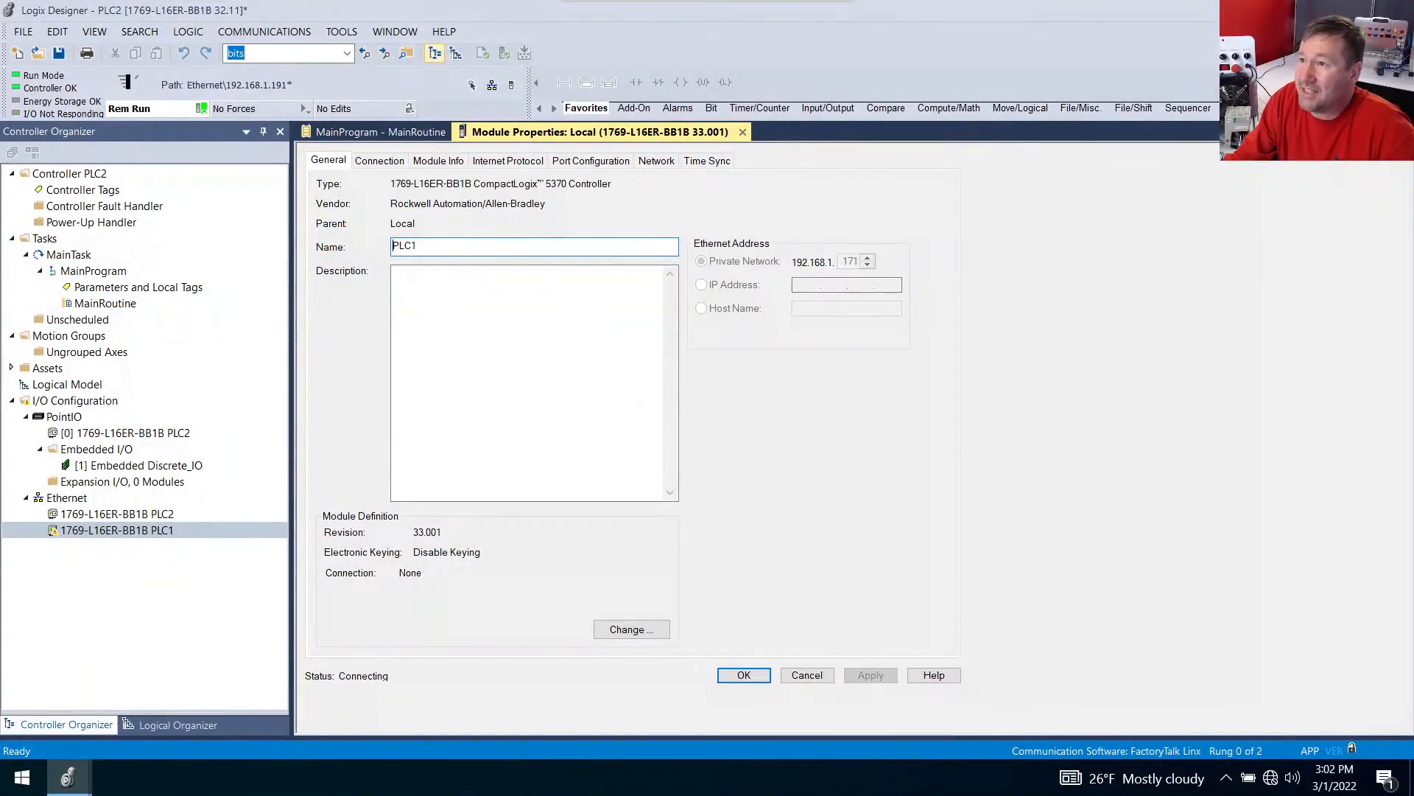
# Take the PLC2 project offline and set the PLC1 Ethernet module's private network address to 192.168.1.181
pyautogui.click(200, 111)
pyautogui.click(245, 130)
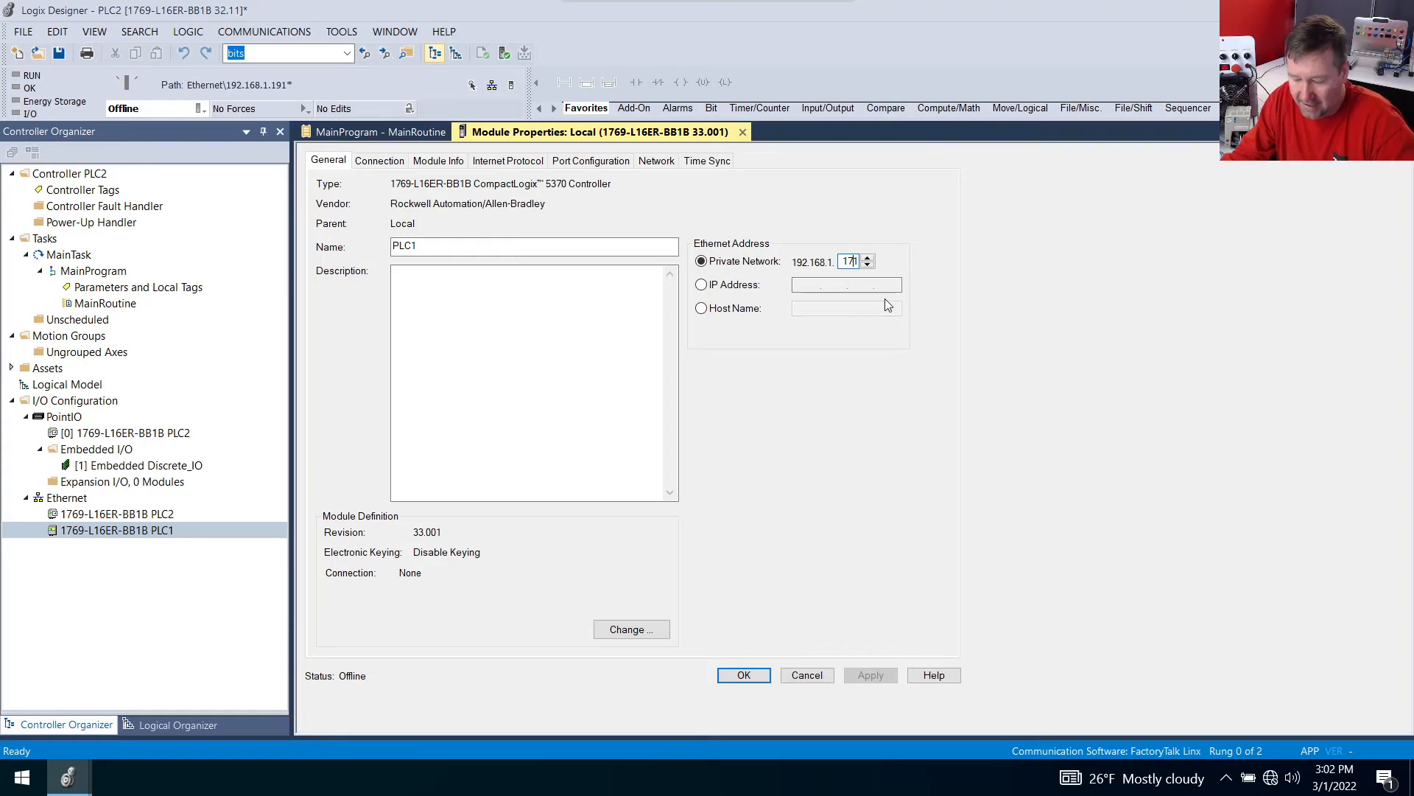
pyautogui.press('BackSpace')
pyautogui.write('8')
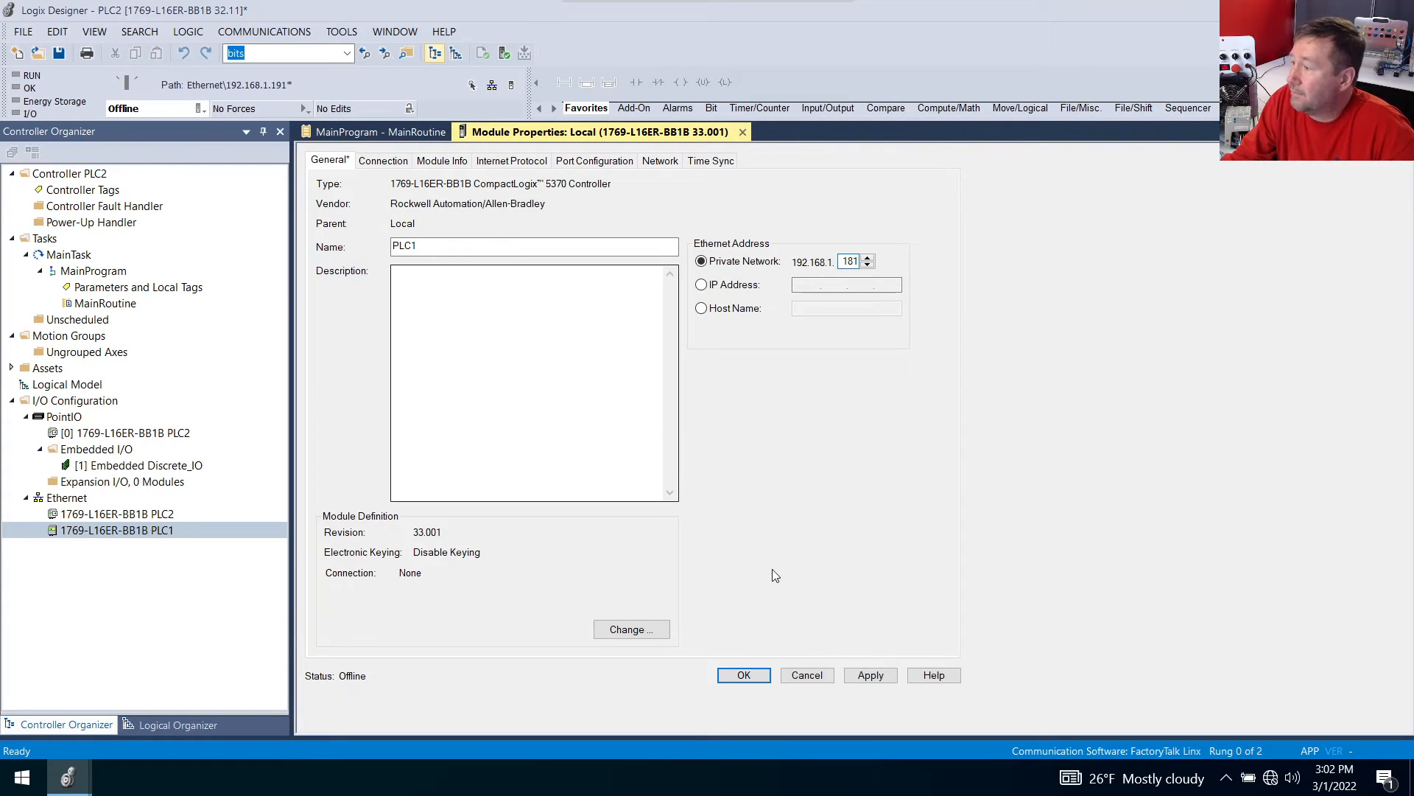
pyautogui.press('Return')
# Download the corrected PLC2 project to its controller and return it to Remote Run
pyautogui.click(258, 31)
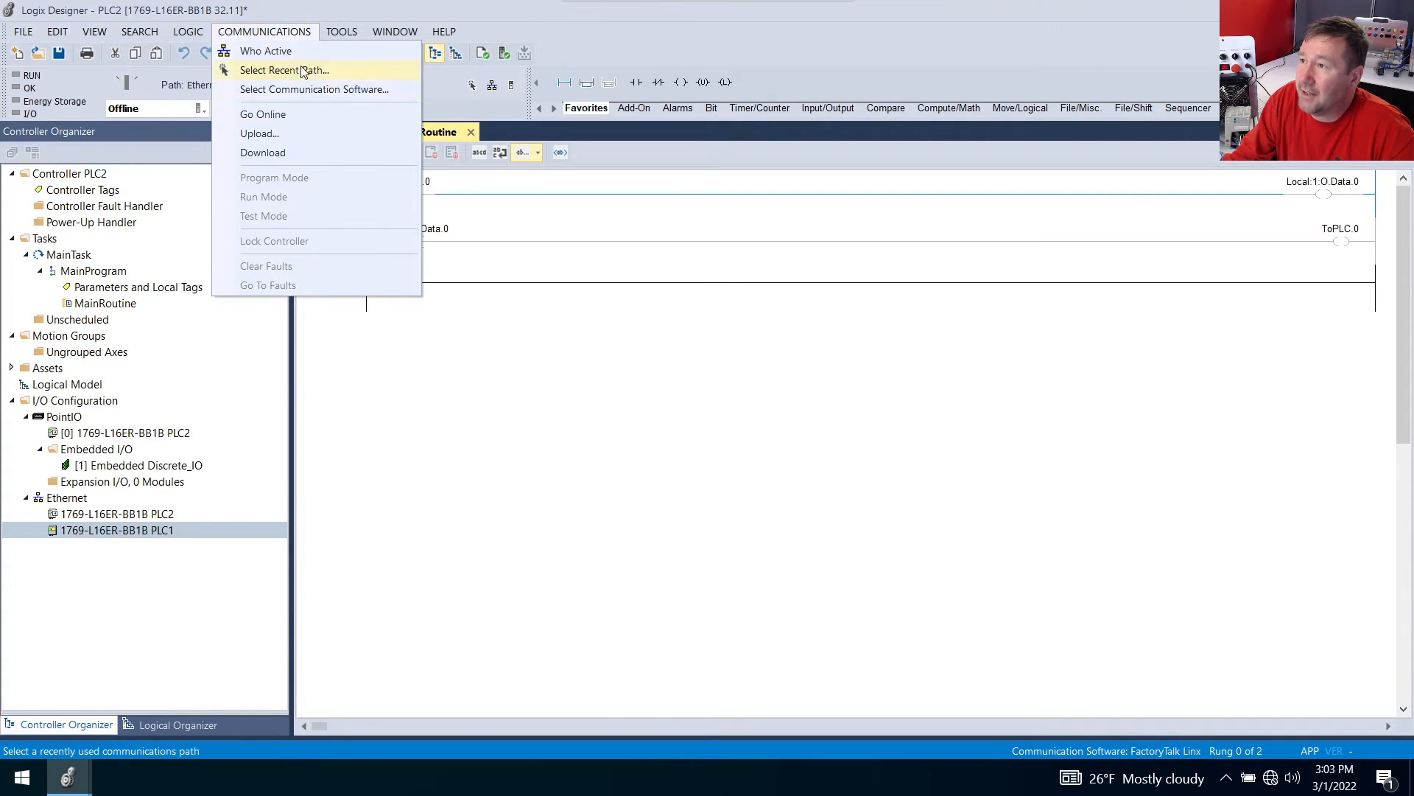
pyautogui.click(273, 147)
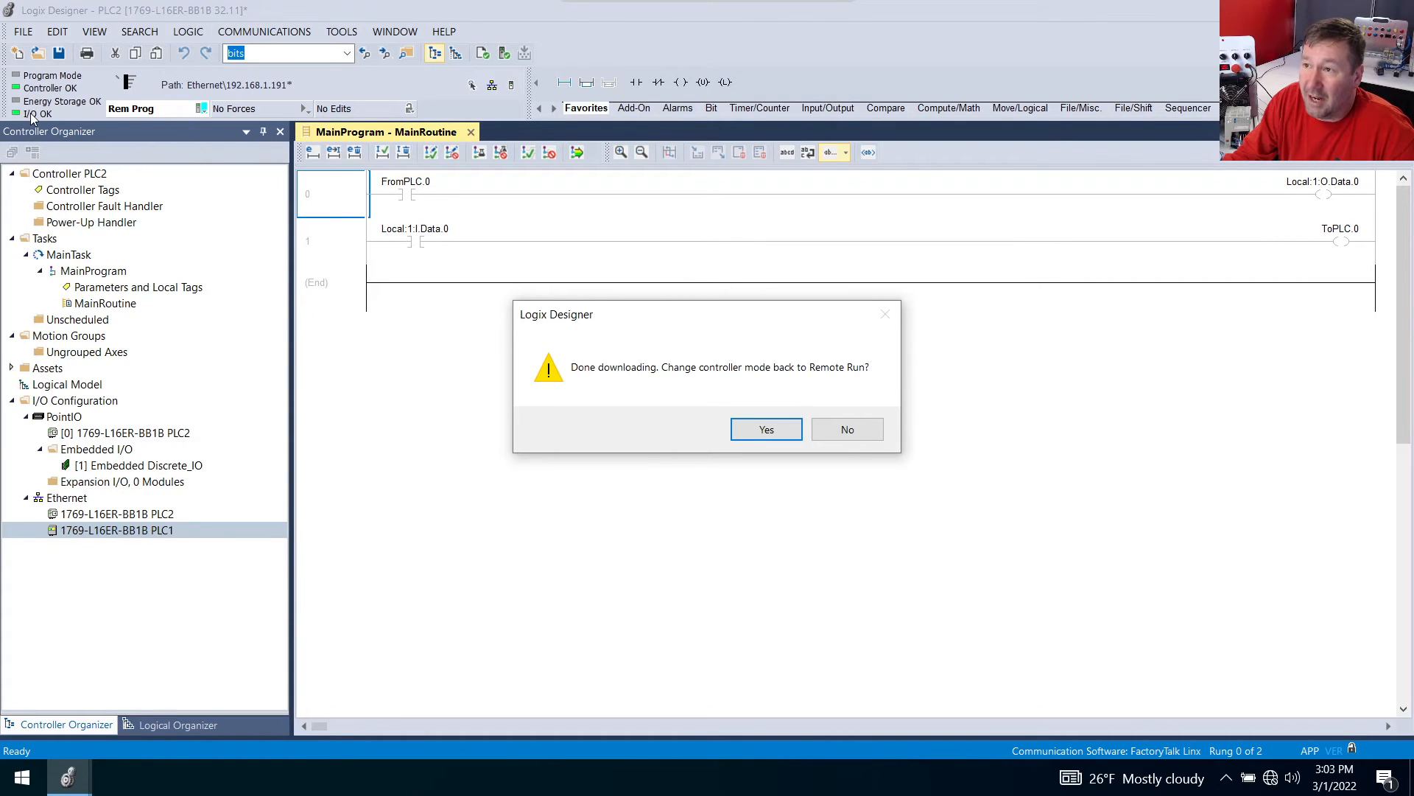
pyautogui.click(783, 429)
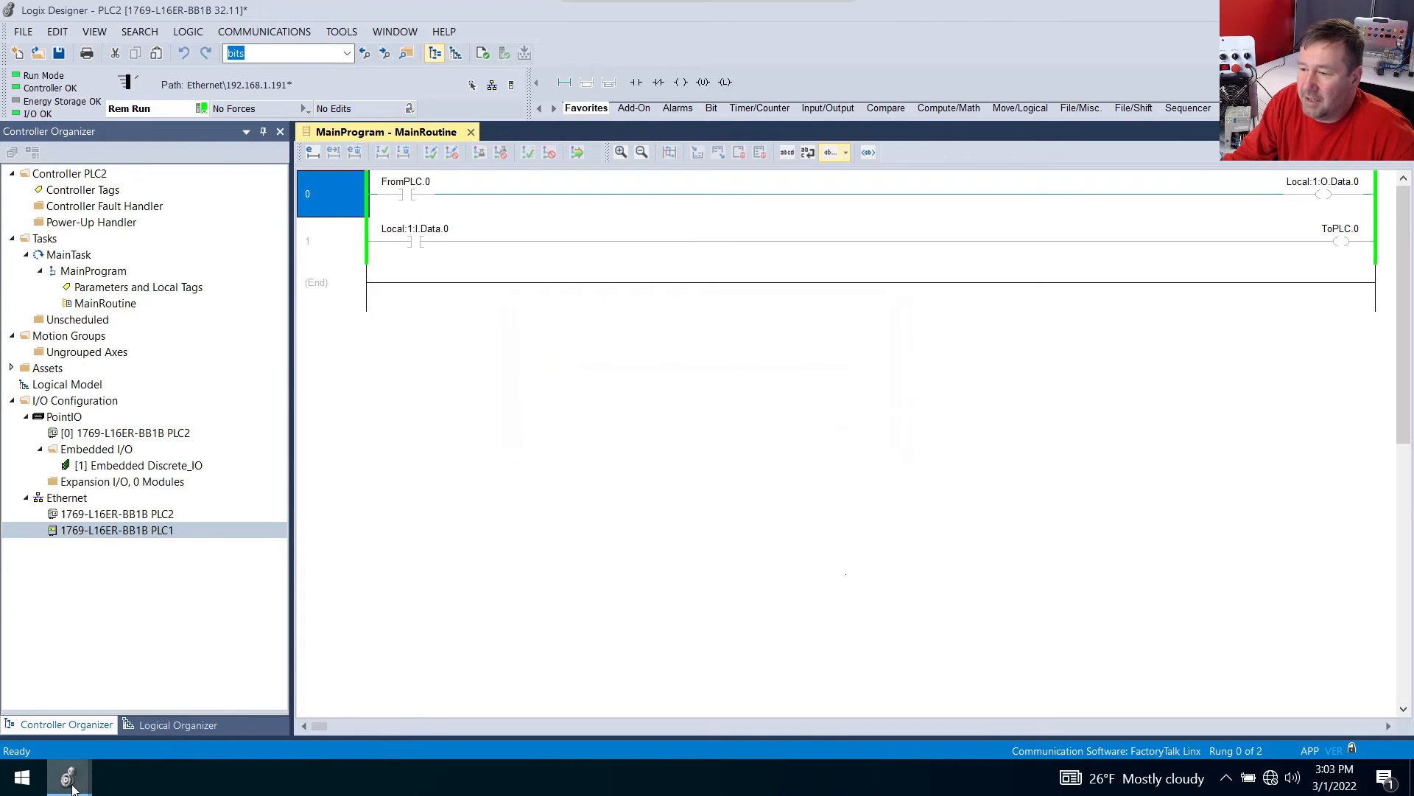
# In the PLC1 project, examine the PLC2 Ethernet module's IP address and its connection properties
pyautogui.moveTo(73, 787)
pyautogui.click(95, 693)
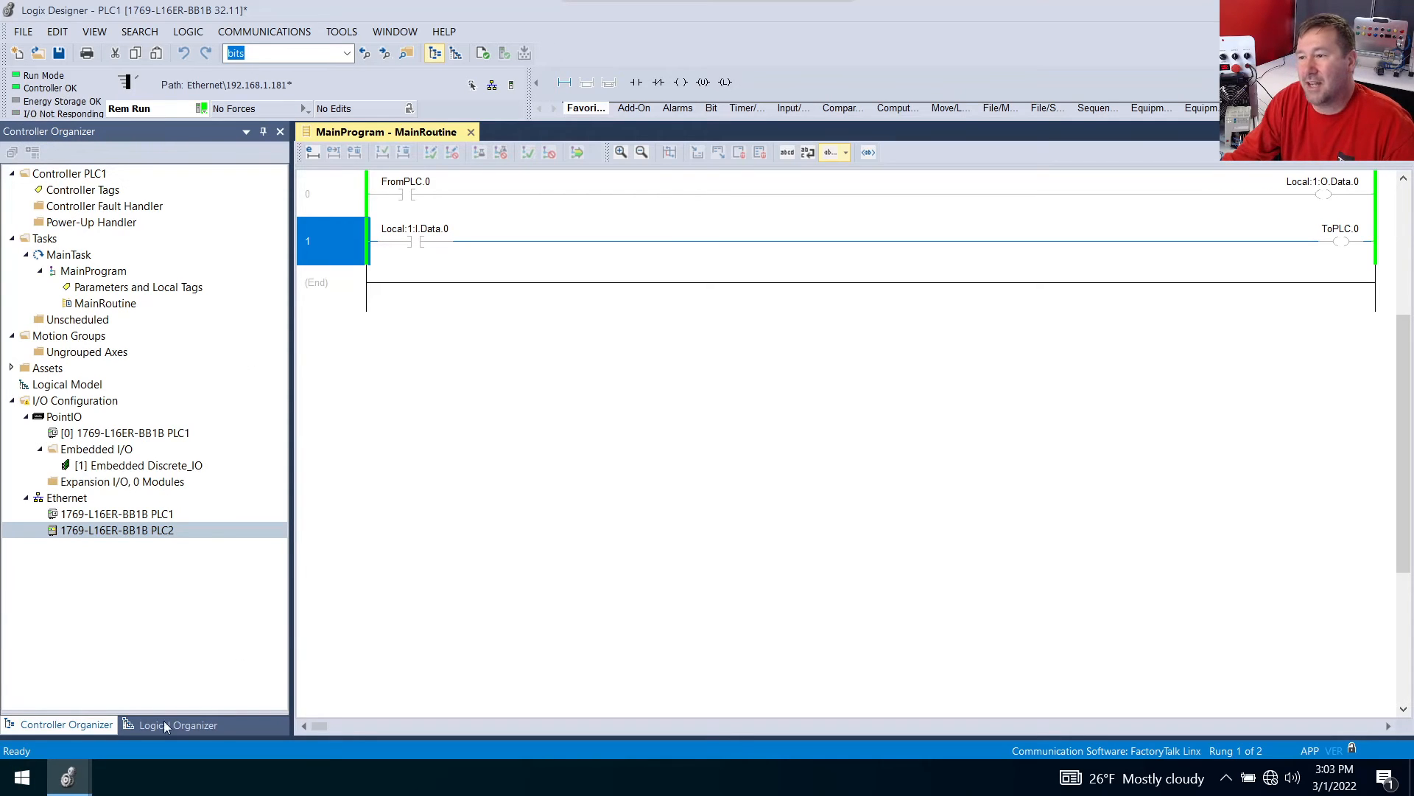
pyautogui.moveTo(96, 534)
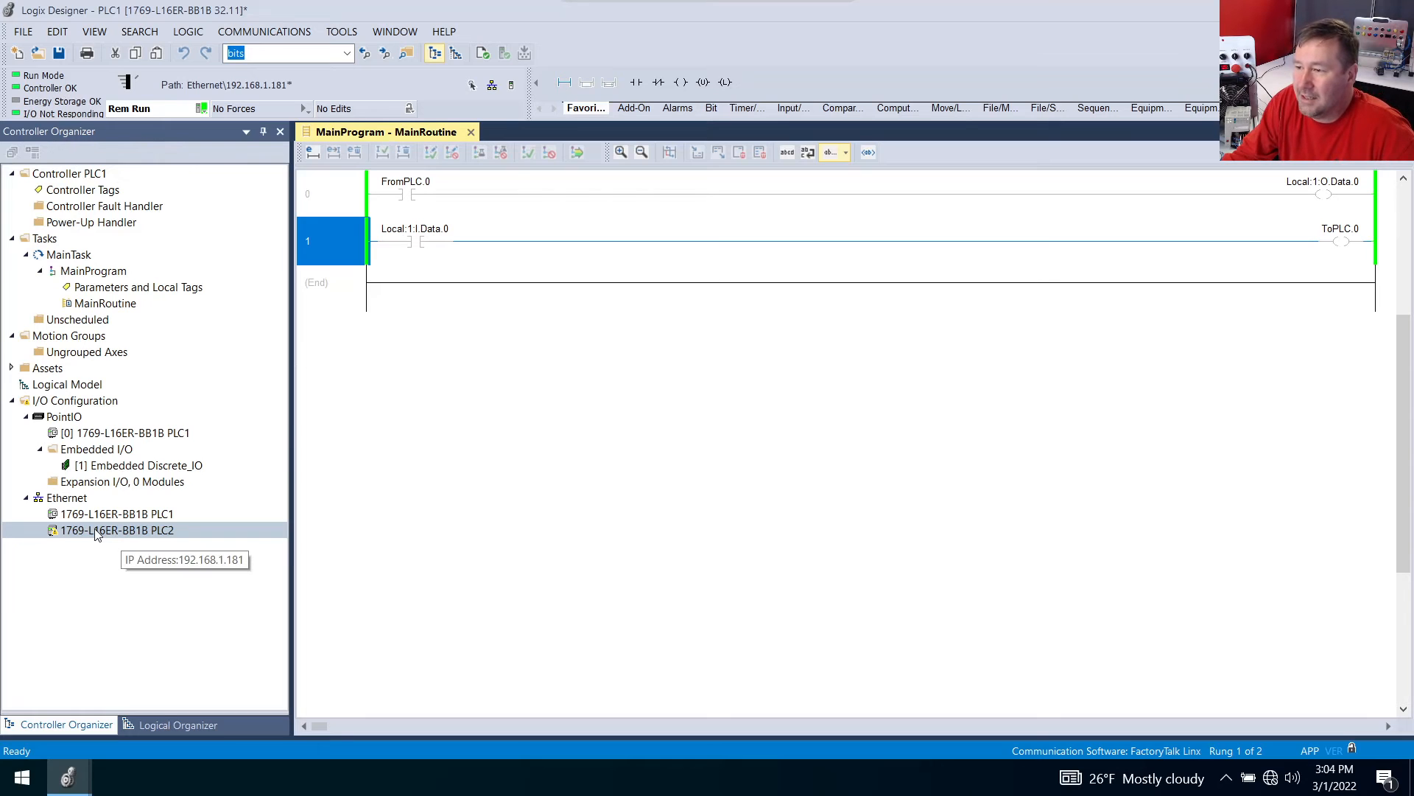
pyautogui.rightClick(96, 534)
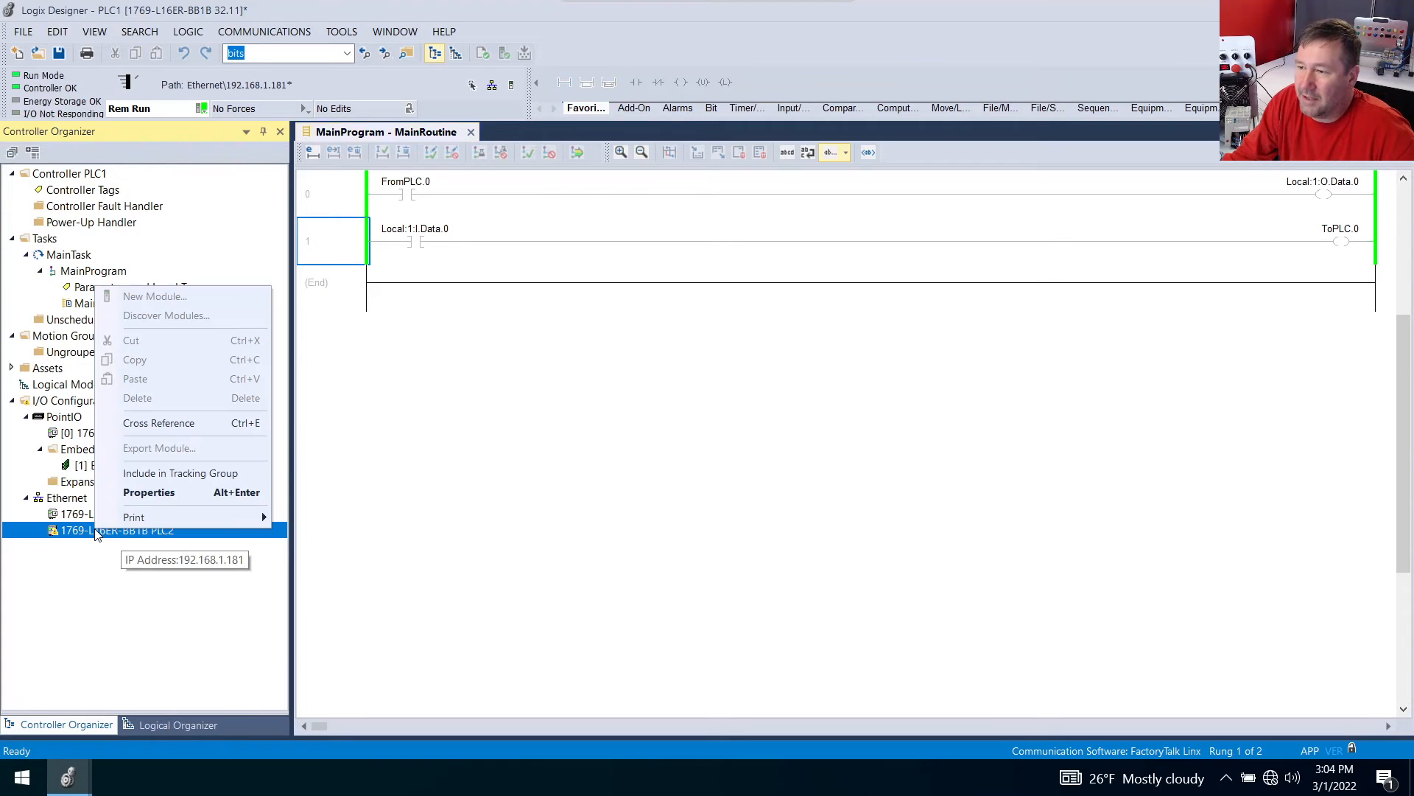
pyautogui.click(137, 493)
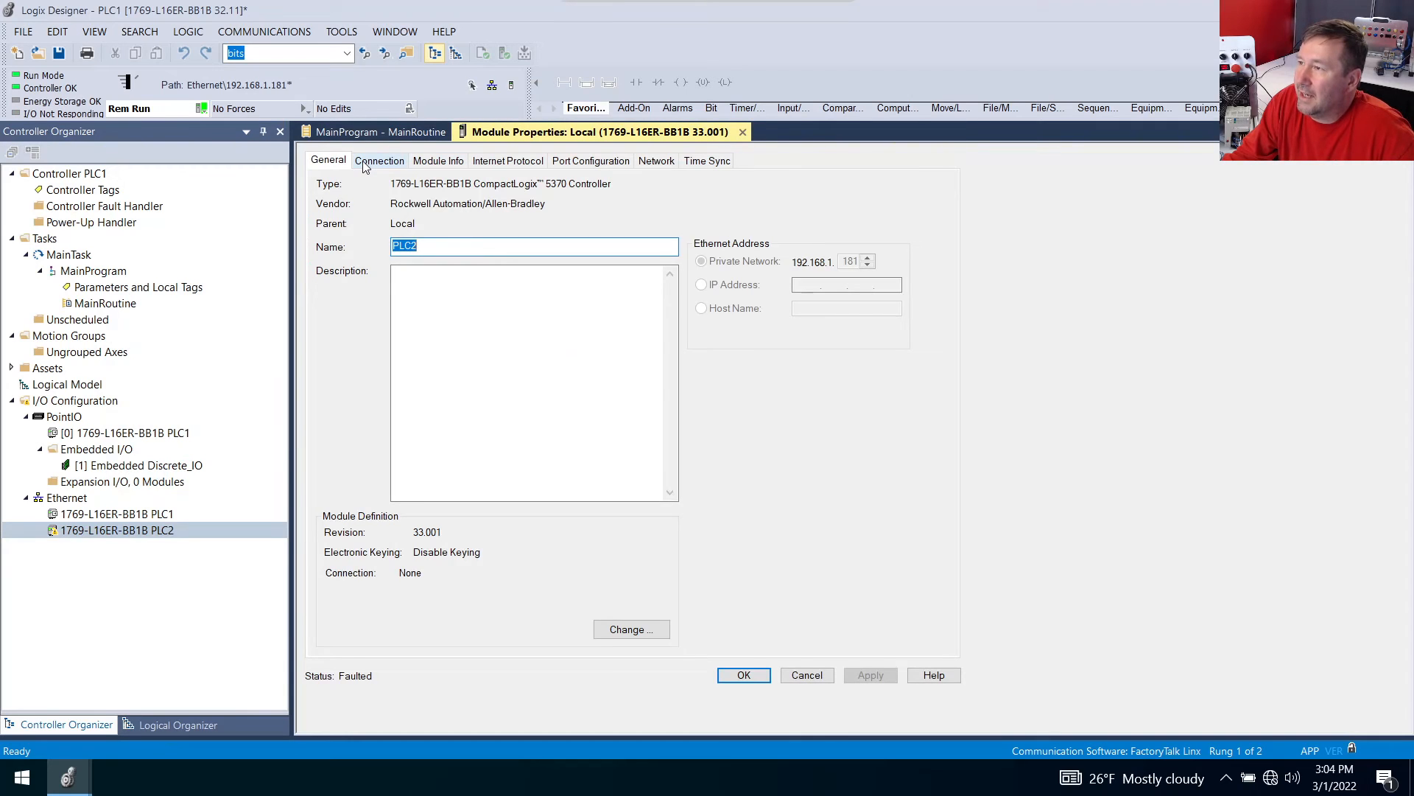
pyautogui.click(366, 163)
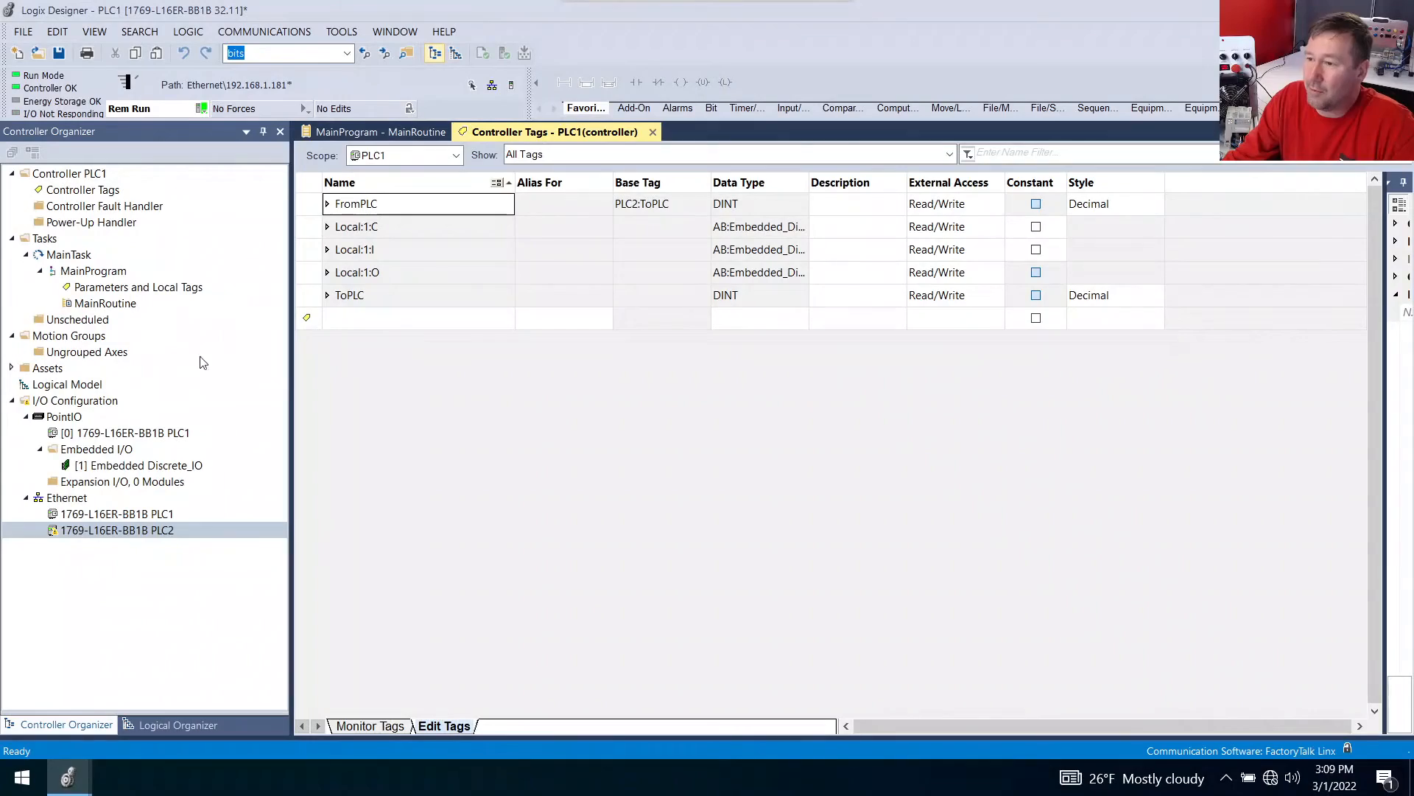
# Take the PLC1 project offline and set the PLC2 Ethernet module's private network address to 192.168.1.191
pyautogui.click(202, 108)
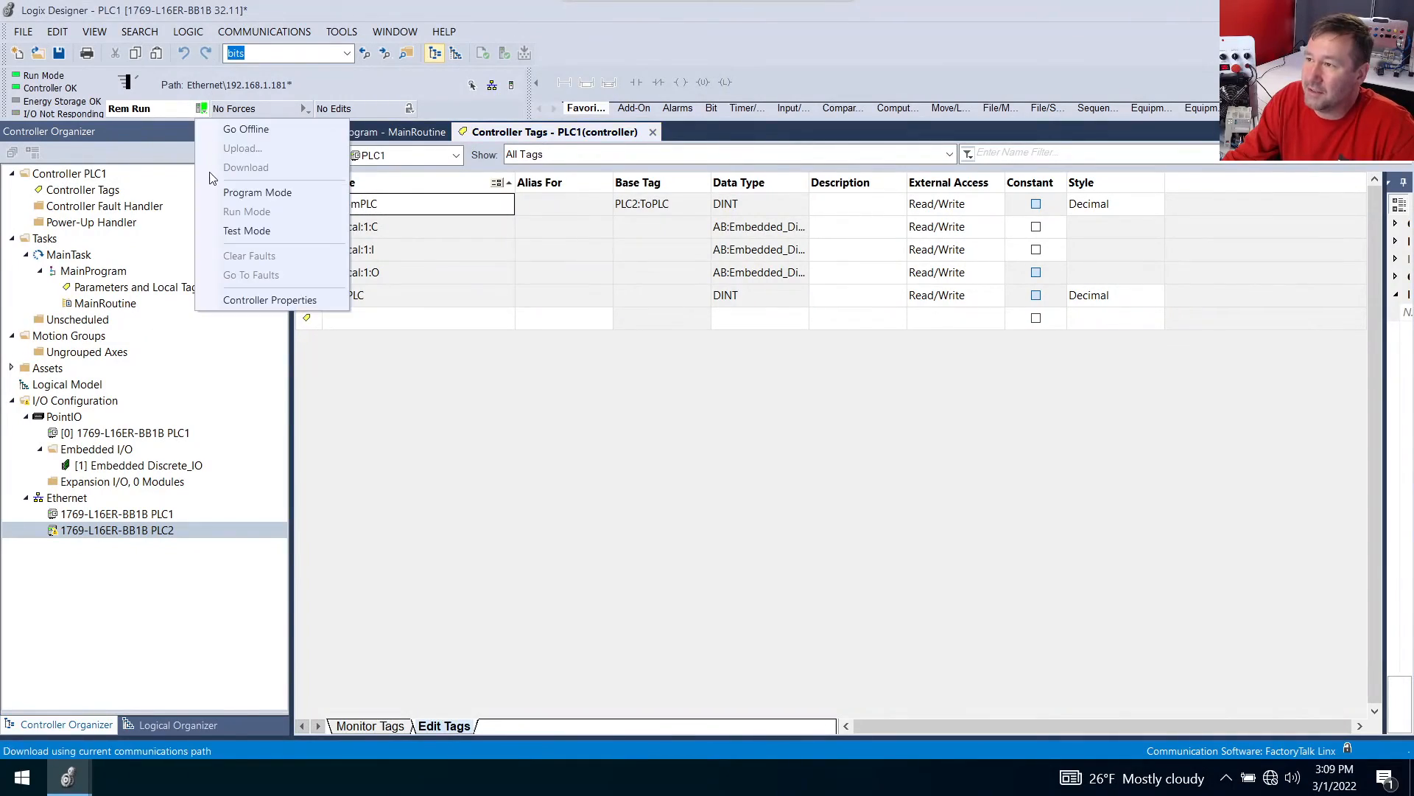
pyautogui.click(237, 129)
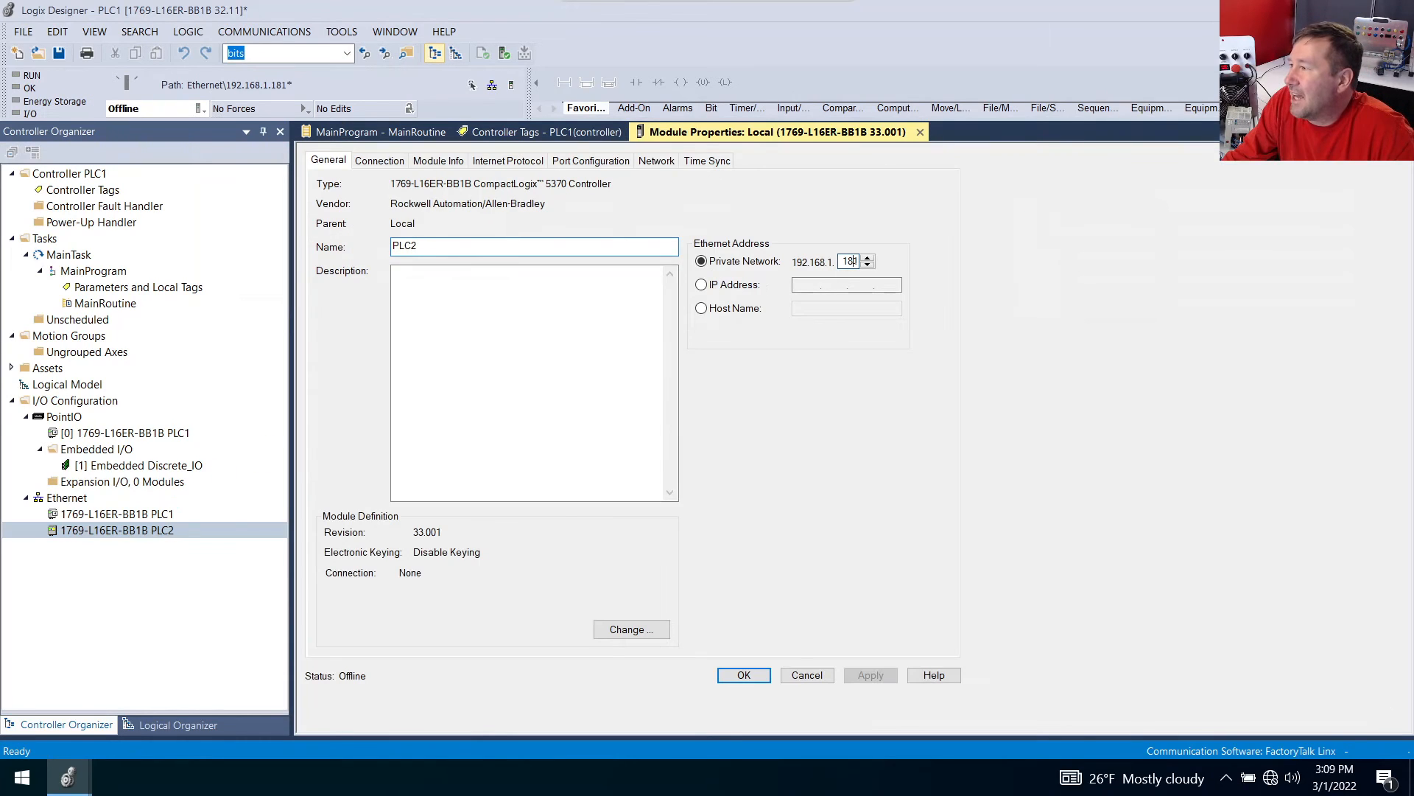
pyautogui.press('BackSpace')
pyautogui.write('9')
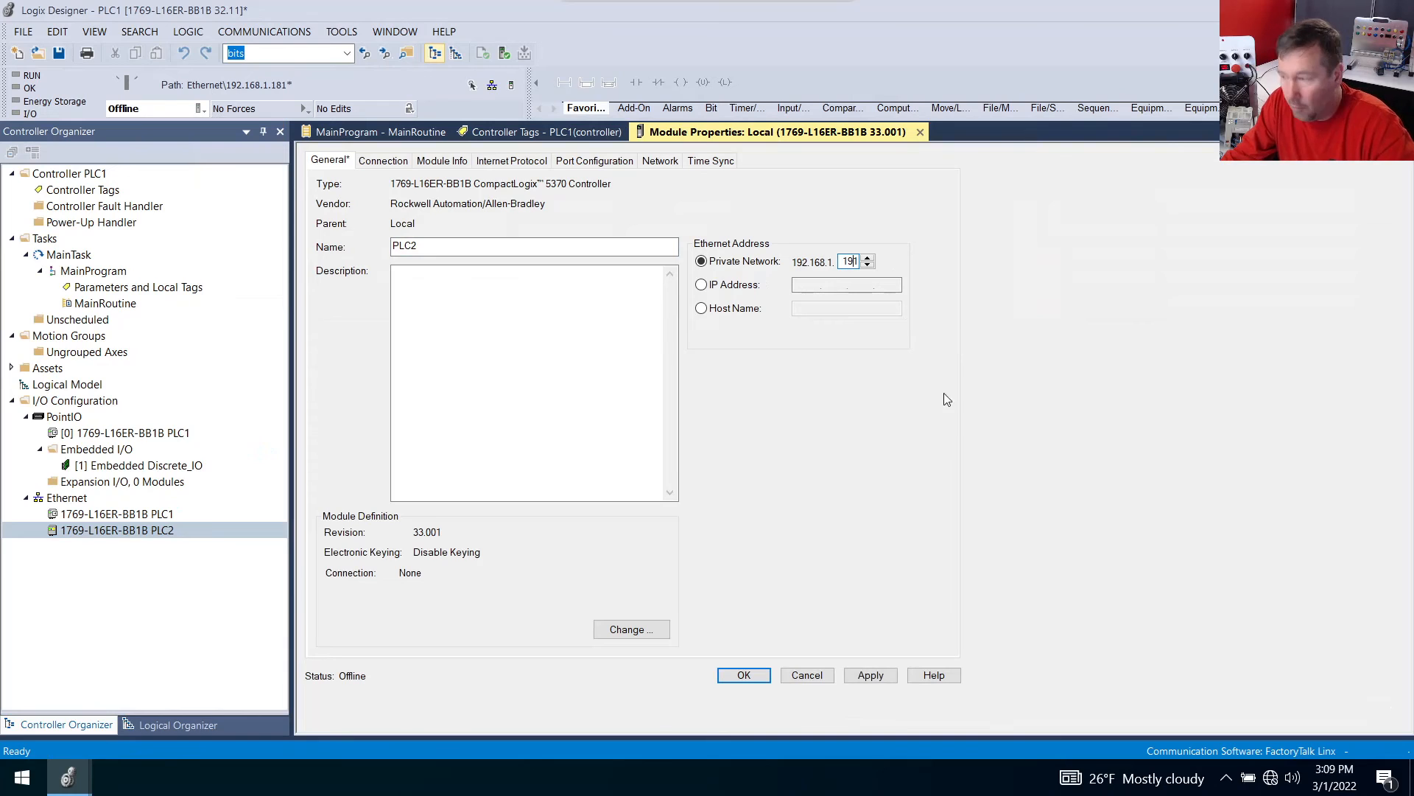
pyautogui.click(743, 674)
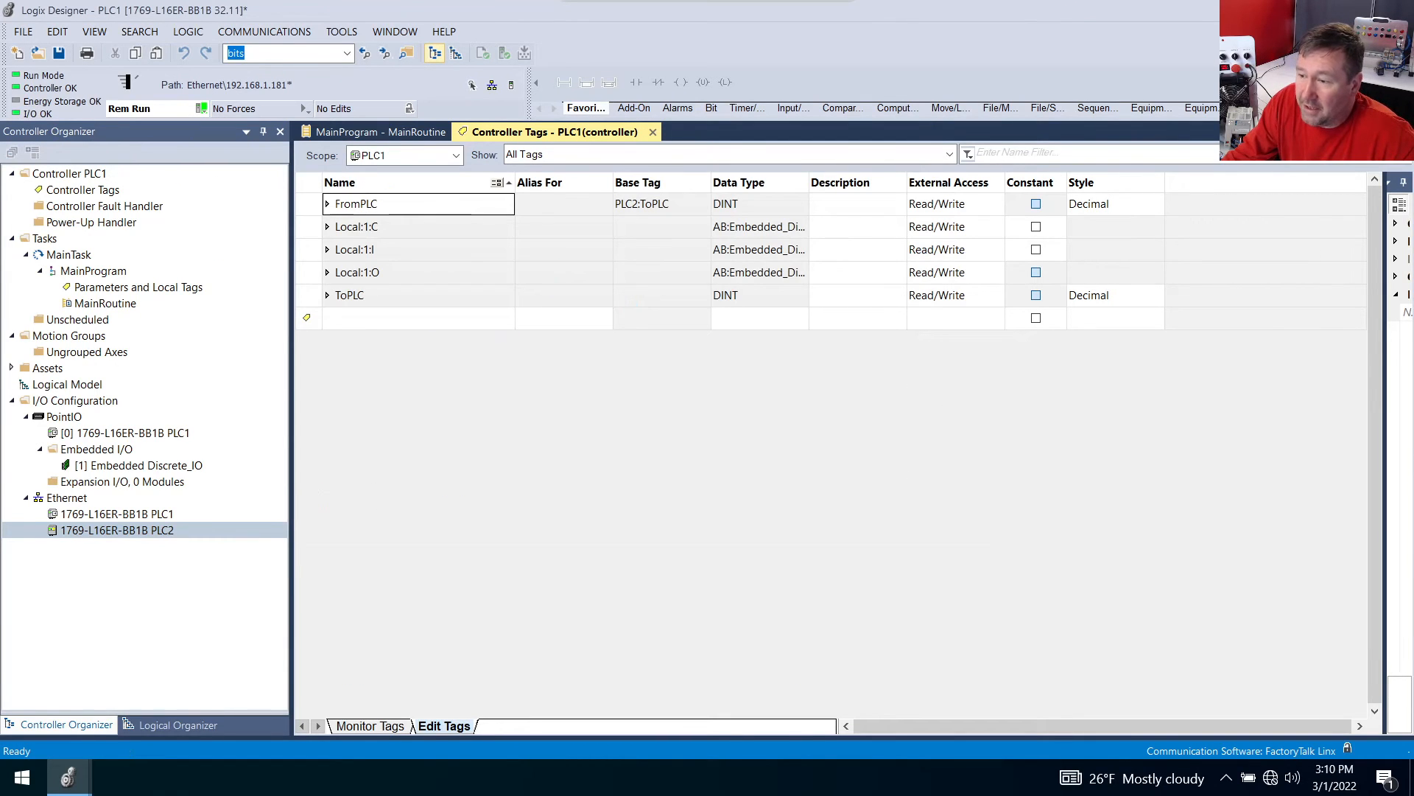
# Switch to the PLC2 project to view its controller tags and I/O status
pyautogui.click(68, 777)
pyautogui.click(267, 727)
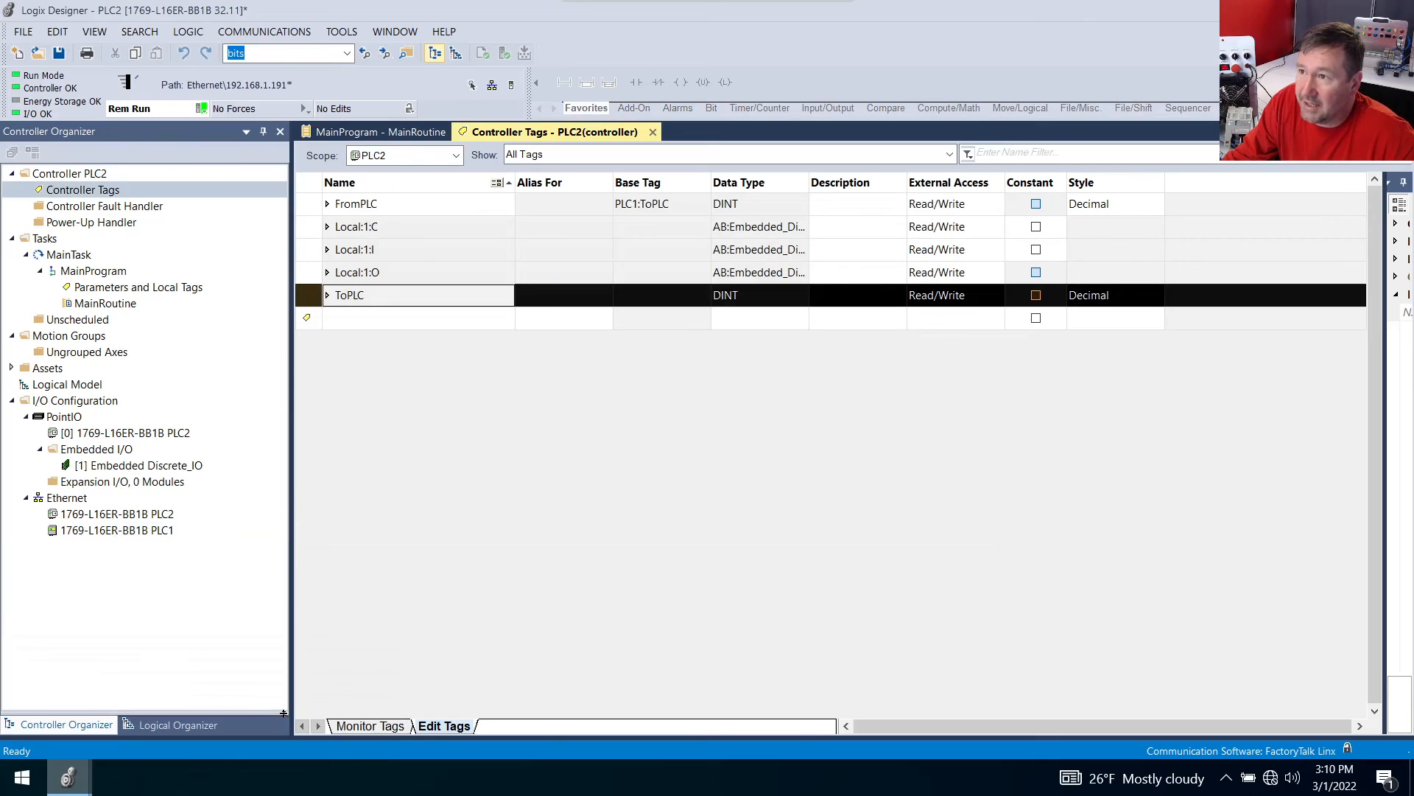